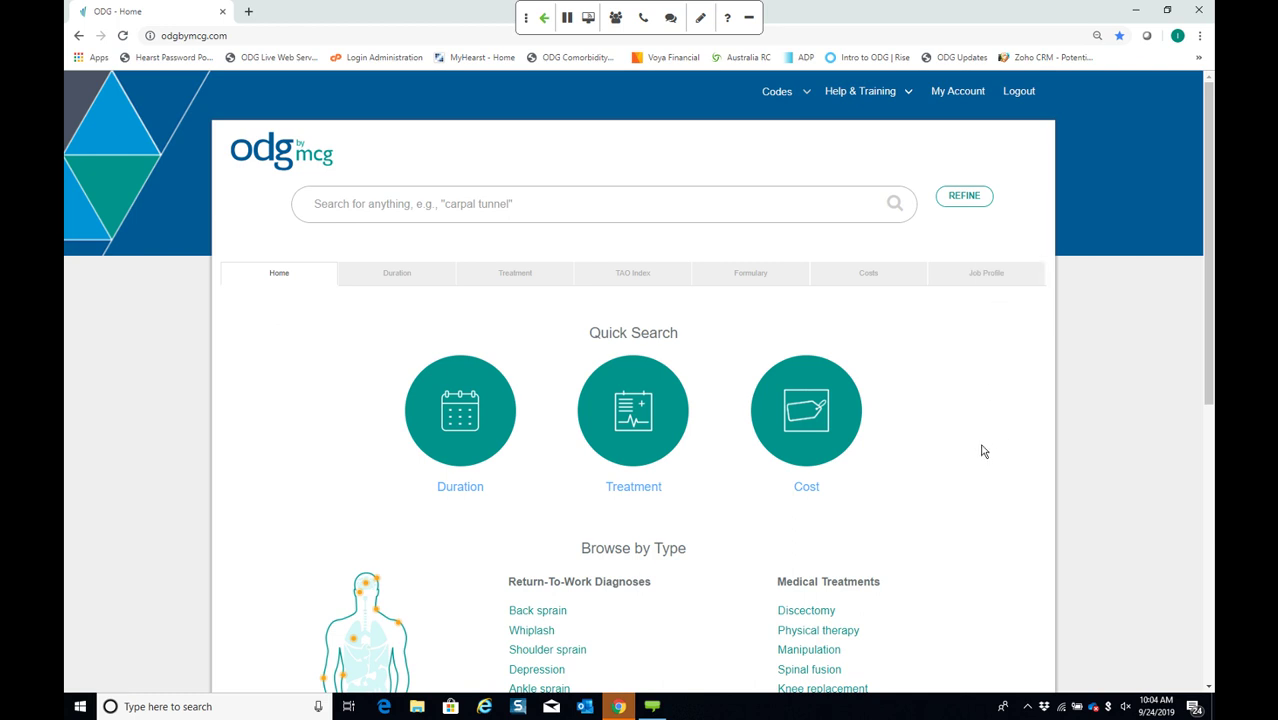
# Search the guidelines for "carpal tunnel" and look through the results
pyautogui.click(385, 204)
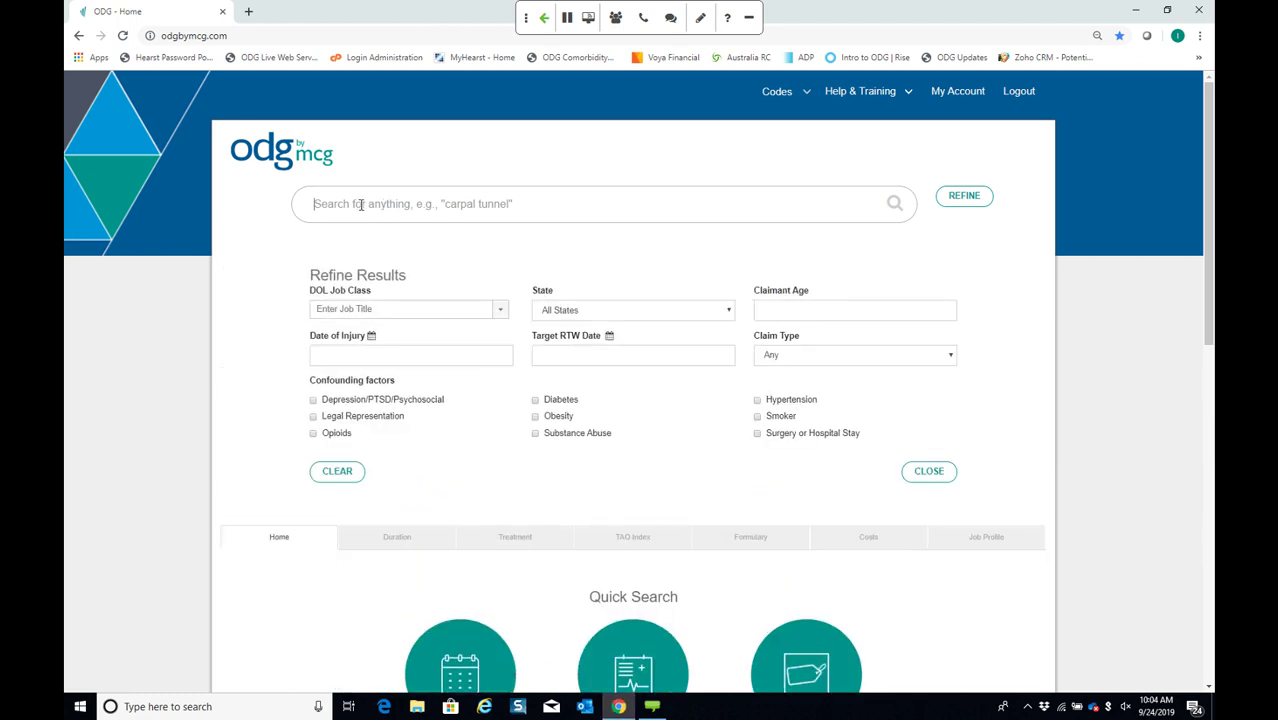
pyautogui.write('carp')
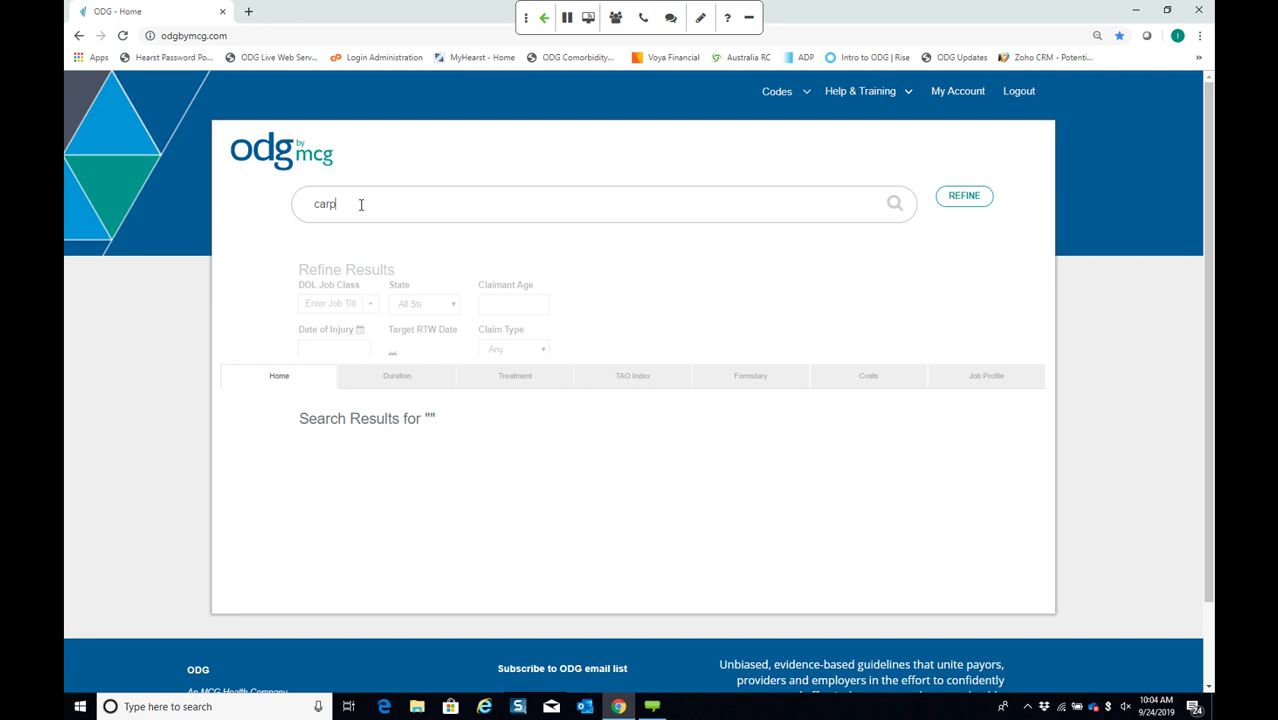
pyautogui.write('al tunnel')
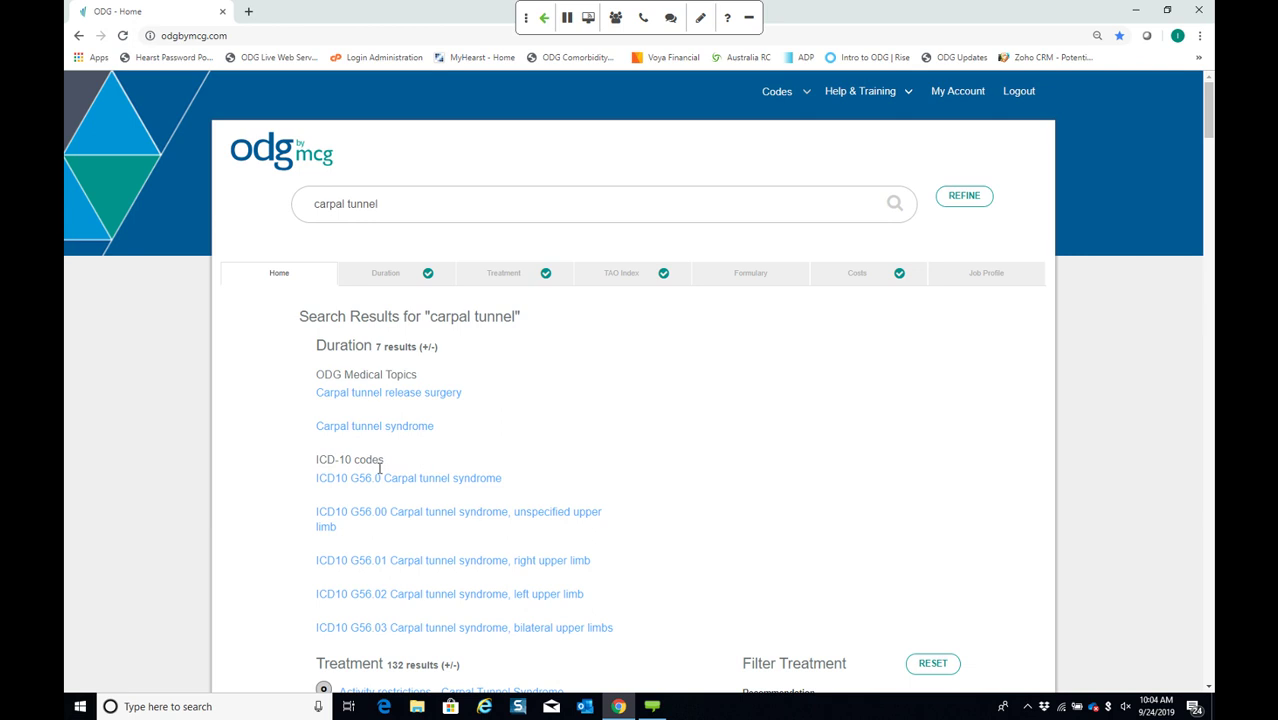
pyautogui.scroll(-2, 381, 451)
pyautogui.scroll(2, 381, 451)
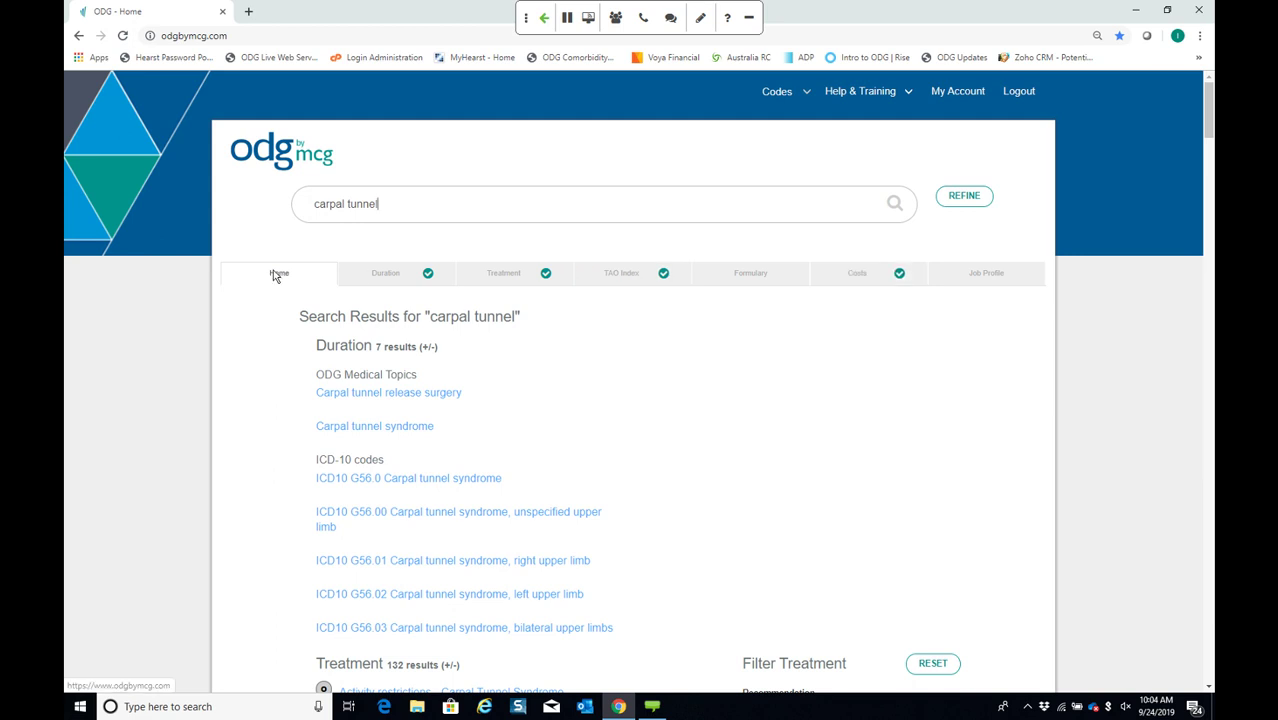
# Replace the search term with "discectom", look over the duration and treatment results, and return to the home page
pyautogui.press('BackSpace')
pyautogui.press('BackSpace')
pyautogui.press('BackSpace')
pyautogui.press('BackSpace')
pyautogui.press('BackSpace')
pyautogui.press('BackSpace')
pyautogui.press('BackSpace')
pyautogui.press('BackSpace')
pyautogui.press('BackSpace')
pyautogui.press('BackSpace')
pyautogui.press('BackSpace')
pyautogui.press('BackSpace')
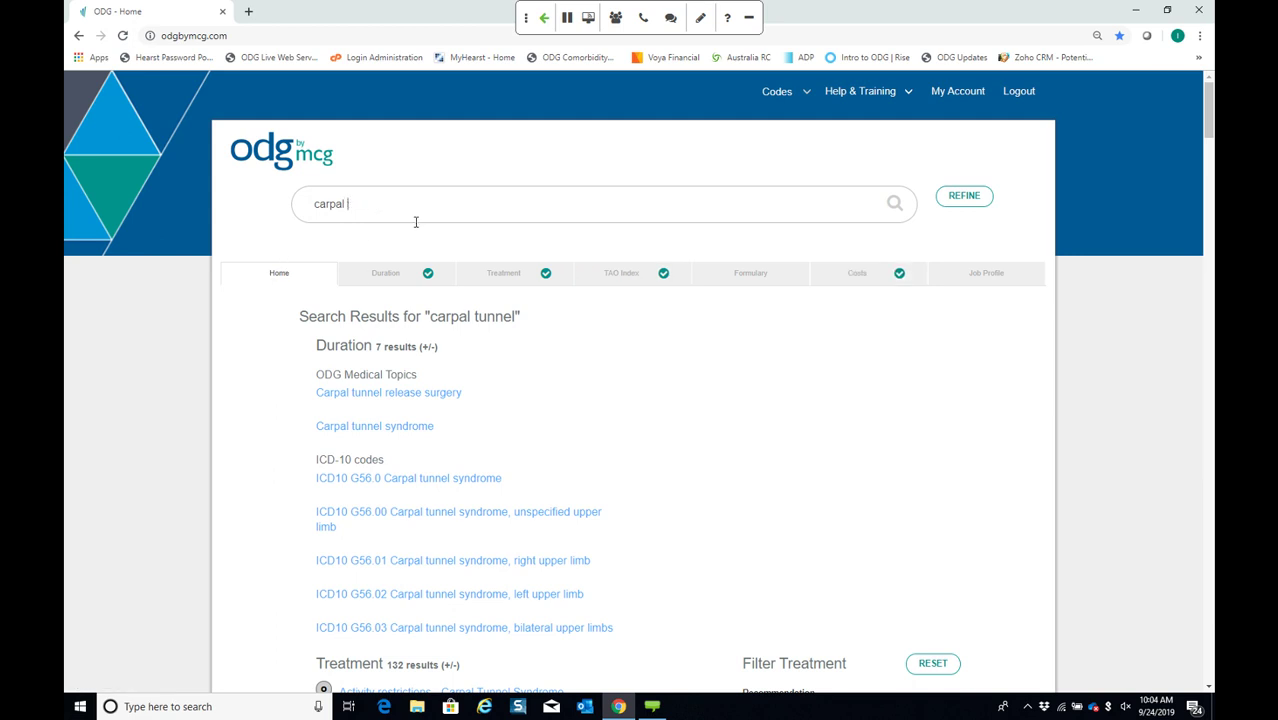
pyautogui.press('BackSpace')
pyautogui.write('d')
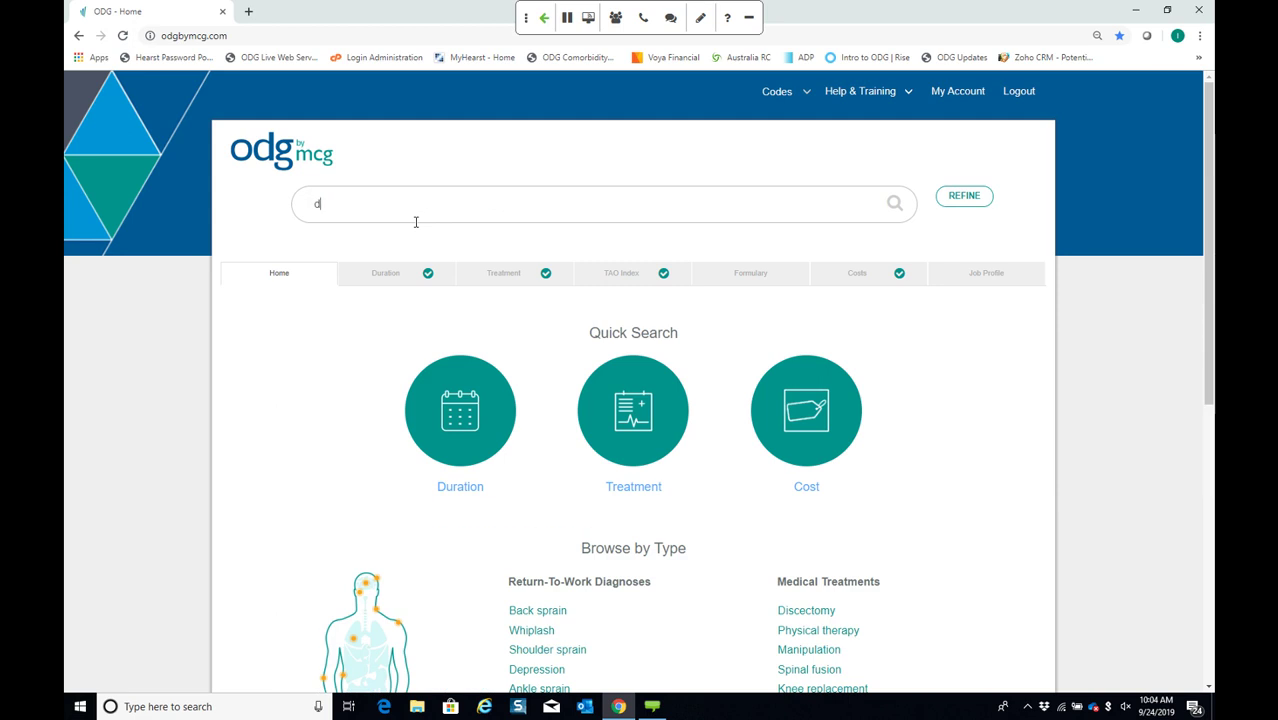
pyautogui.write('iscetomy')
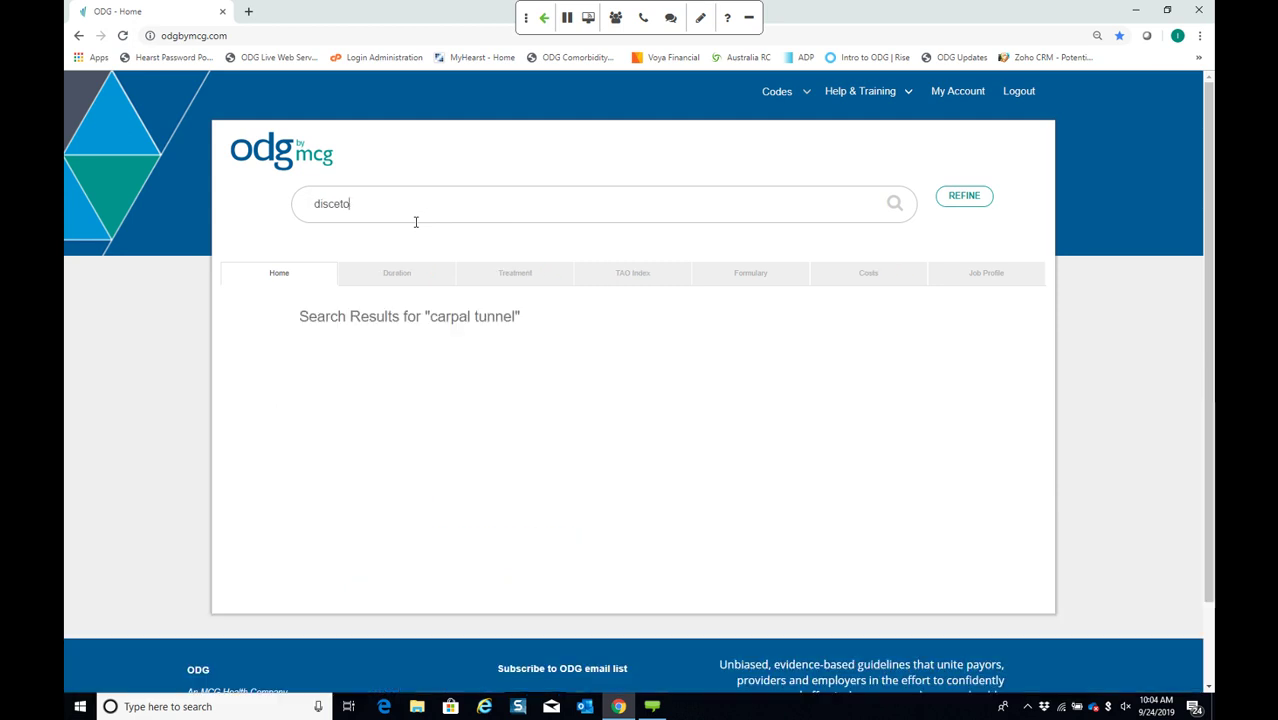
pyautogui.press('BackSpace')
pyautogui.press('BackSpace')
pyautogui.press('BackSpace')
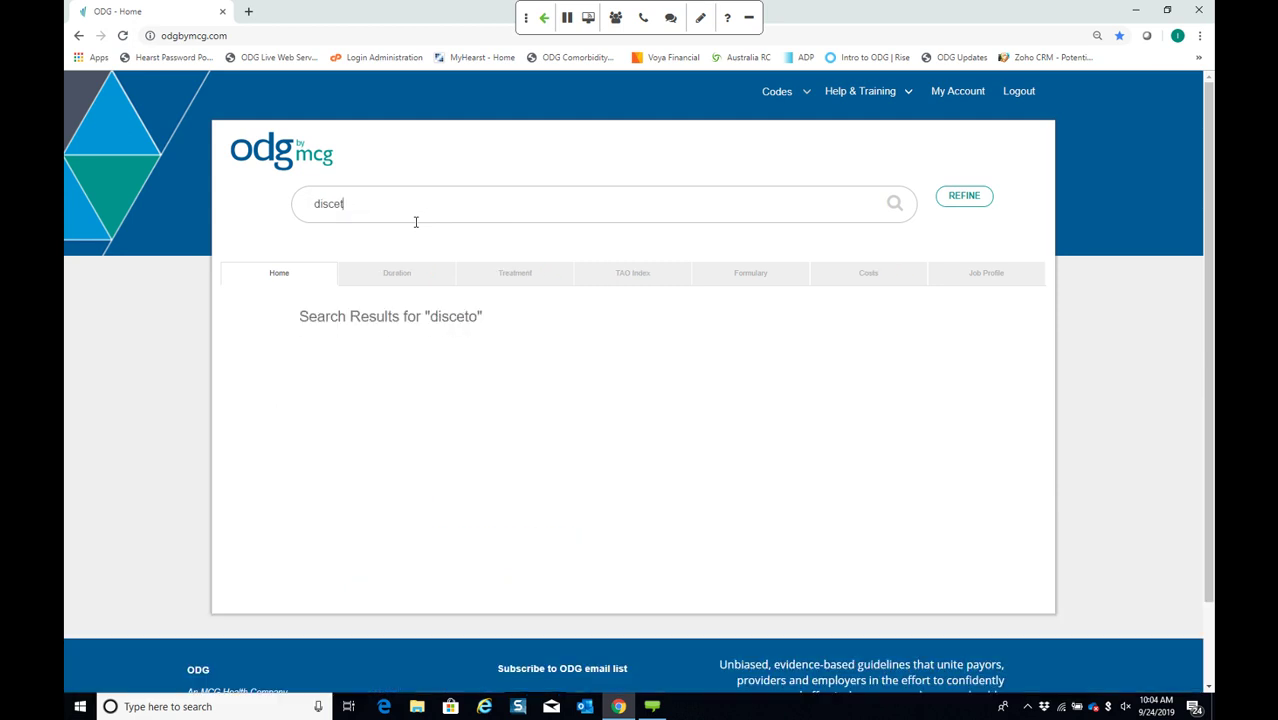
pyautogui.write('ctom')
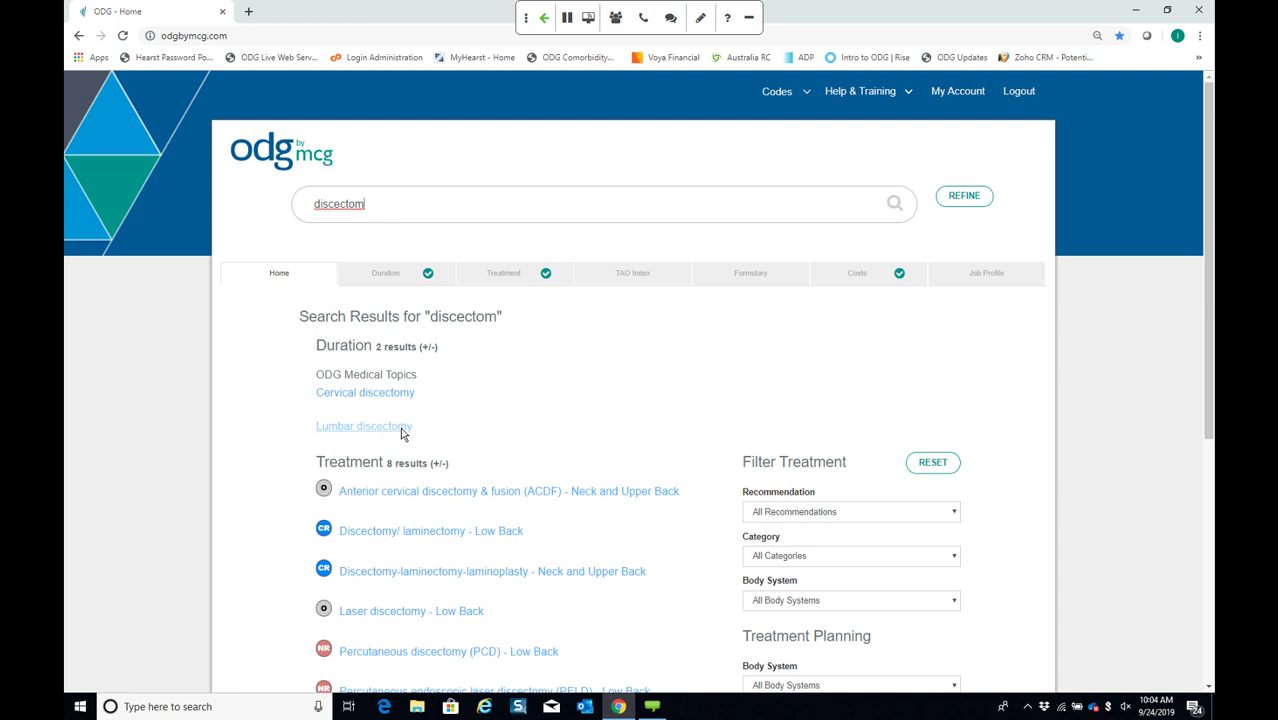
pyautogui.scroll(-1, 422, 420)
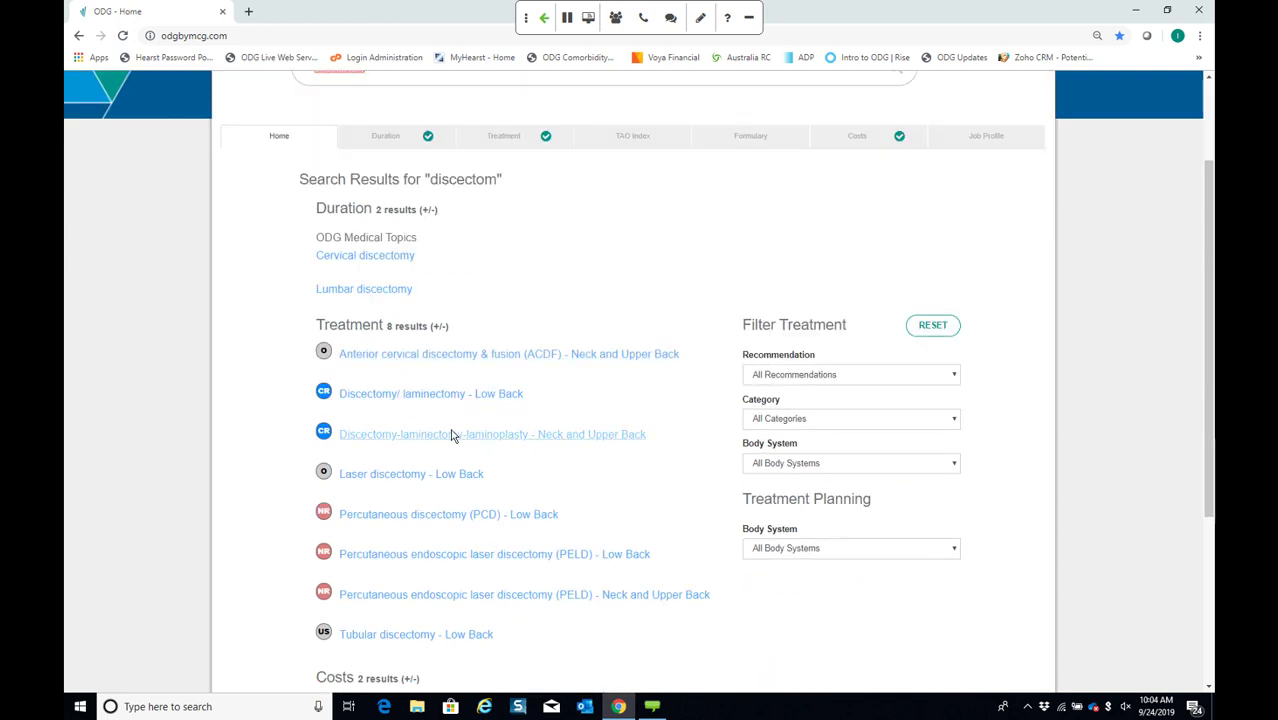
pyautogui.scroll(1, 450, 428)
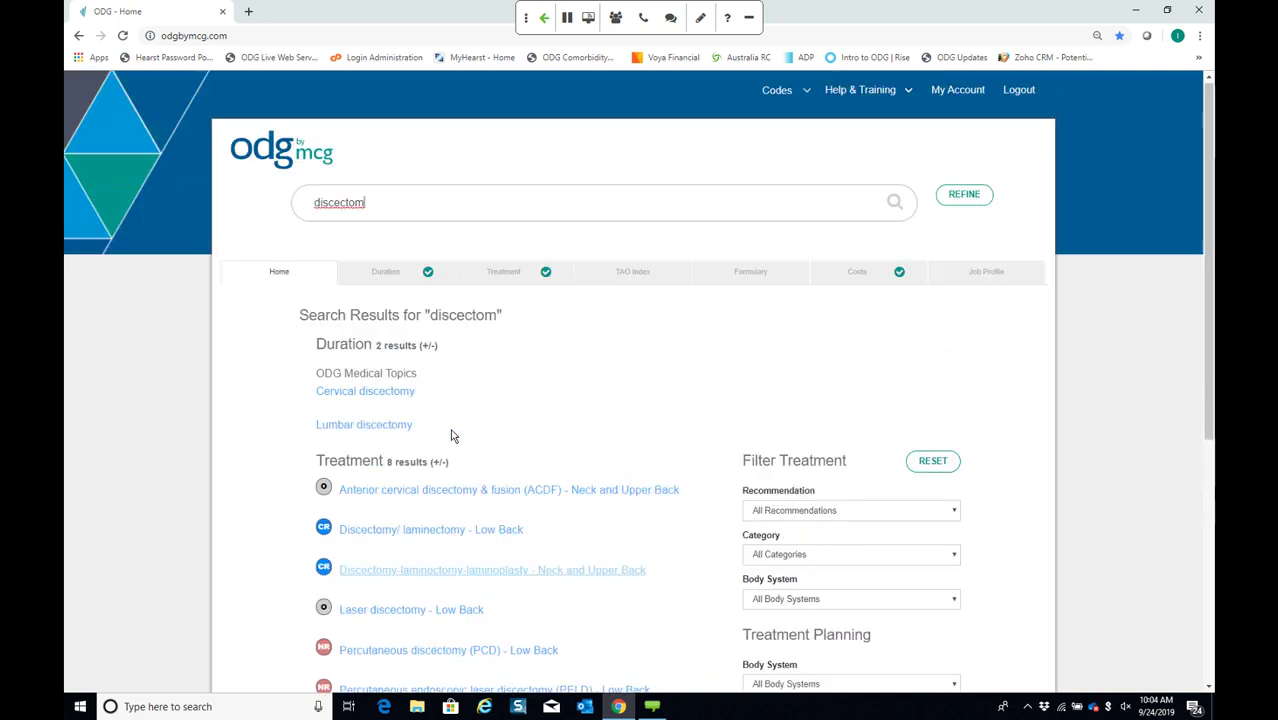
pyautogui.click(284, 275)
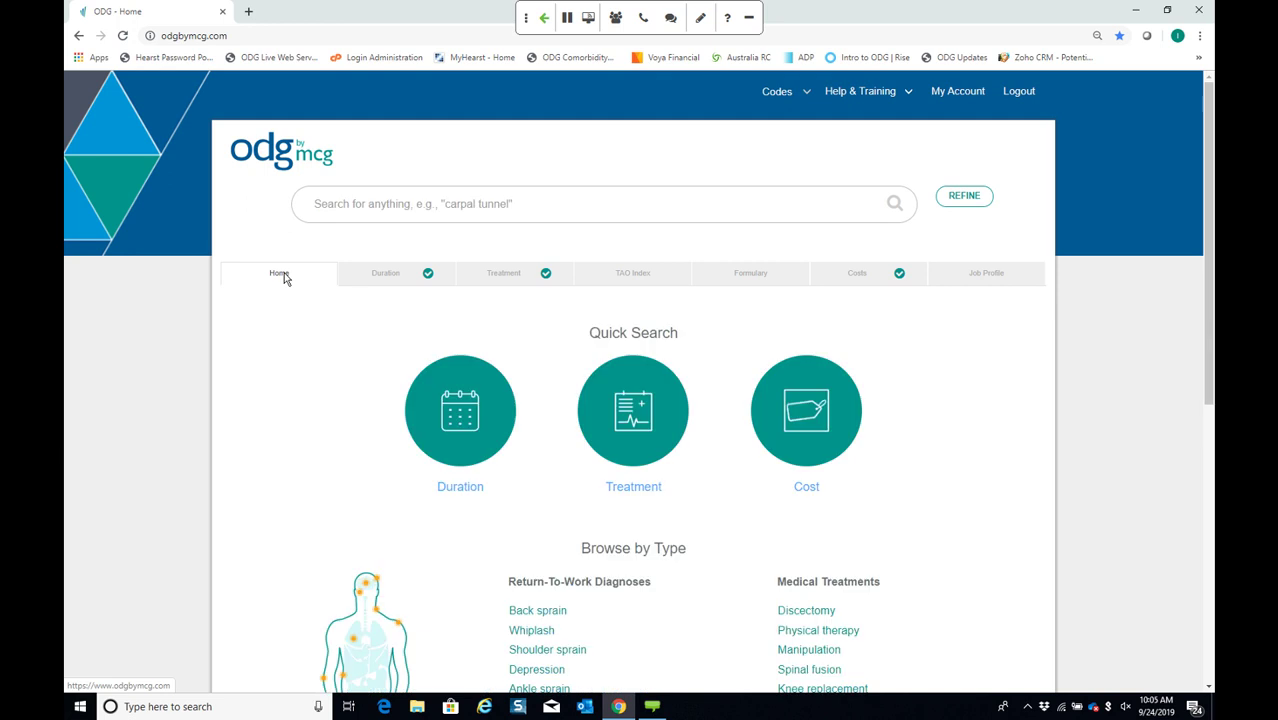
# Check which code types are searchable and look up the ICD-10 code "s33.5", clearing the search when done
pyautogui.click(806, 96)
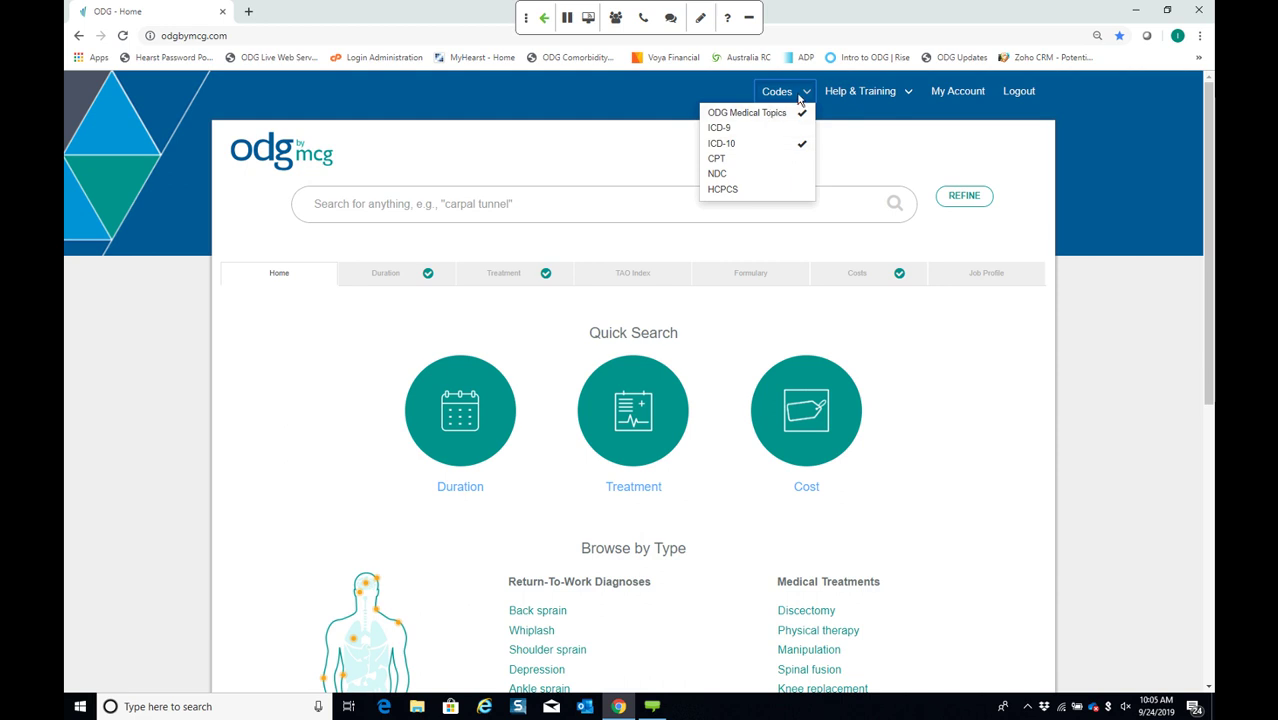
pyautogui.click(641, 197)
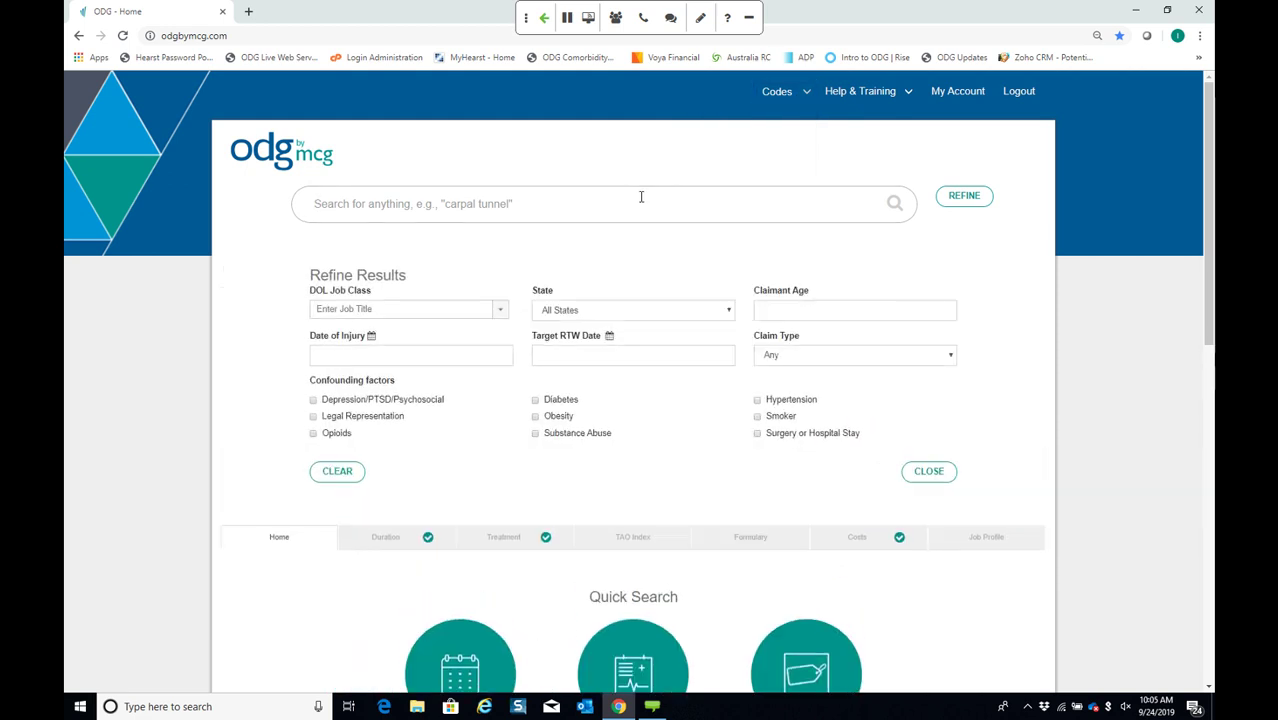
pyautogui.write('s33.5')
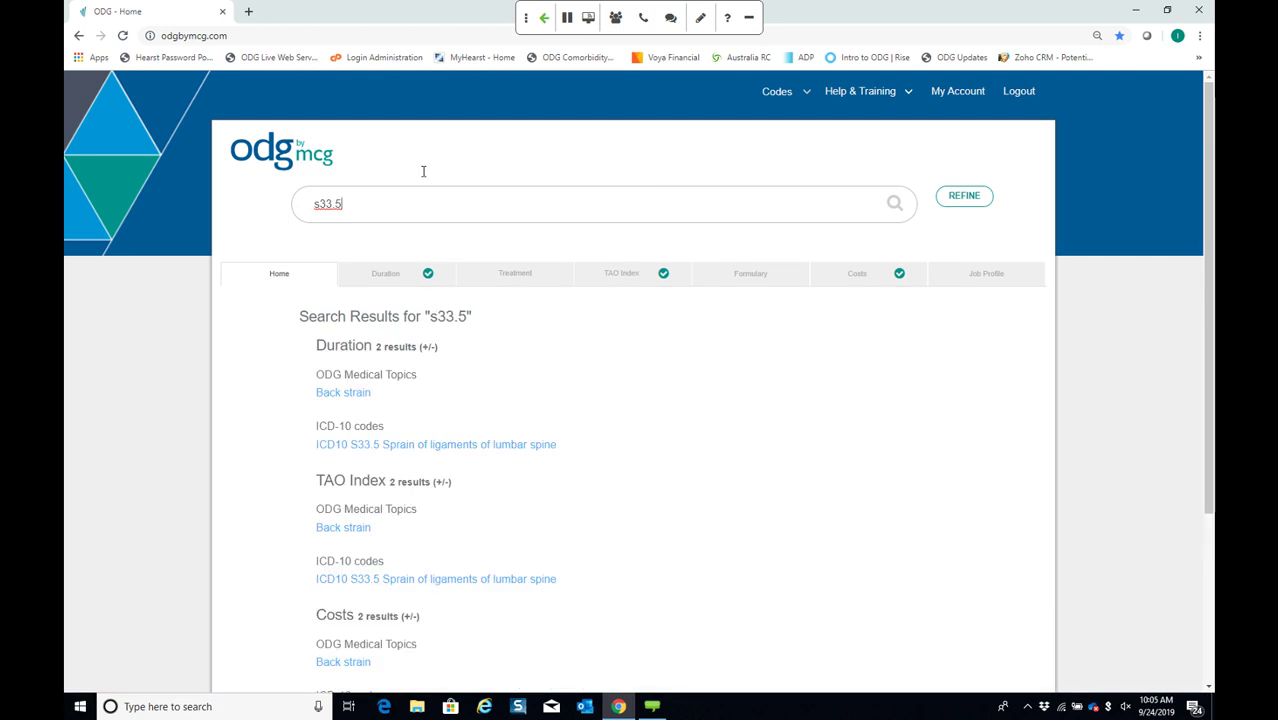
pyautogui.press('BackSpace')
pyautogui.press('BackSpace')
pyautogui.press('BackSpace')
pyautogui.press('BackSpace')
pyautogui.press('BackSpace')
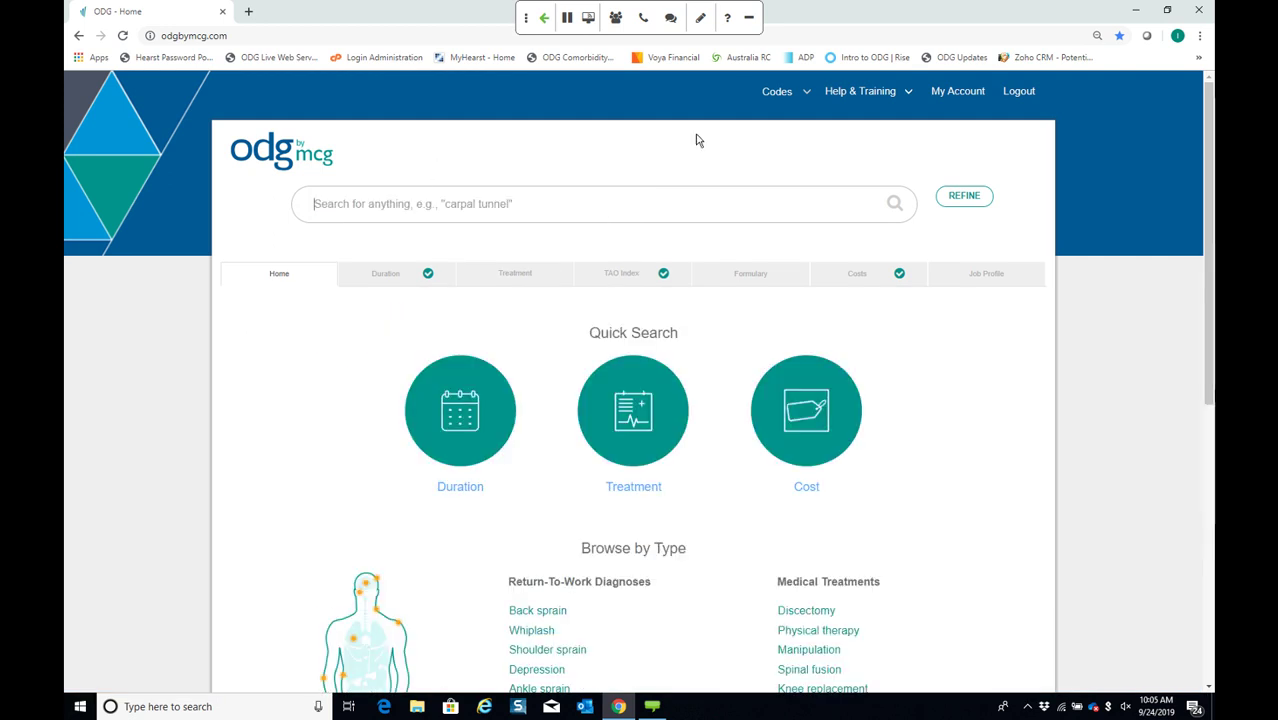
pyautogui.click(806, 92)
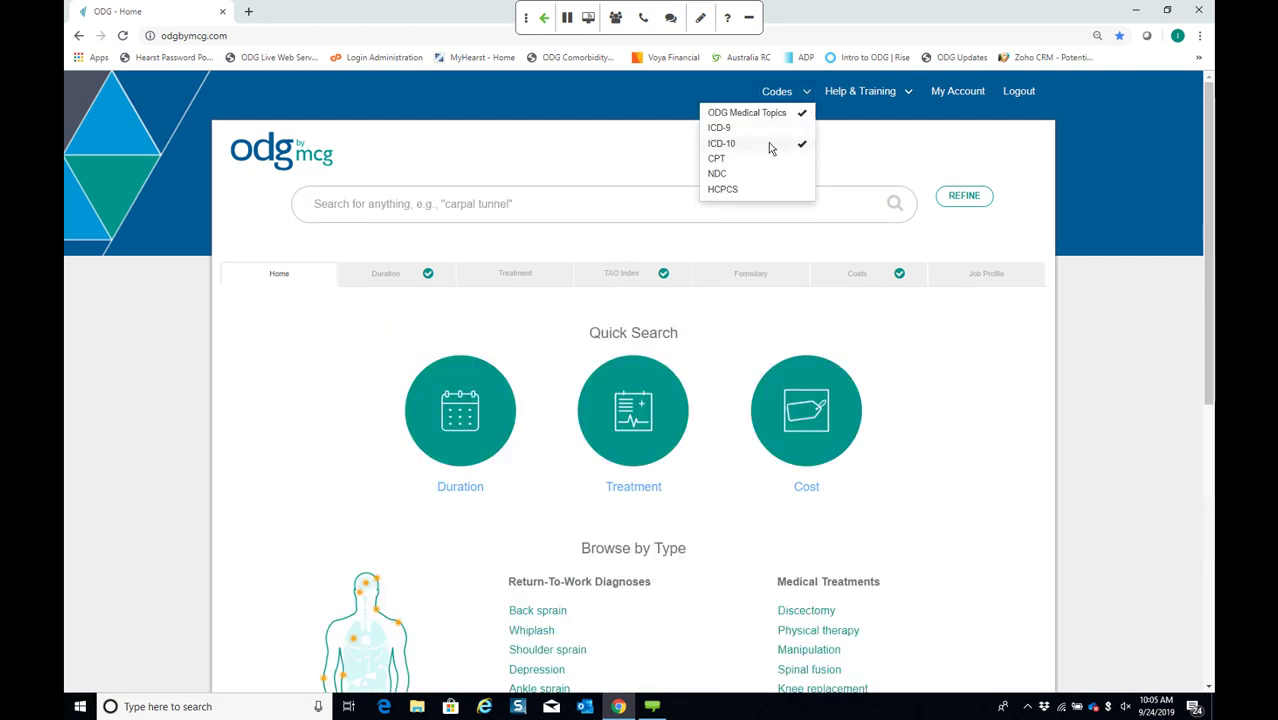
pyautogui.click(770, 143)
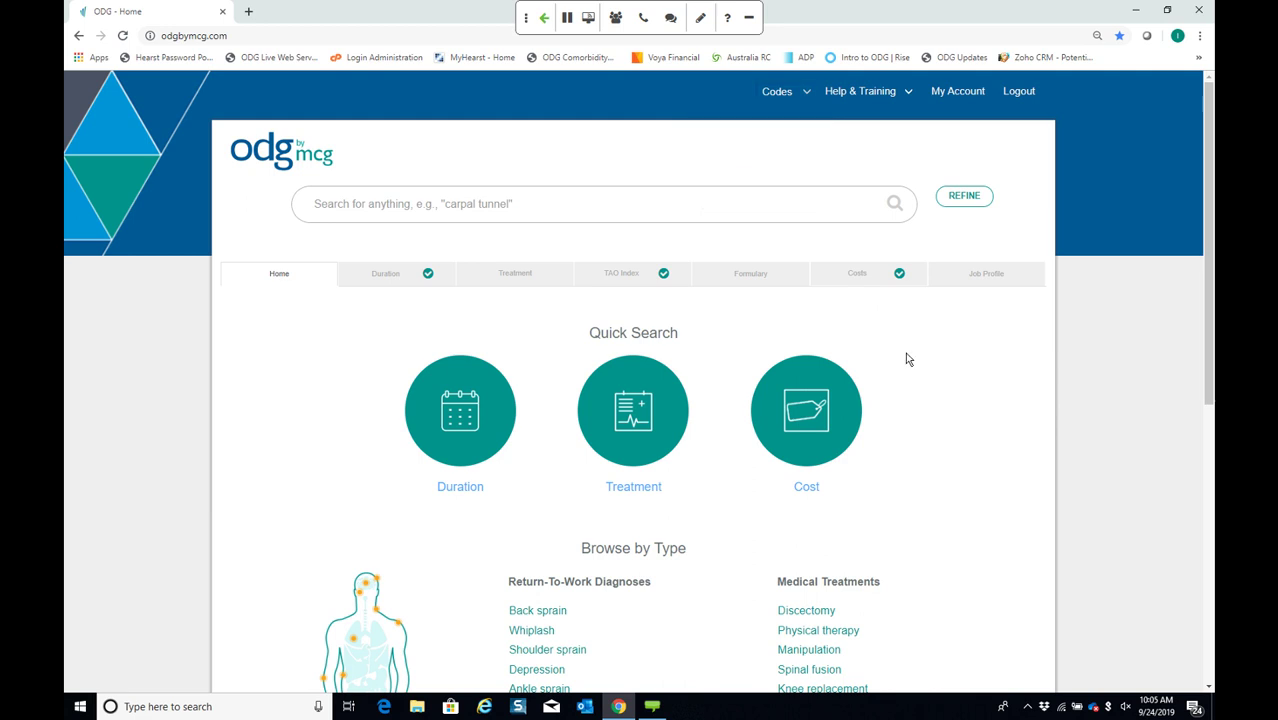
# Open the Back sprain guideline from the Return-To-Work Diagnoses and inspect its risk score
pyautogui.scroll(-2, 907, 357)
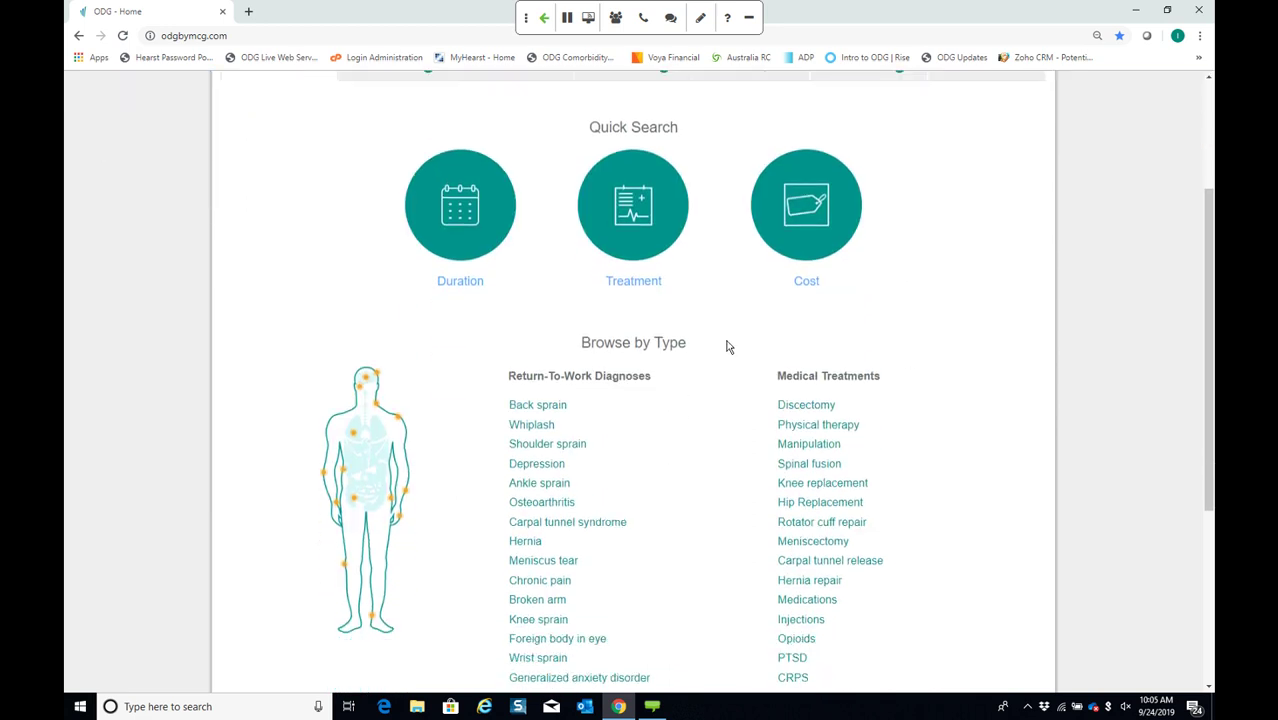
pyautogui.scroll(-2, 728, 346)
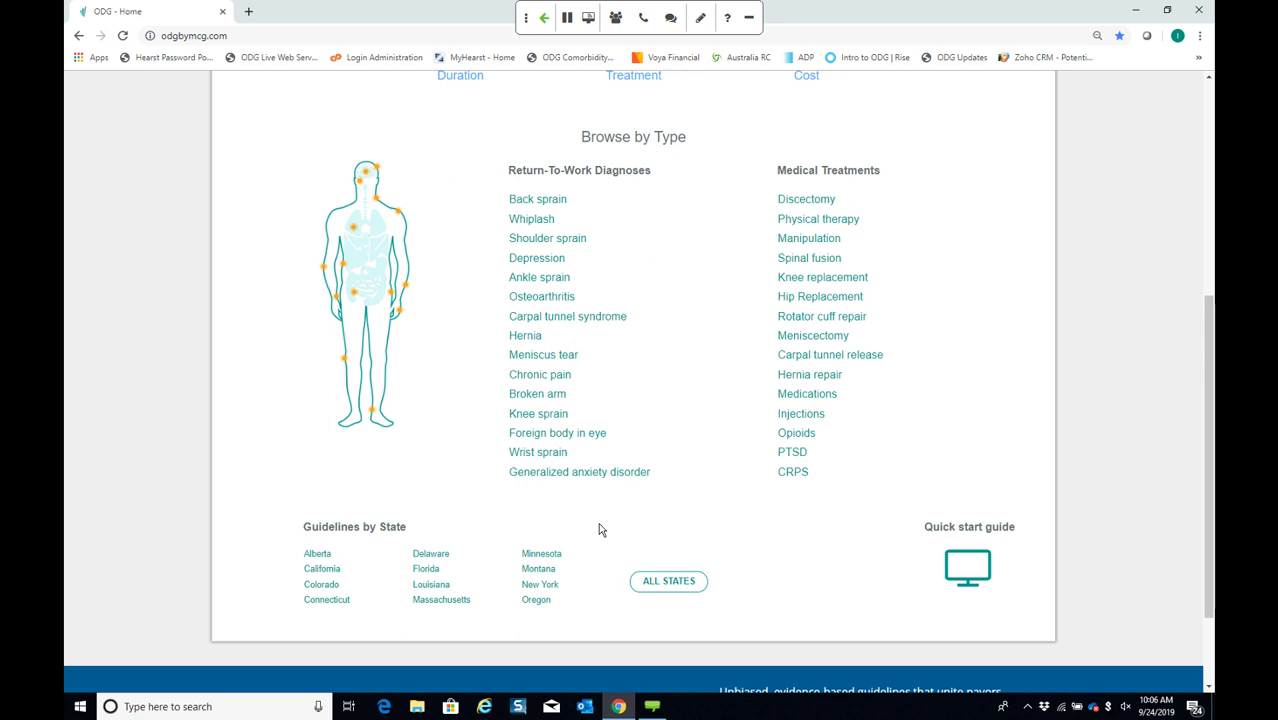
pyautogui.click(556, 202)
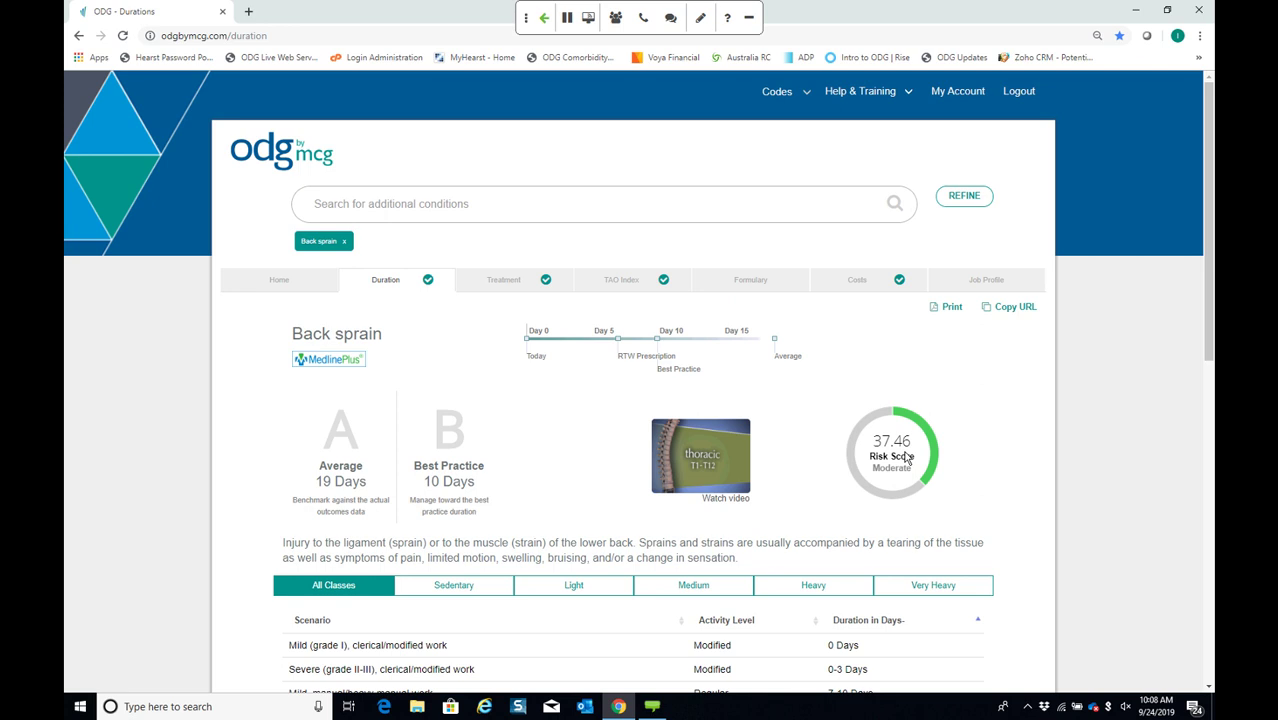
pyautogui.moveTo(907, 458)
pyautogui.moveTo(873, 443)
# Refine the Back sprain results with state California, claimant age 45 and Obesity as a confounding factor
pyautogui.click(965, 197)
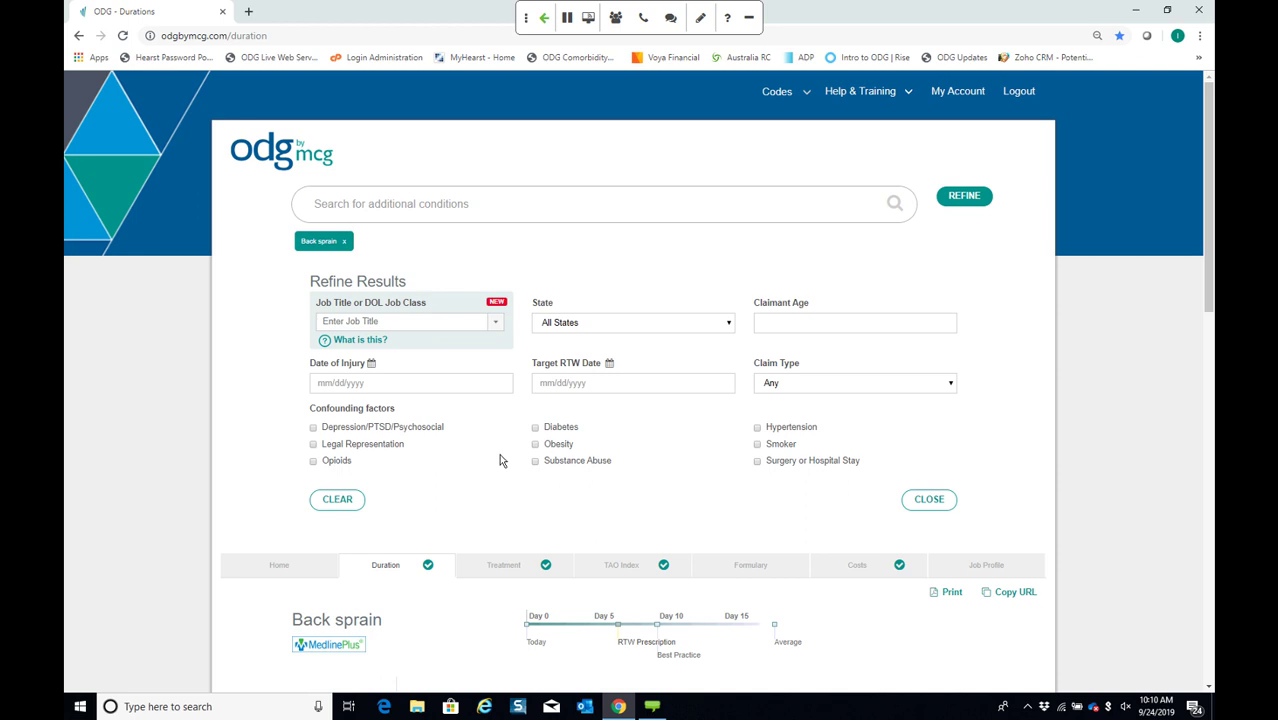
pyautogui.click(641, 322)
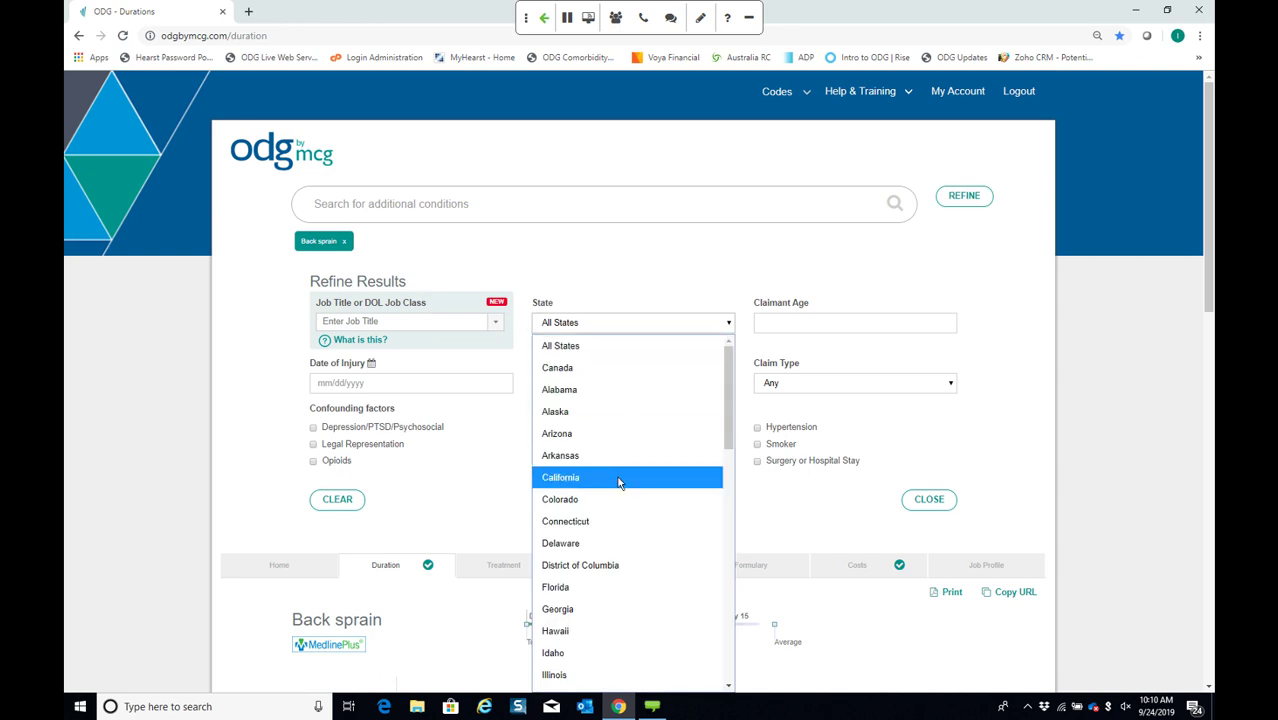
pyautogui.click(619, 478)
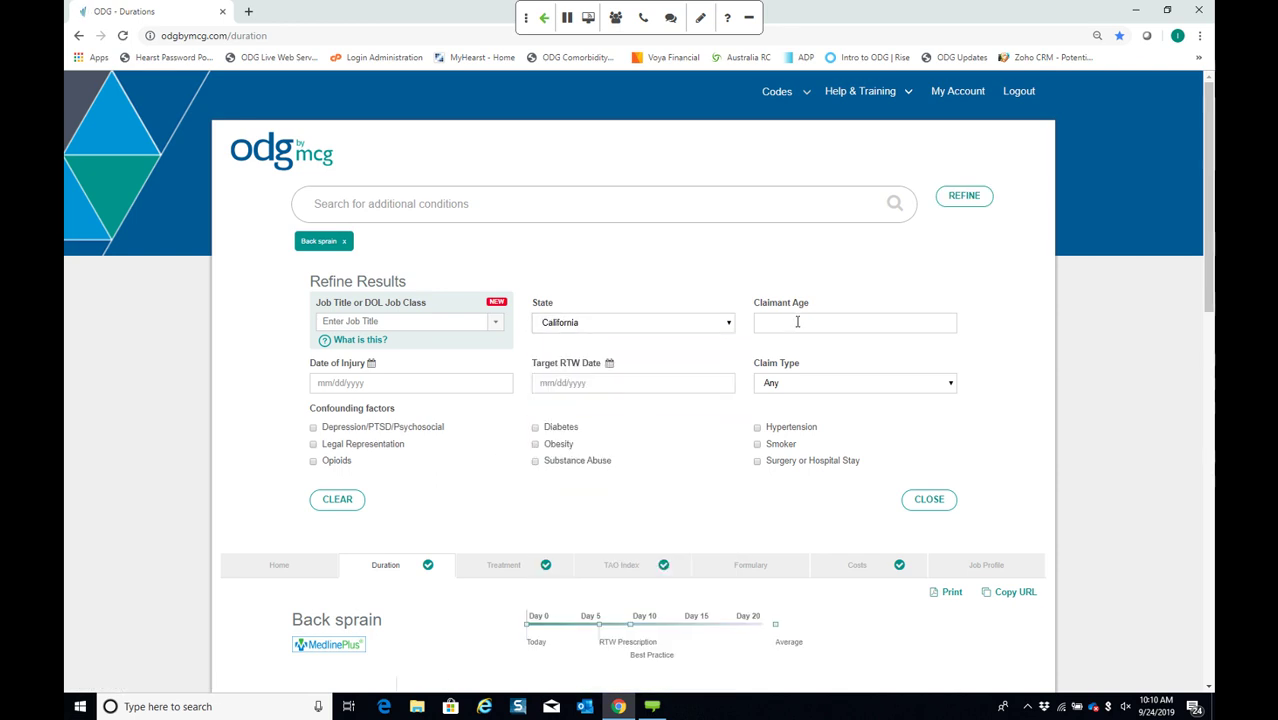
pyautogui.click(797, 321)
pyautogui.click(785, 354)
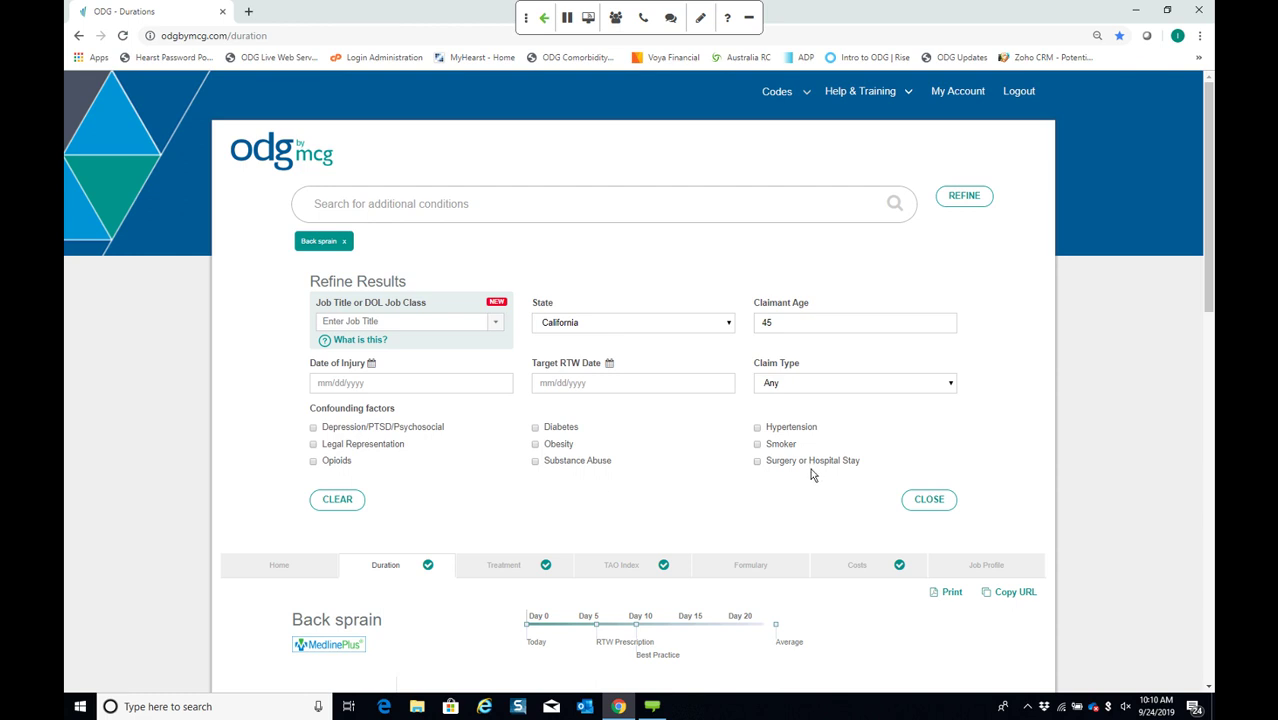
pyautogui.click(536, 446)
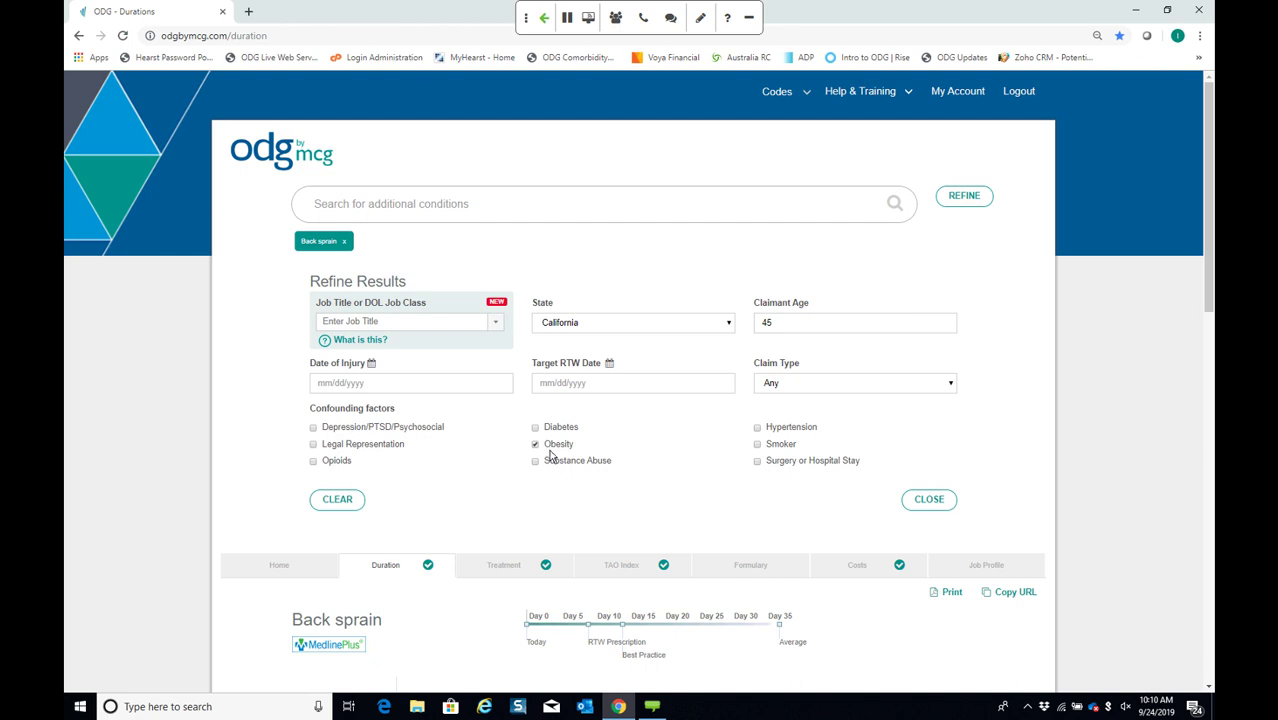
# Search for "knee strain" and add Knee strain as an additional condition to the claim
pyautogui.click(364, 205)
pyautogui.write('knee s')
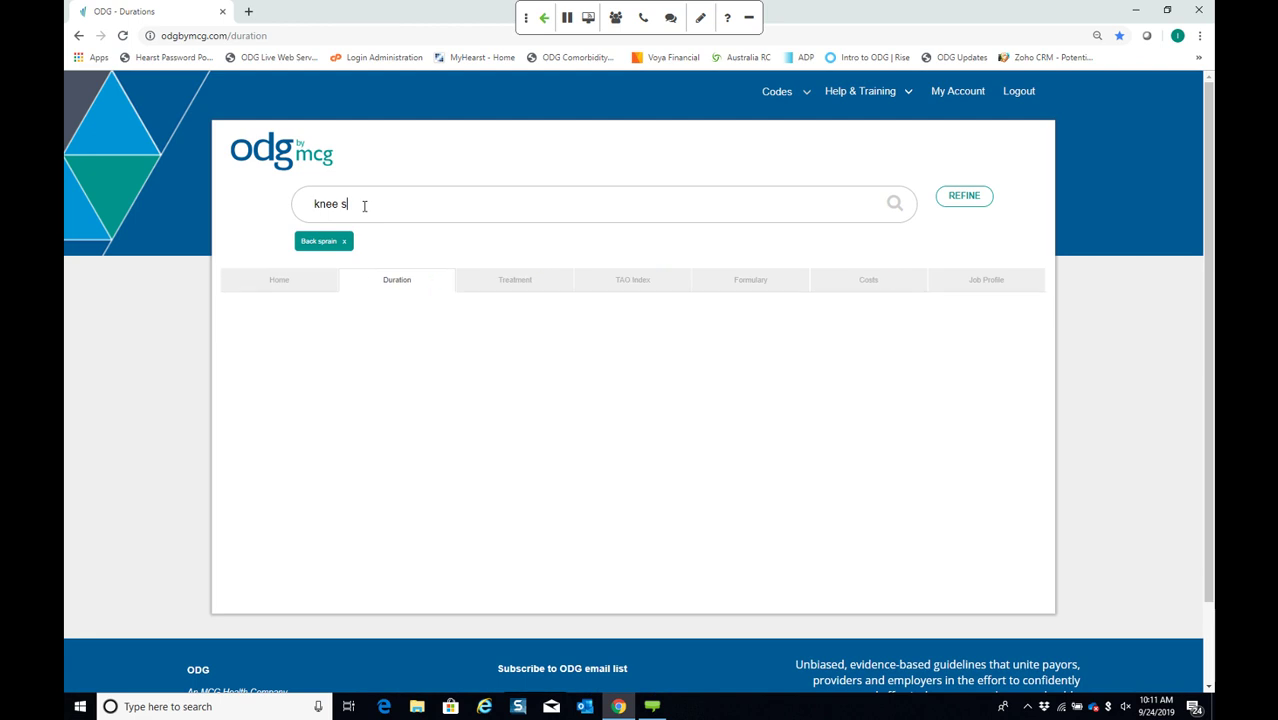
pyautogui.write('train')
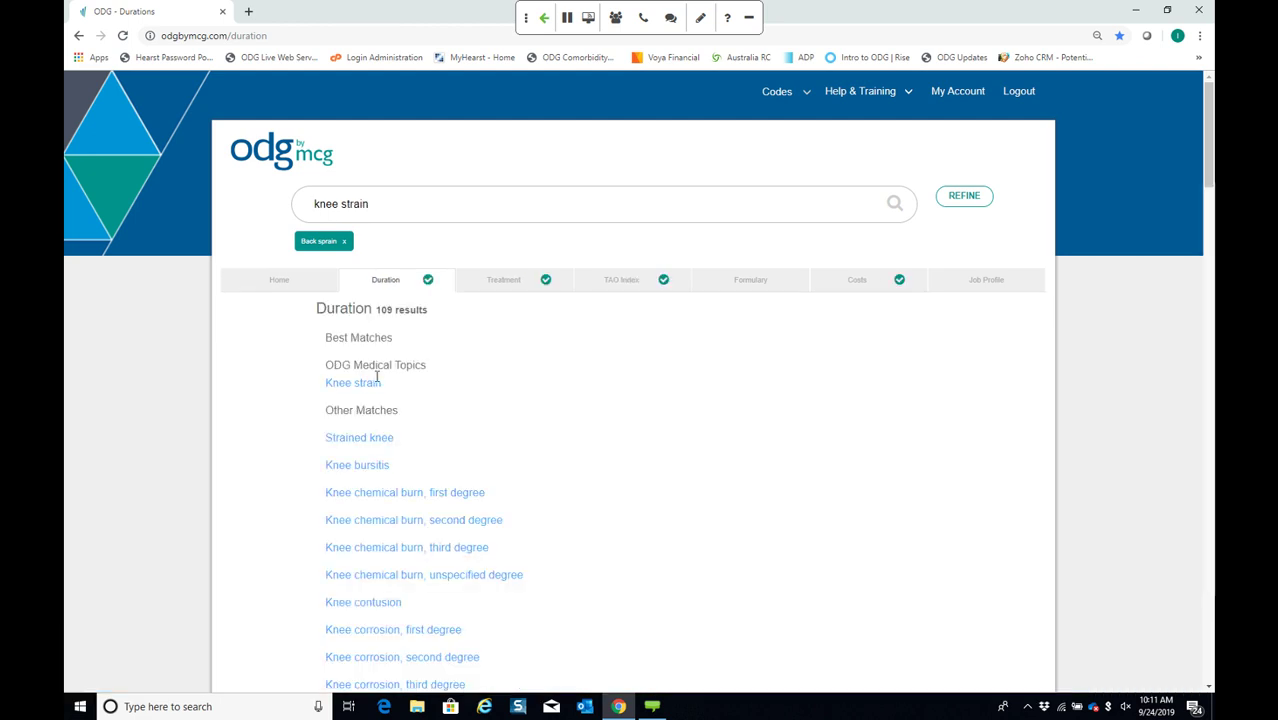
pyautogui.click(358, 383)
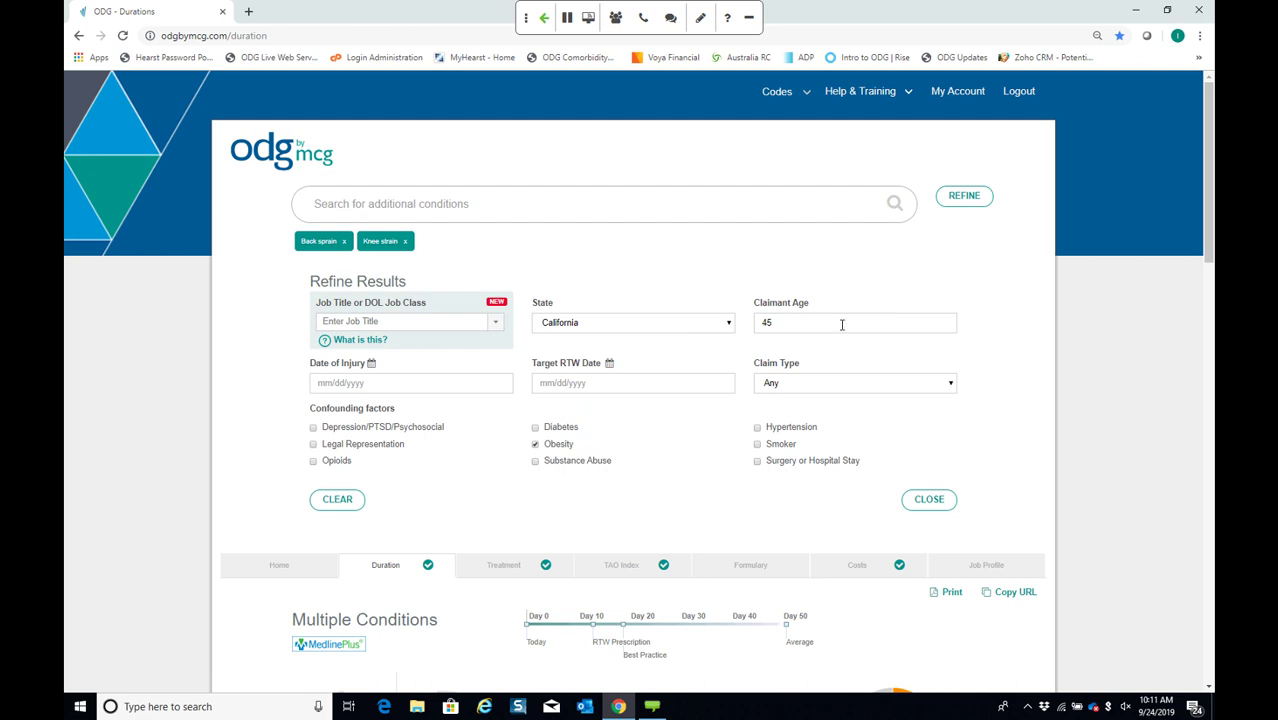
# Keep the claim type at Any, close the refinement options and view the risk assessment scale for the combined conditions
pyautogui.click(912, 385)
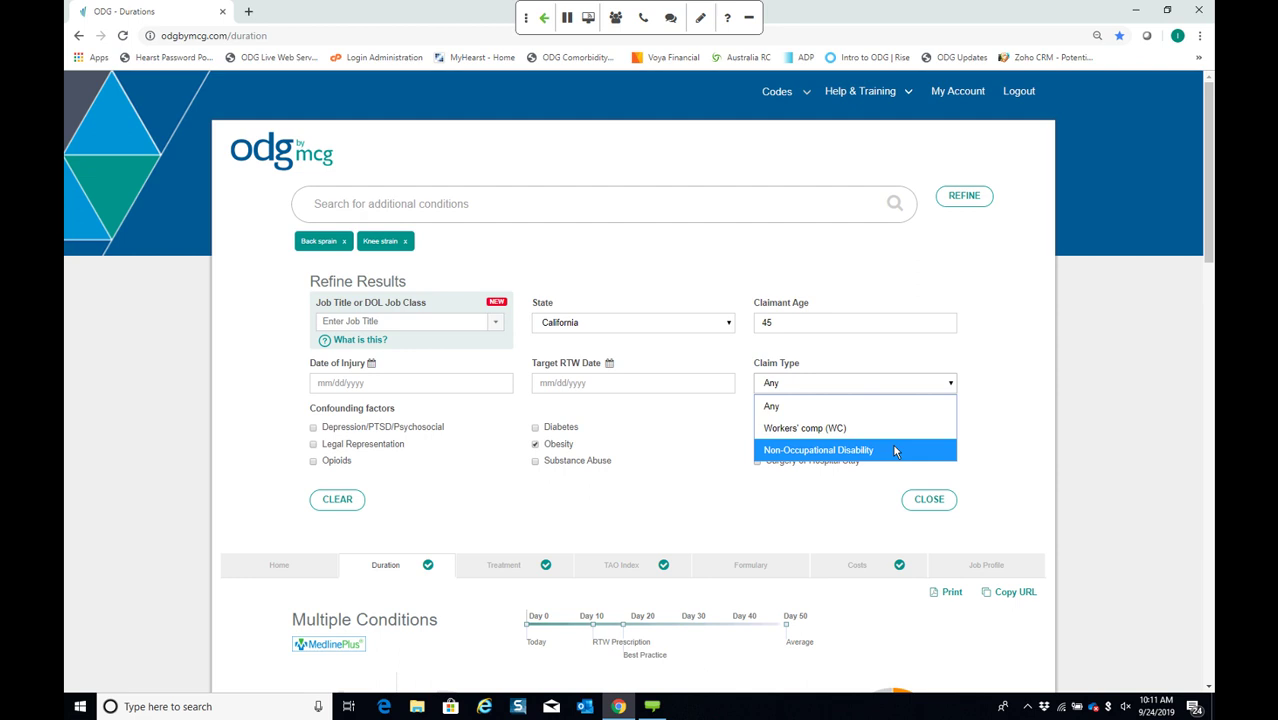
pyautogui.click(863, 405)
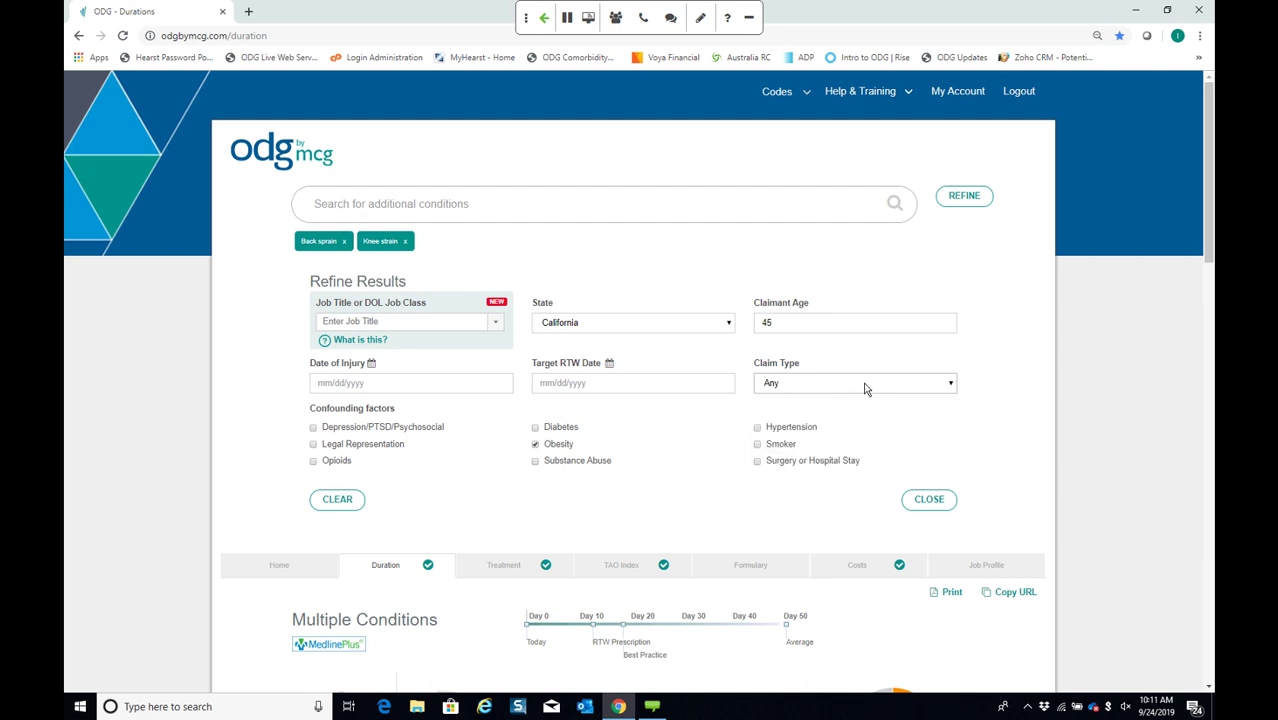
pyautogui.click(948, 503)
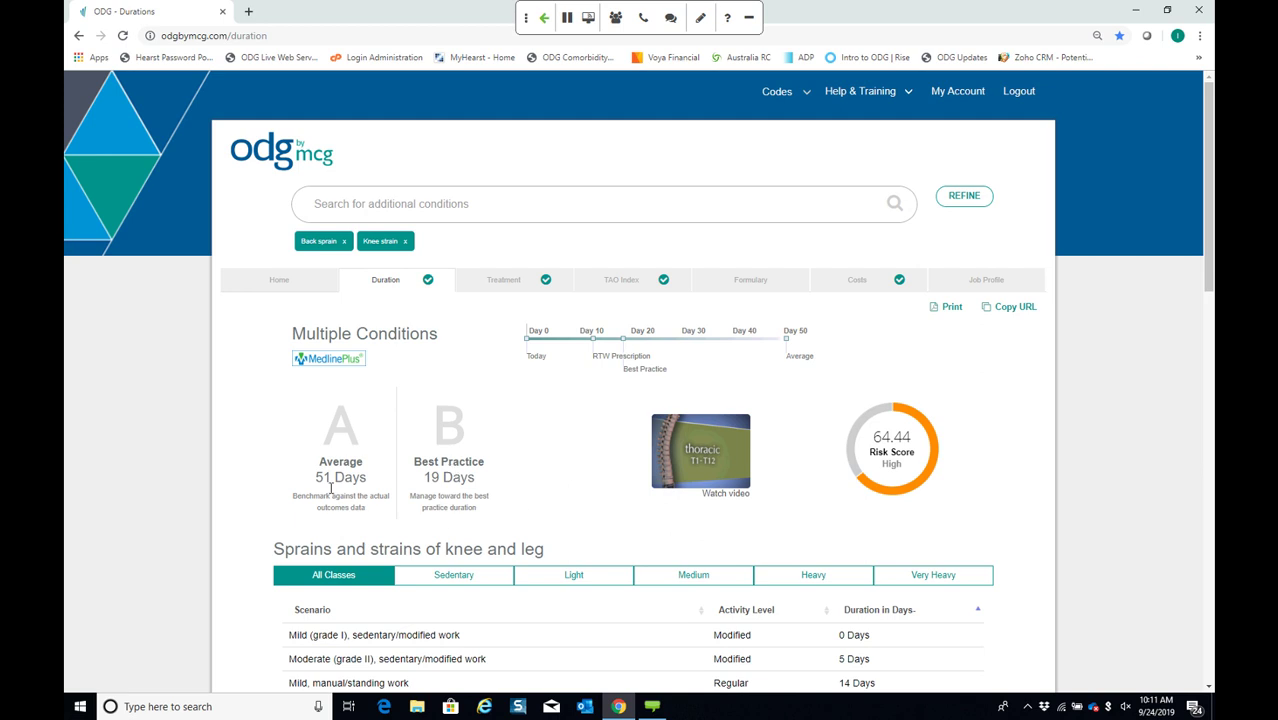
pyautogui.moveTo(892, 440)
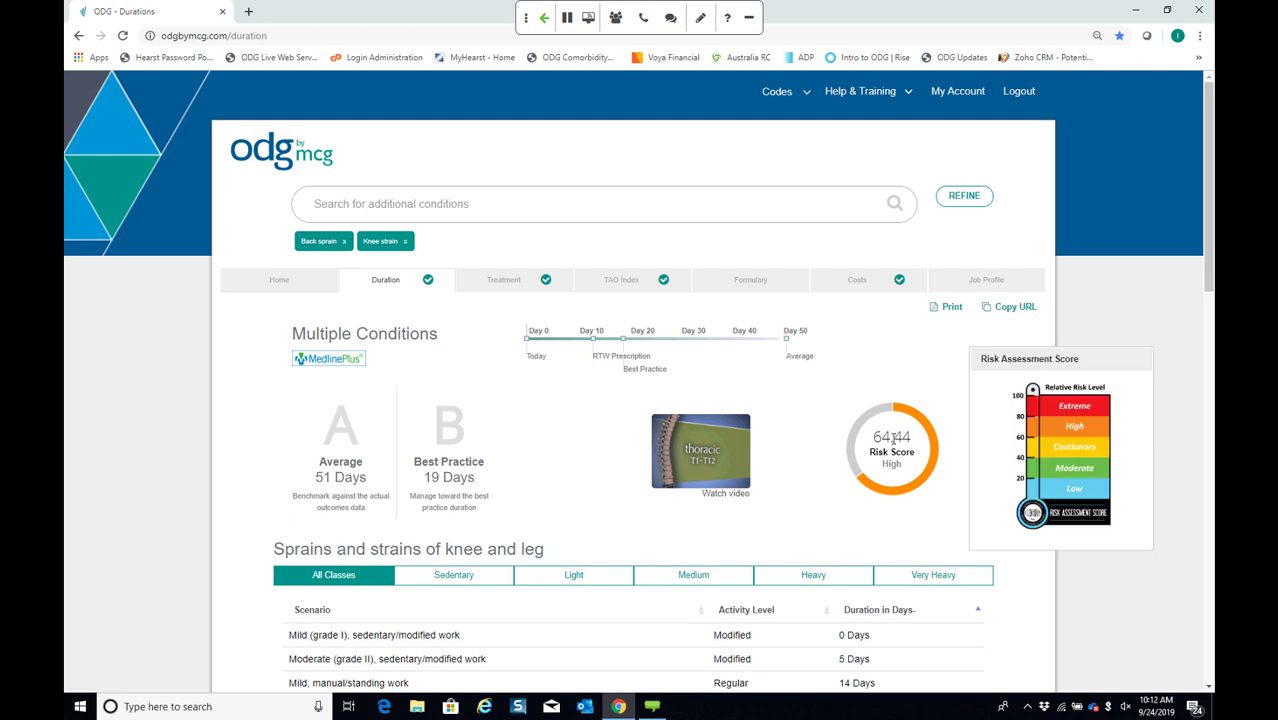
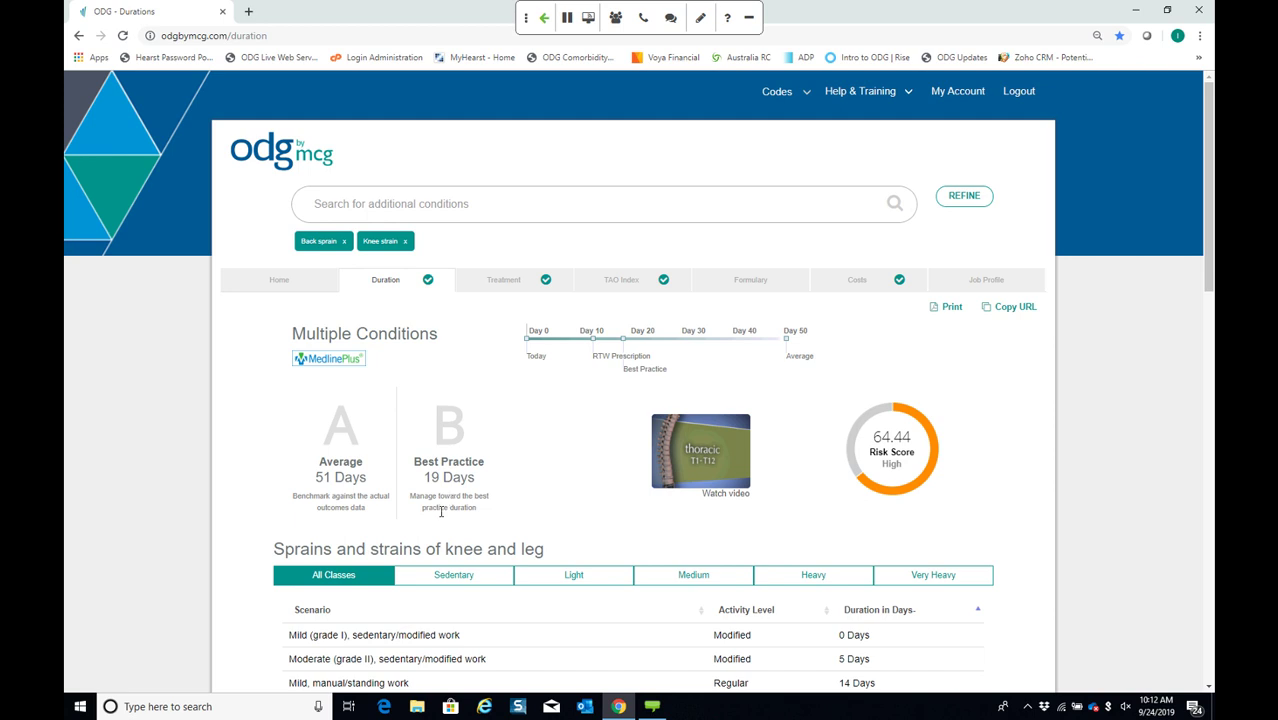
pyautogui.moveTo(905, 465)
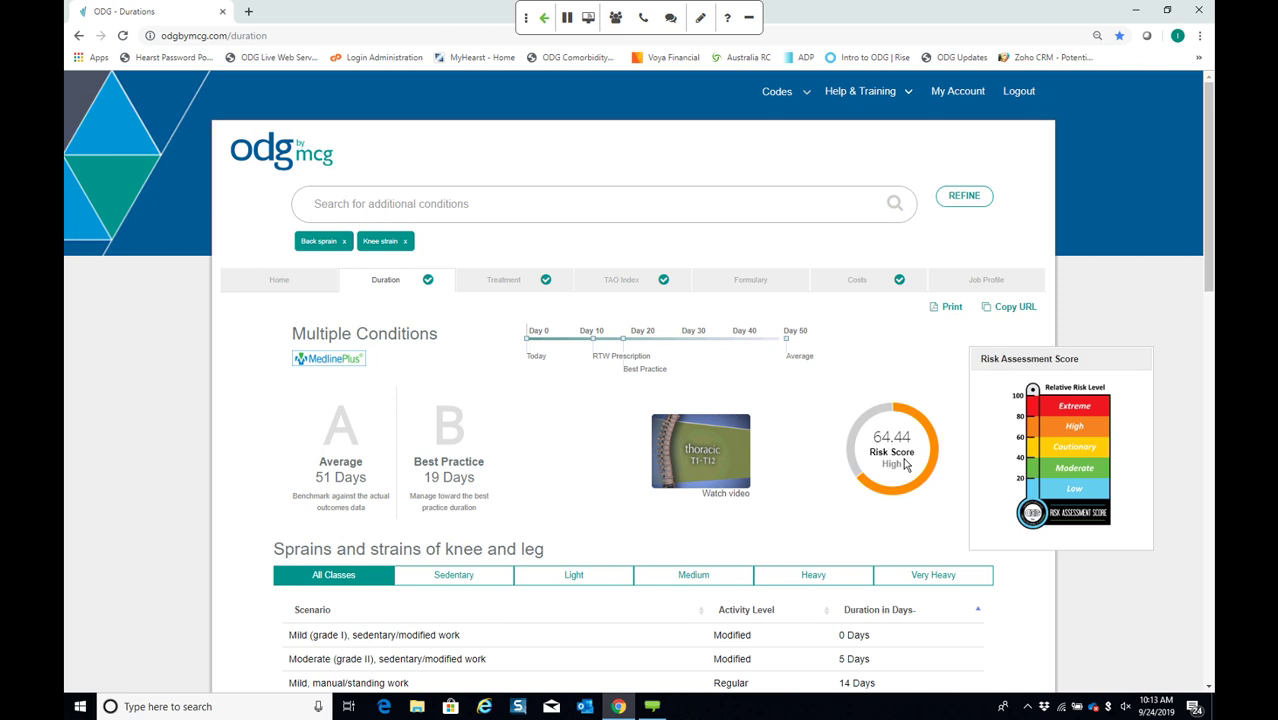
# Refine the combined results with the job title Fire Fighter and close the refinement options
pyautogui.click(968, 196)
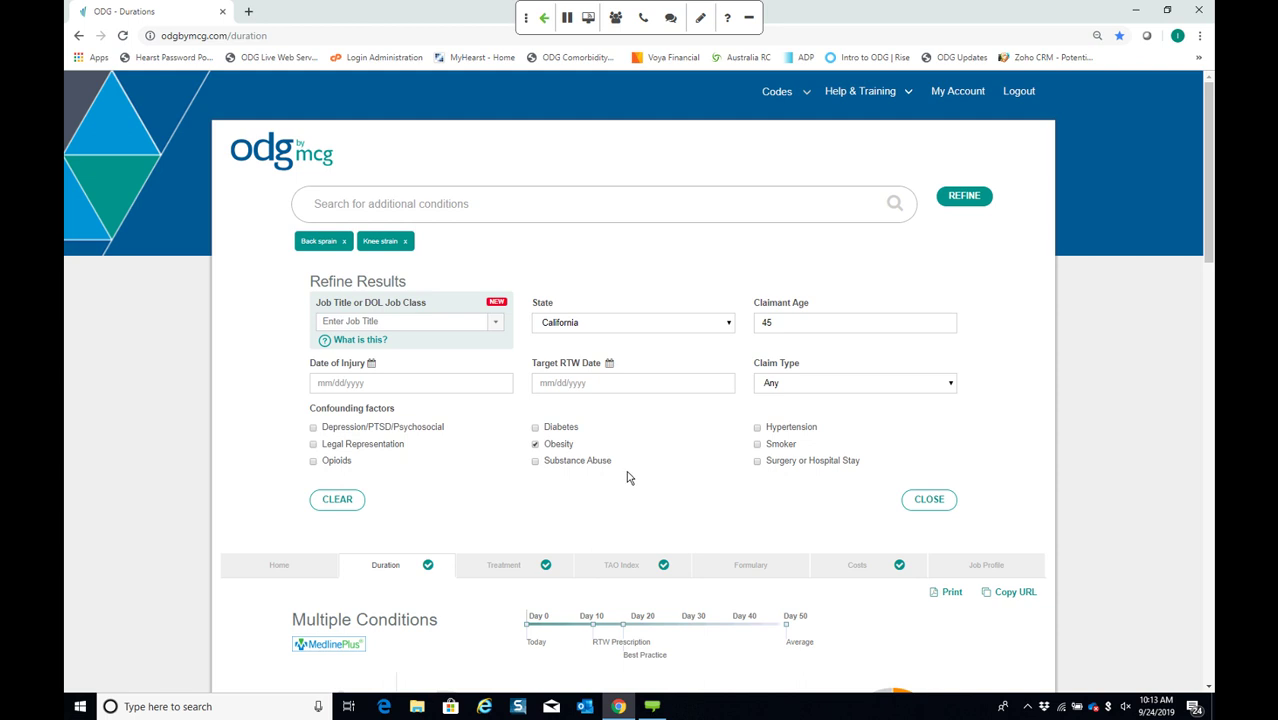
pyautogui.click(496, 326)
pyautogui.moveTo(442, 370)
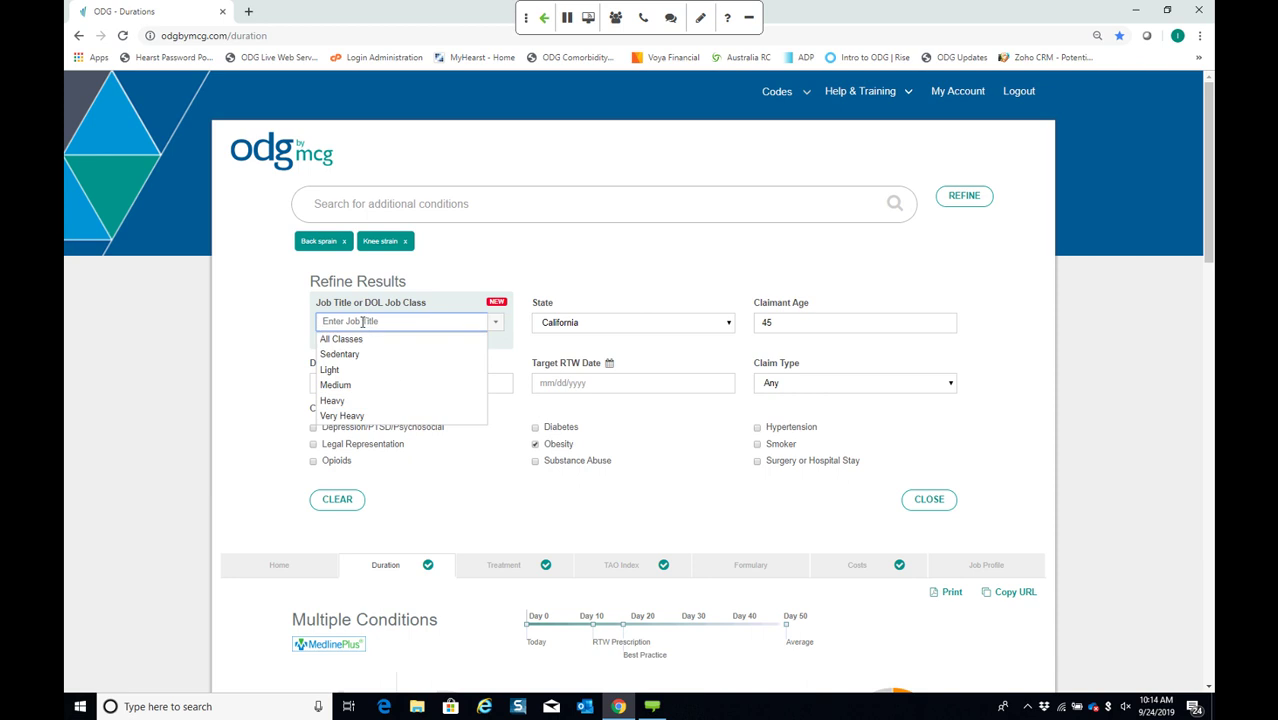
pyautogui.write('fire f')
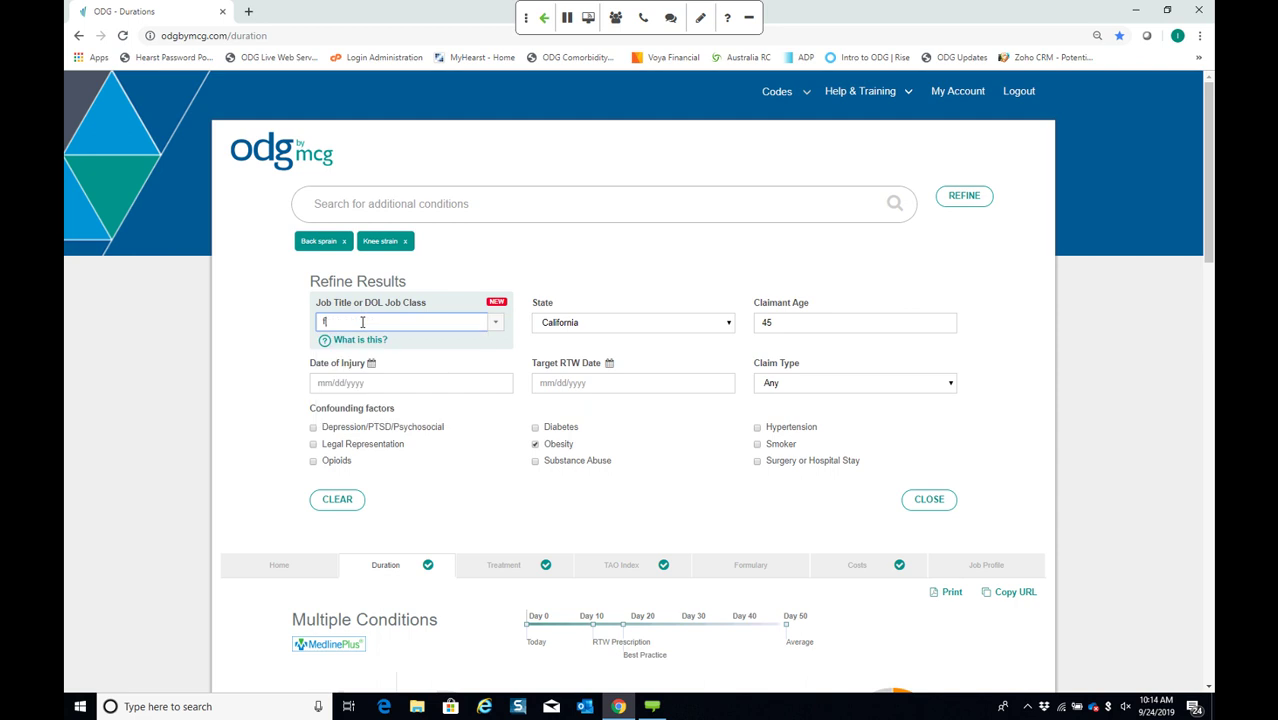
pyautogui.write('ighter')
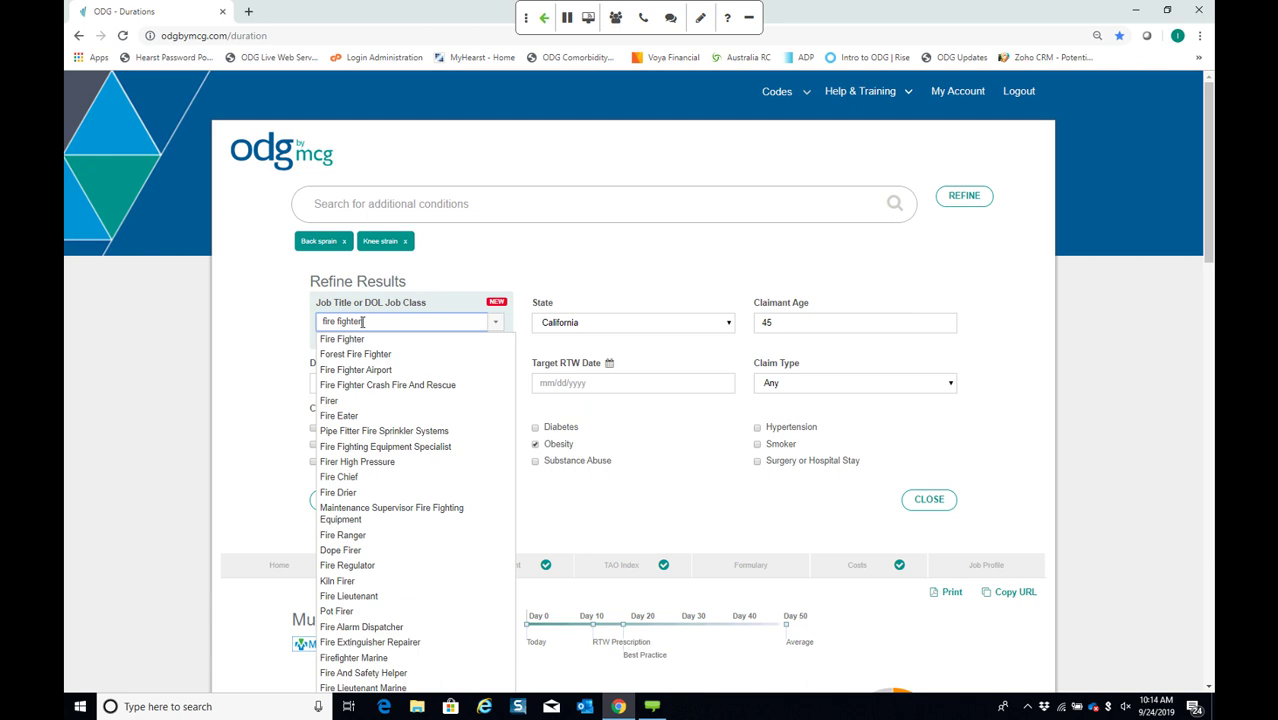
pyautogui.click(358, 339)
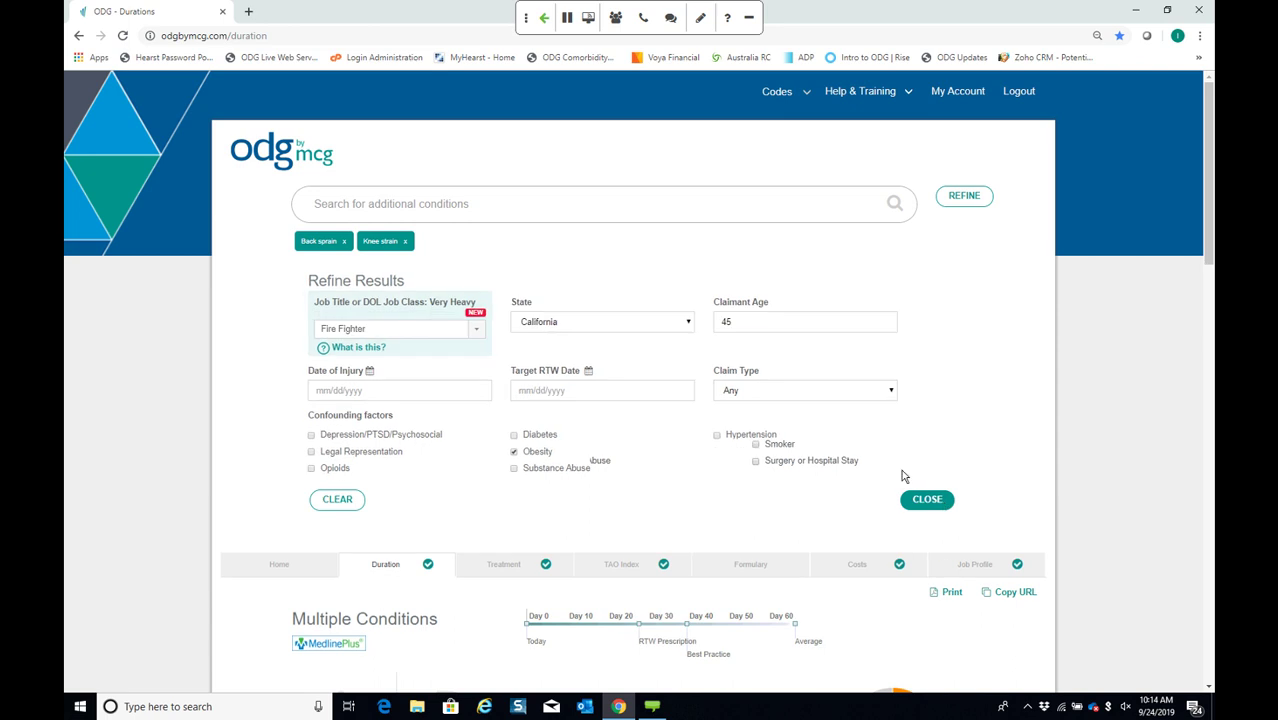
pyautogui.click(926, 499)
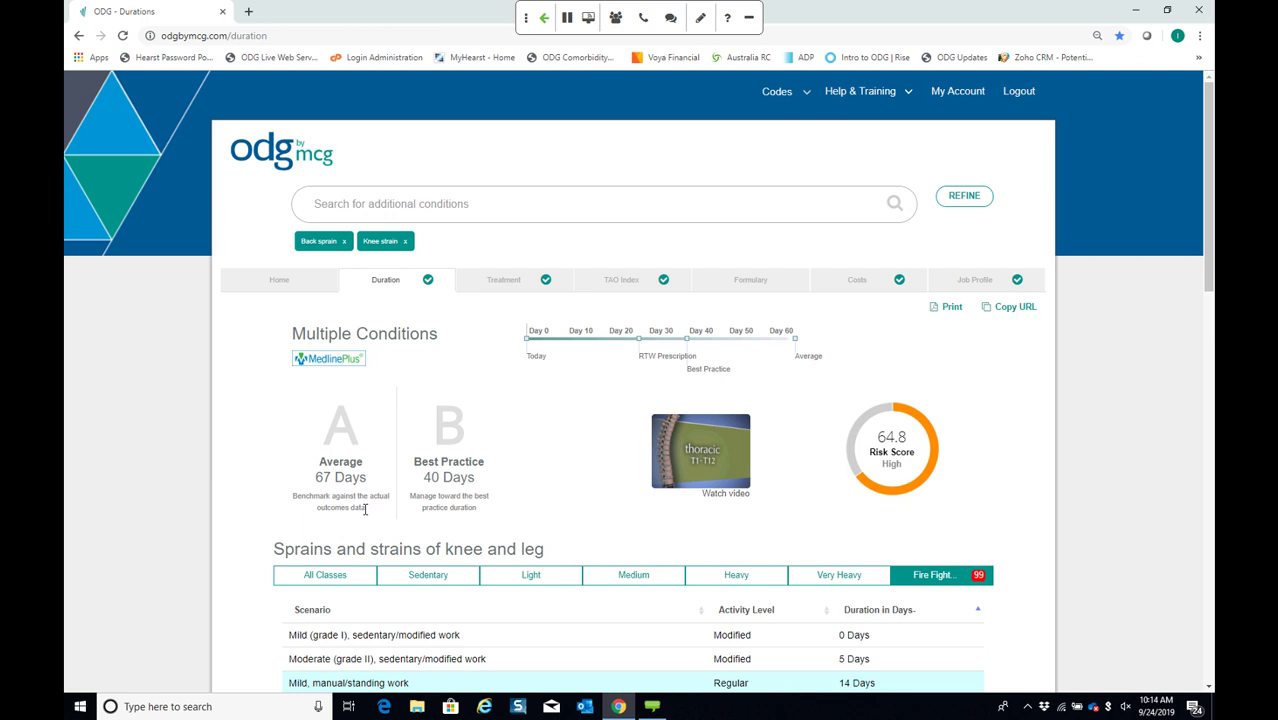
# Open the Fire Fighter job profile, read its description and browse through its physical demands
pyautogui.click(993, 287)
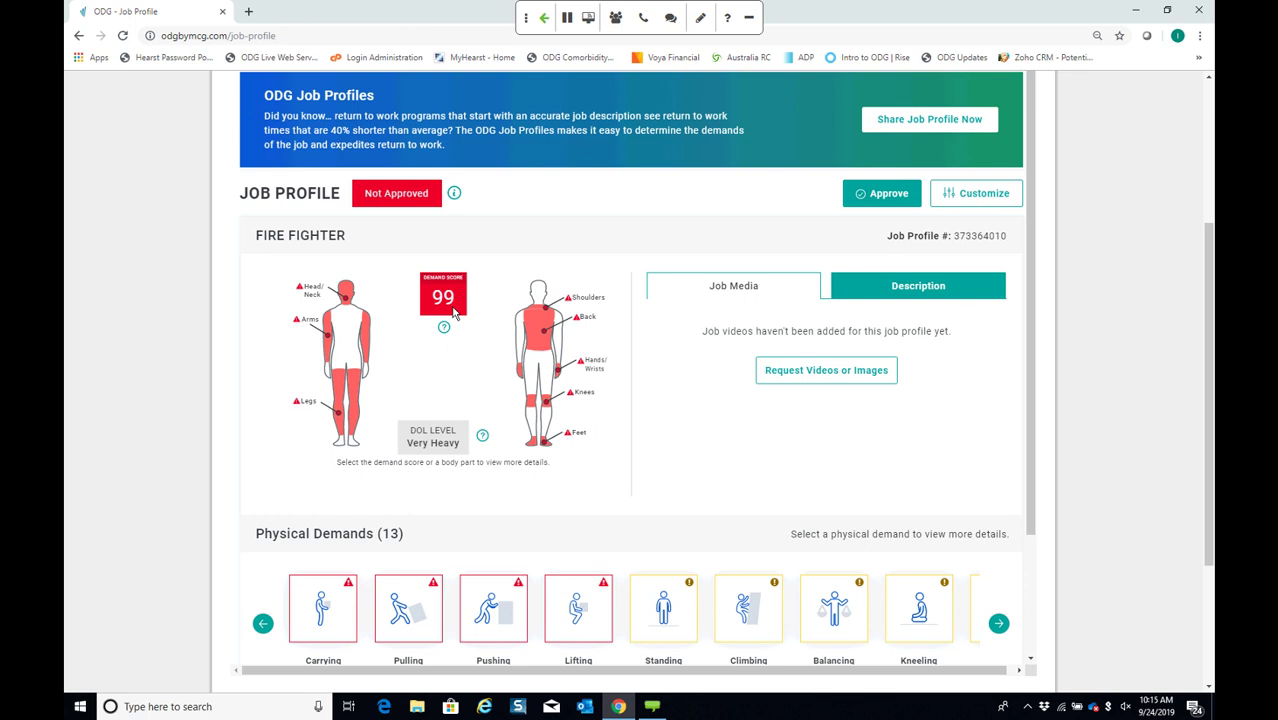
pyautogui.click(860, 292)
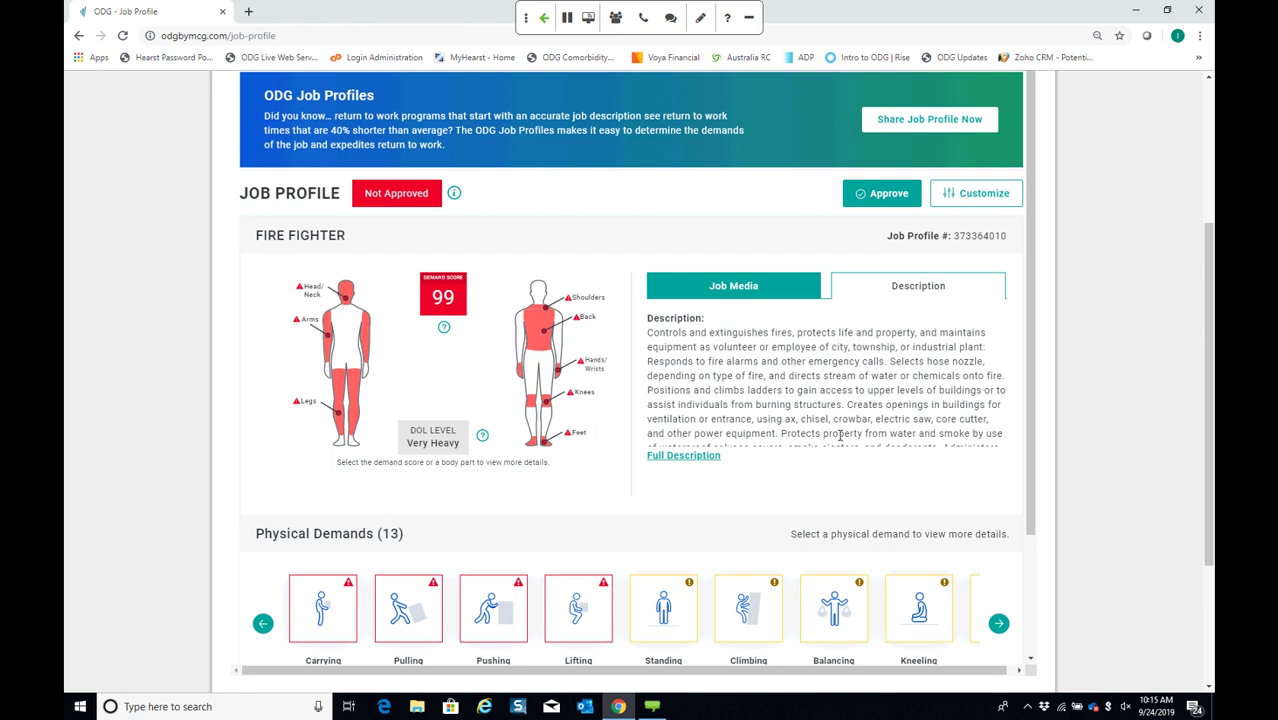
pyautogui.scroll(-3, 840, 435)
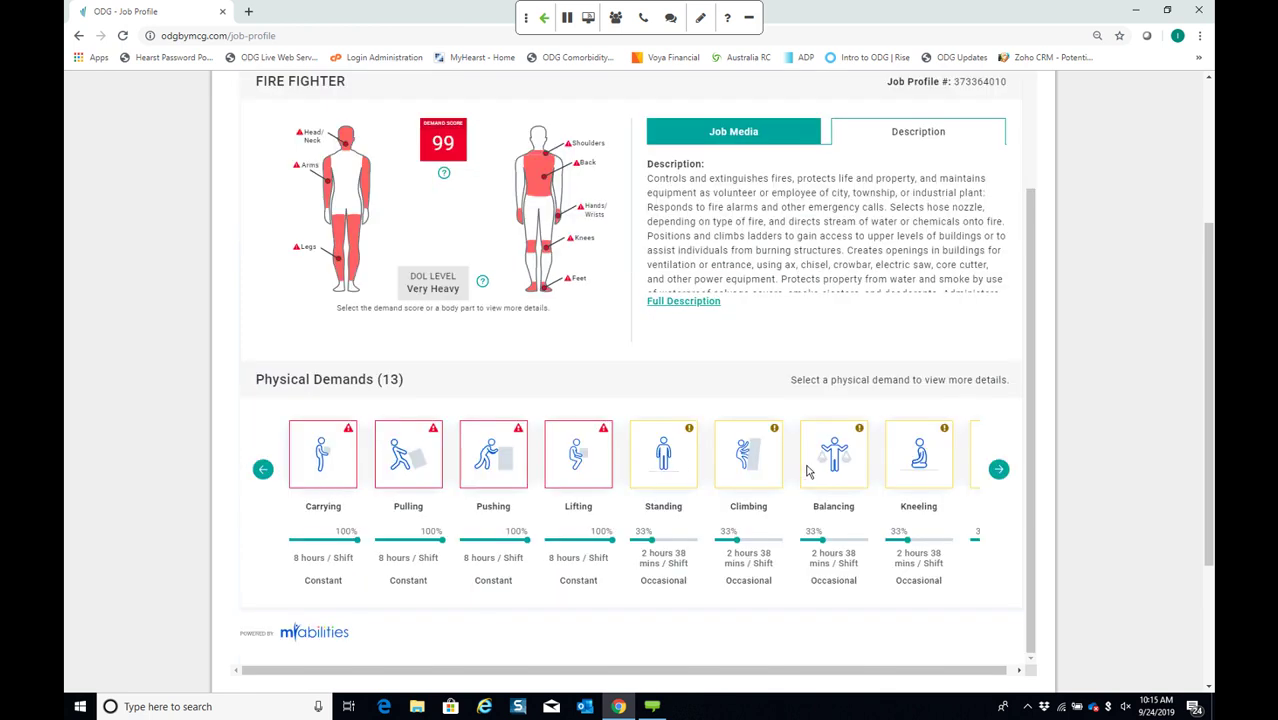
pyautogui.click(999, 470)
pyautogui.click(999, 470)
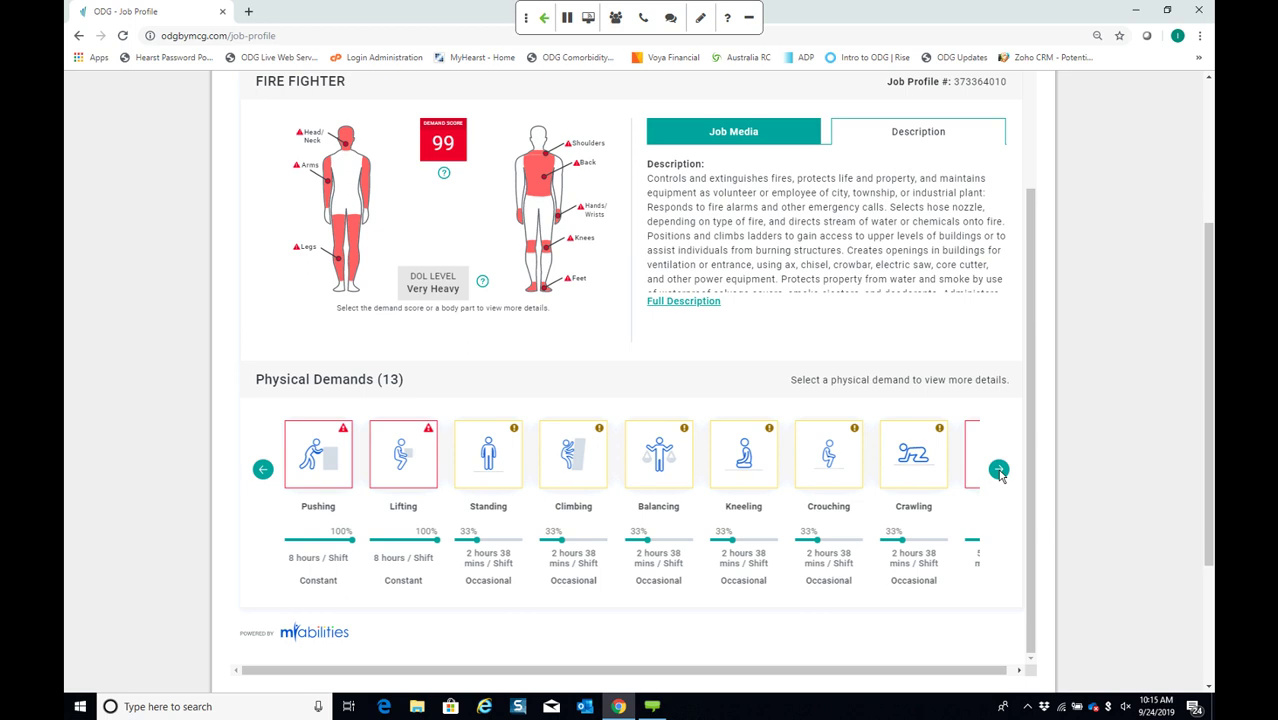
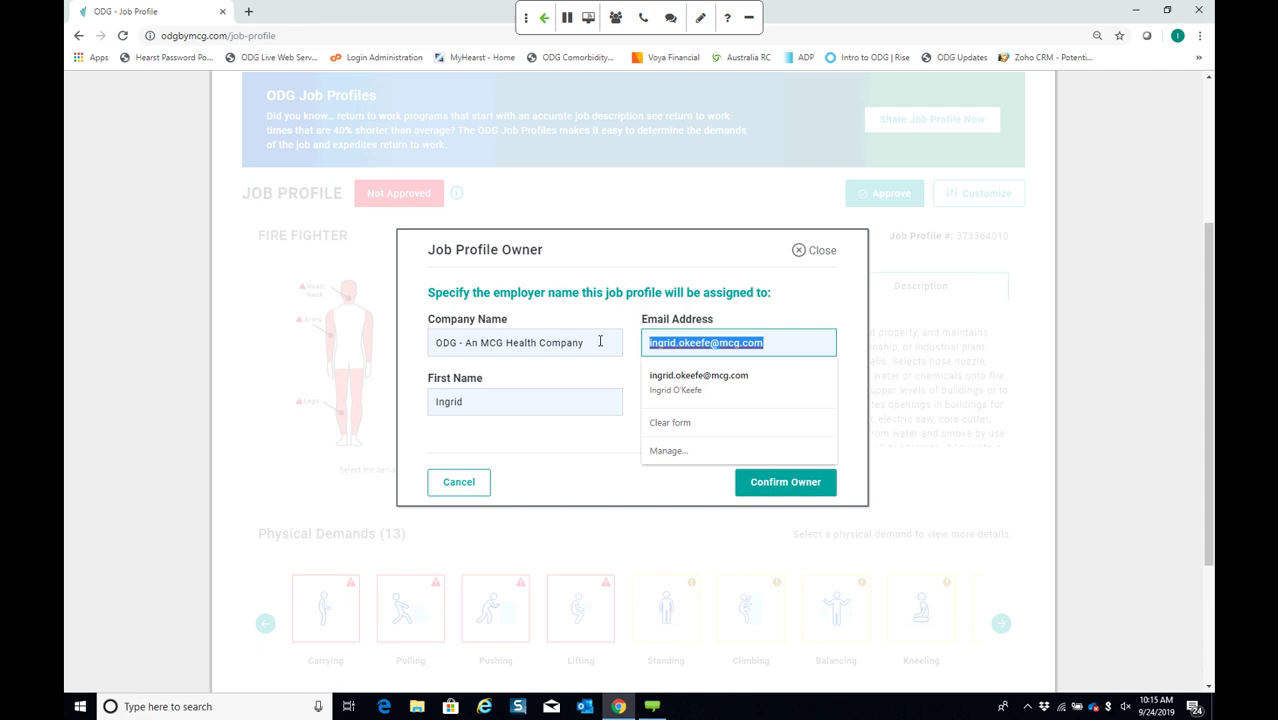
# Replace the job profile owner's e-mail address with the saved ODG contact e-mail and confirm the owner to customize the profile
pyautogui.press('BackSpace')
pyautogui.write('odg')
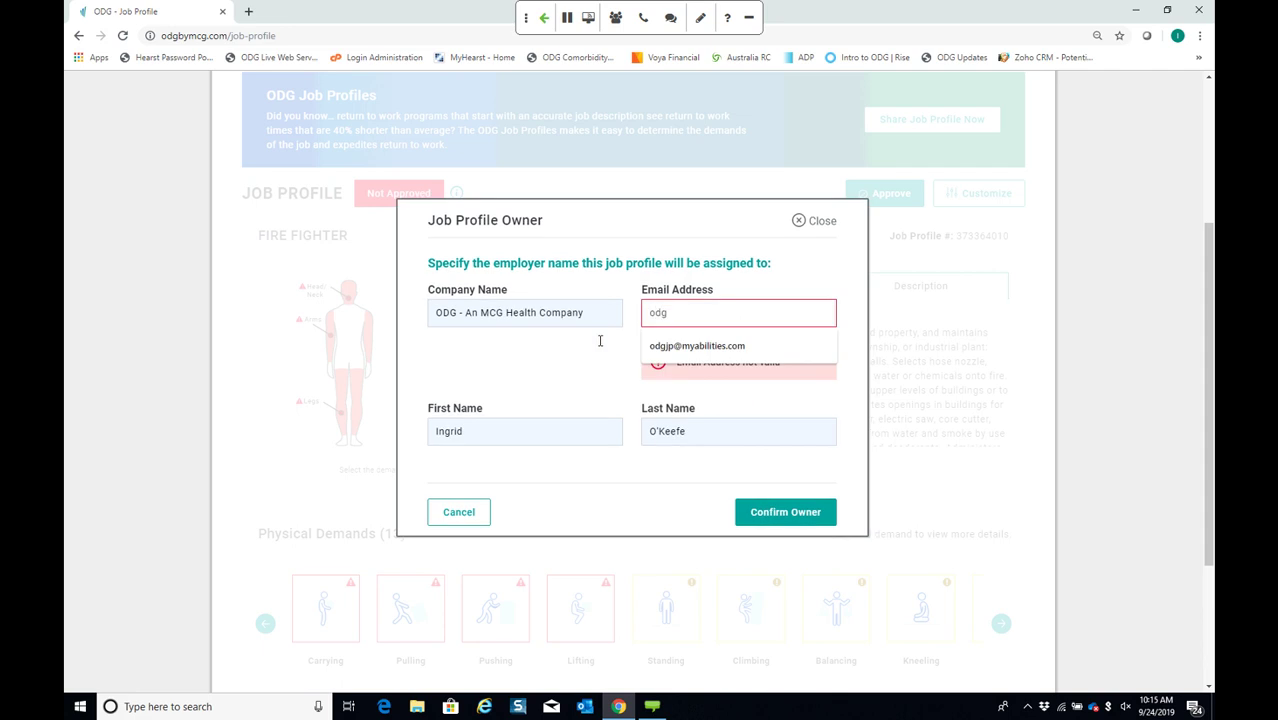
pyautogui.click(697, 345)
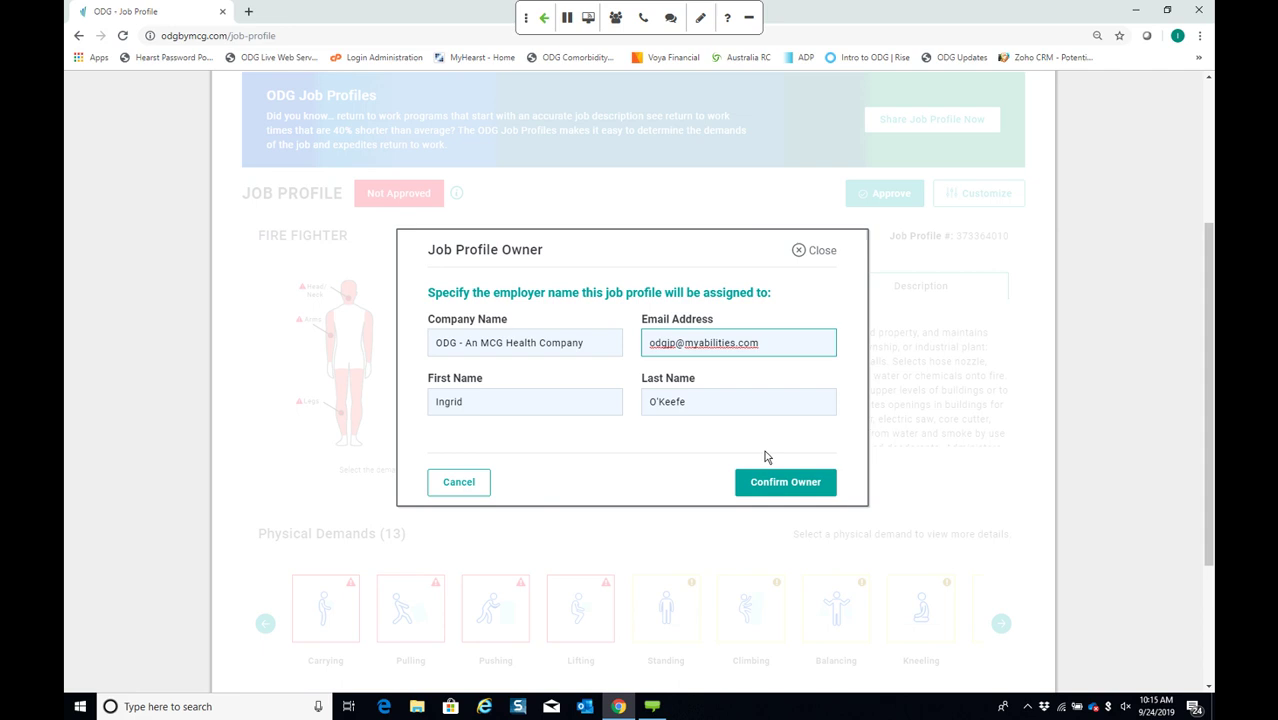
pyautogui.click(781, 484)
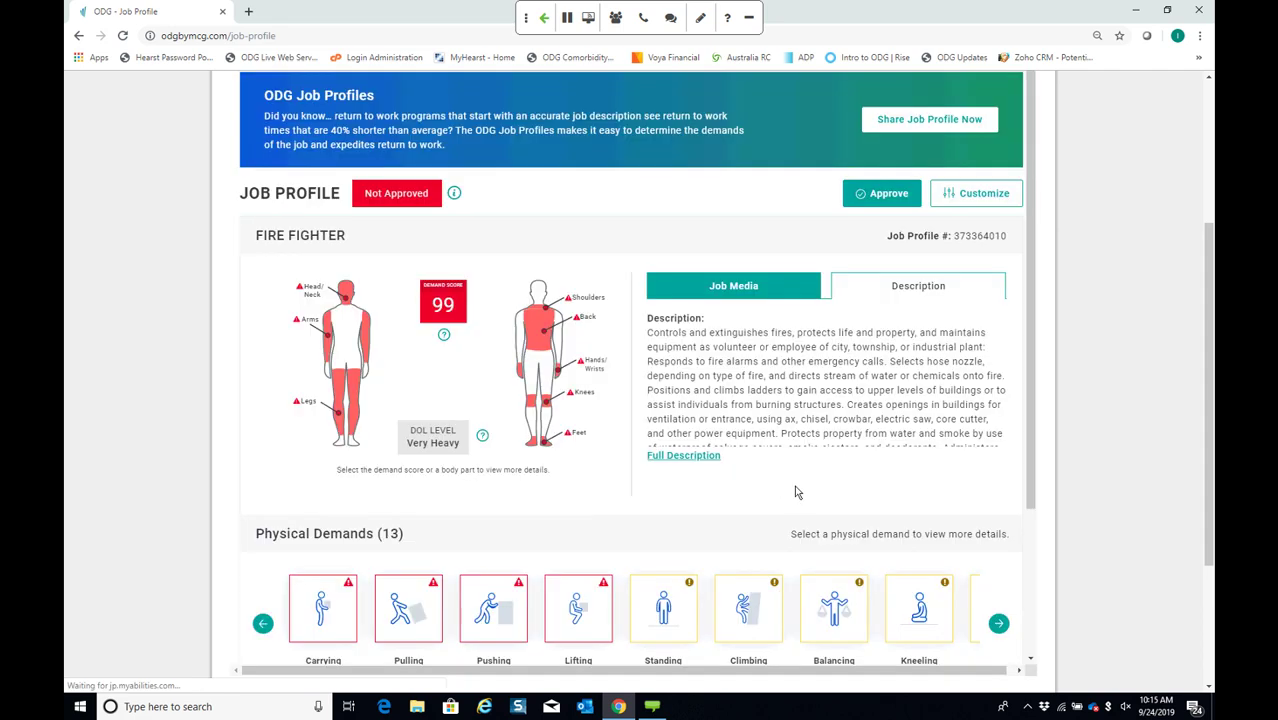
# Edit the physical demands of the Fire Fighter profile by adding Carrying with a frequency of 74% and a weight of 50 lb, and save it
pyautogui.scroll(1, 794, 485)
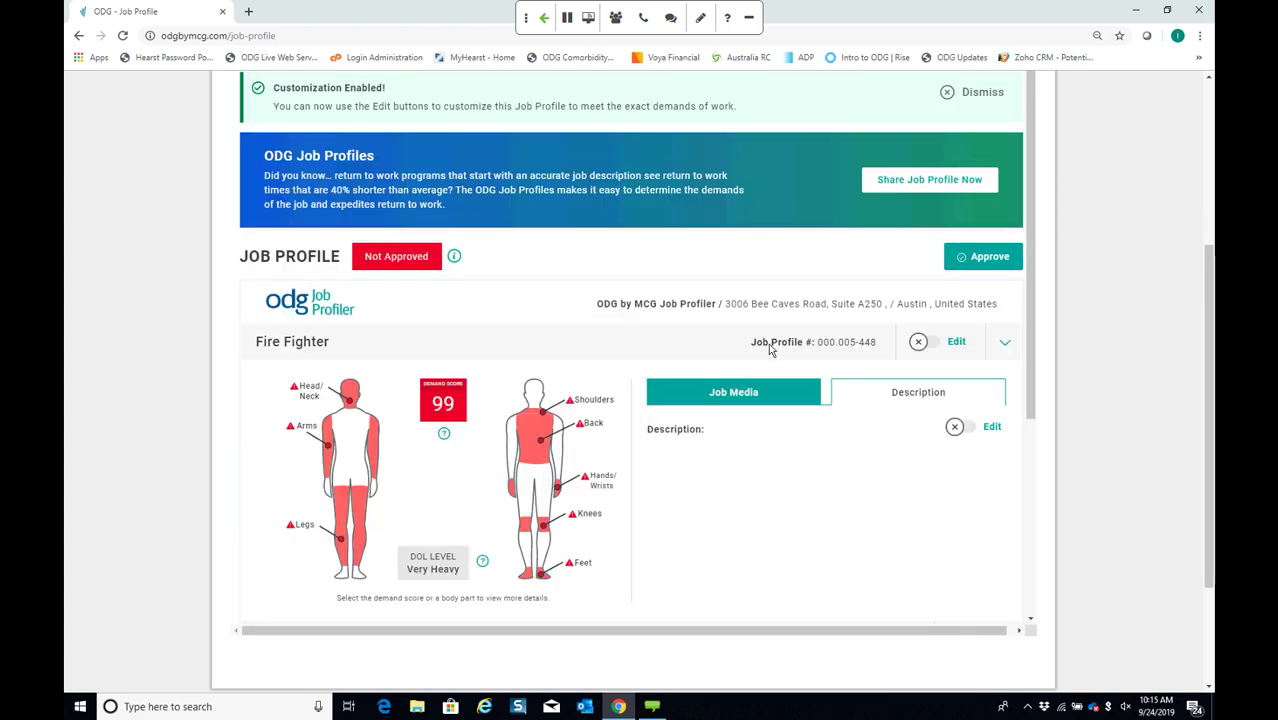
pyautogui.scroll(-3, 810, 348)
pyautogui.scroll(-1, 810, 348)
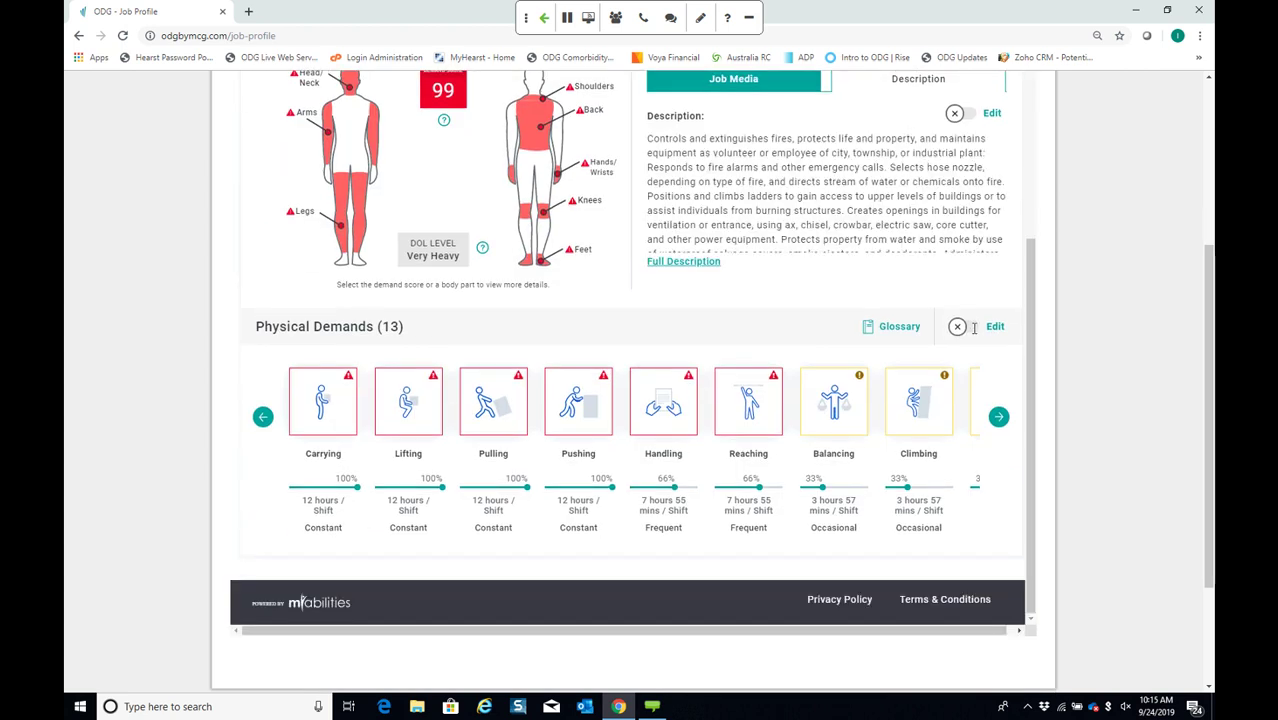
pyautogui.click(973, 327)
pyautogui.scroll(-3, 791, 457)
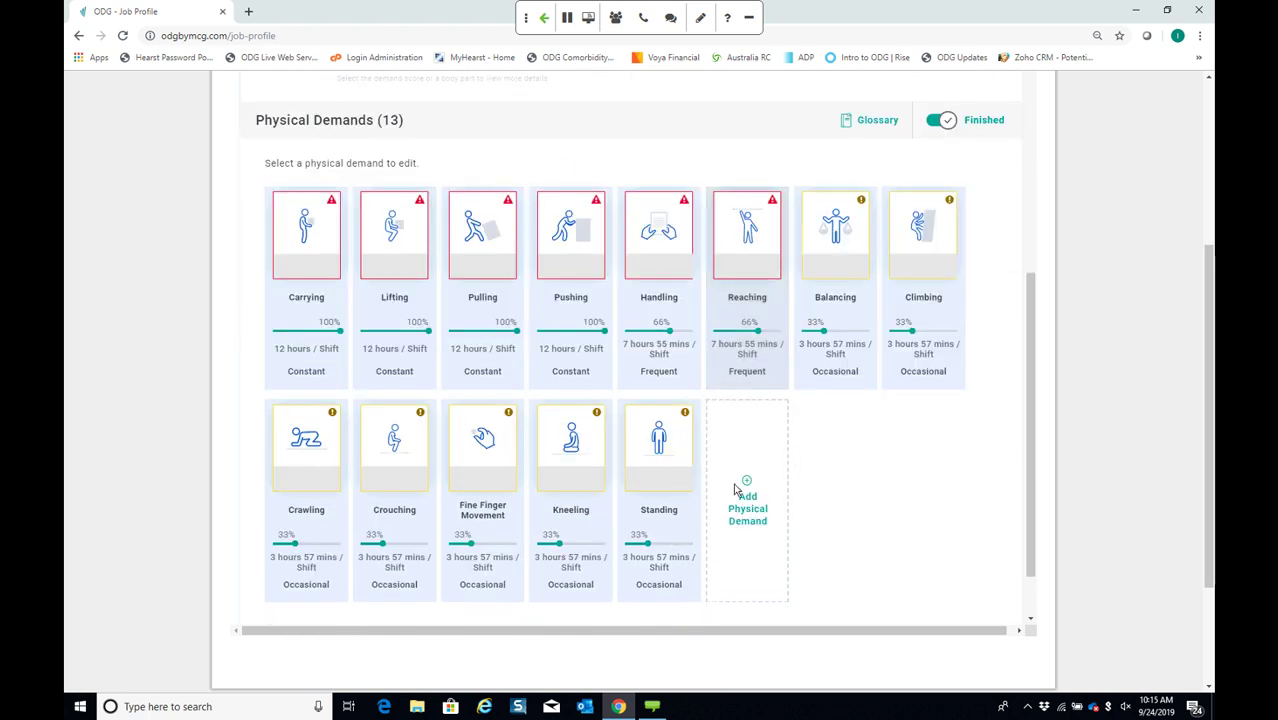
pyautogui.click(744, 488)
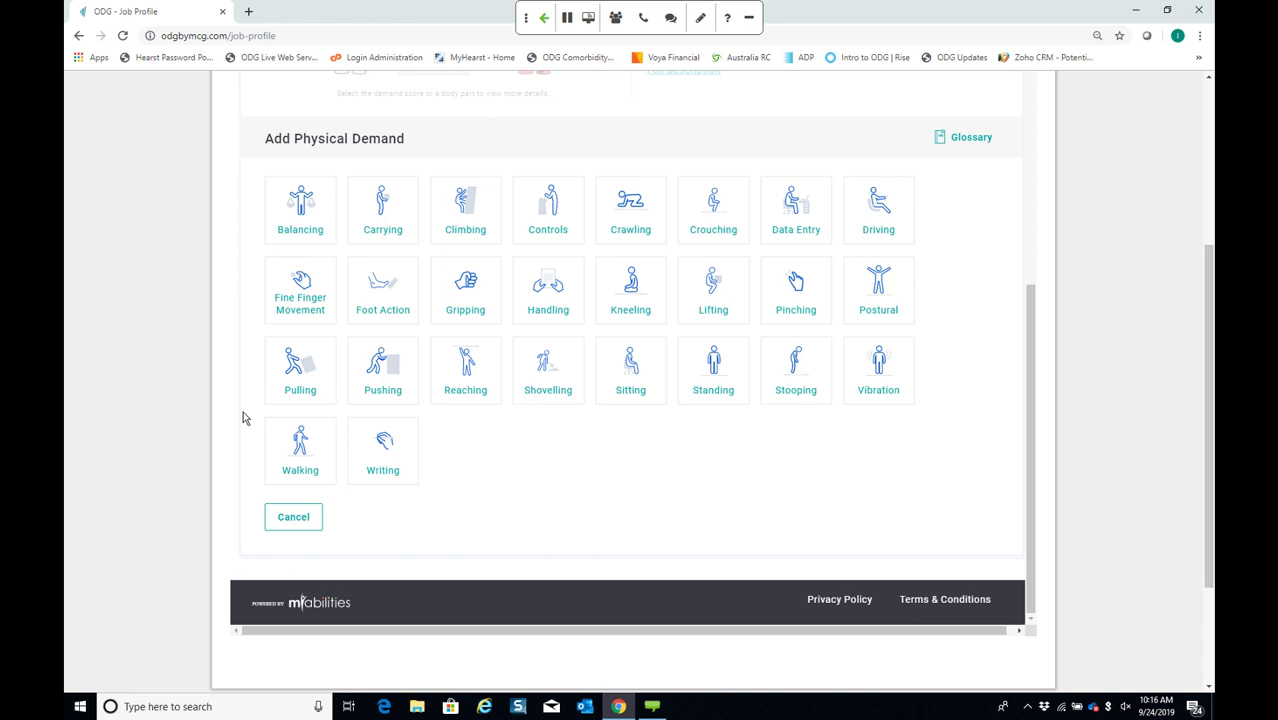
pyautogui.click(405, 211)
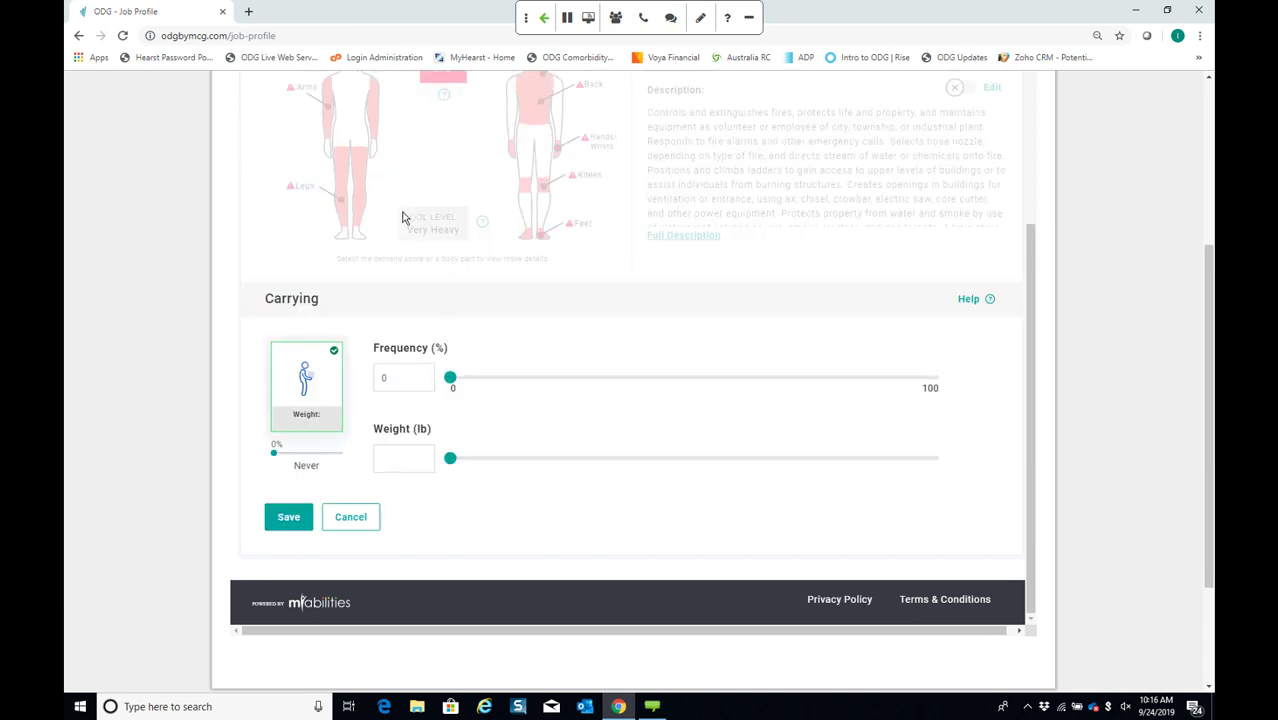
pyautogui.click(814, 378)
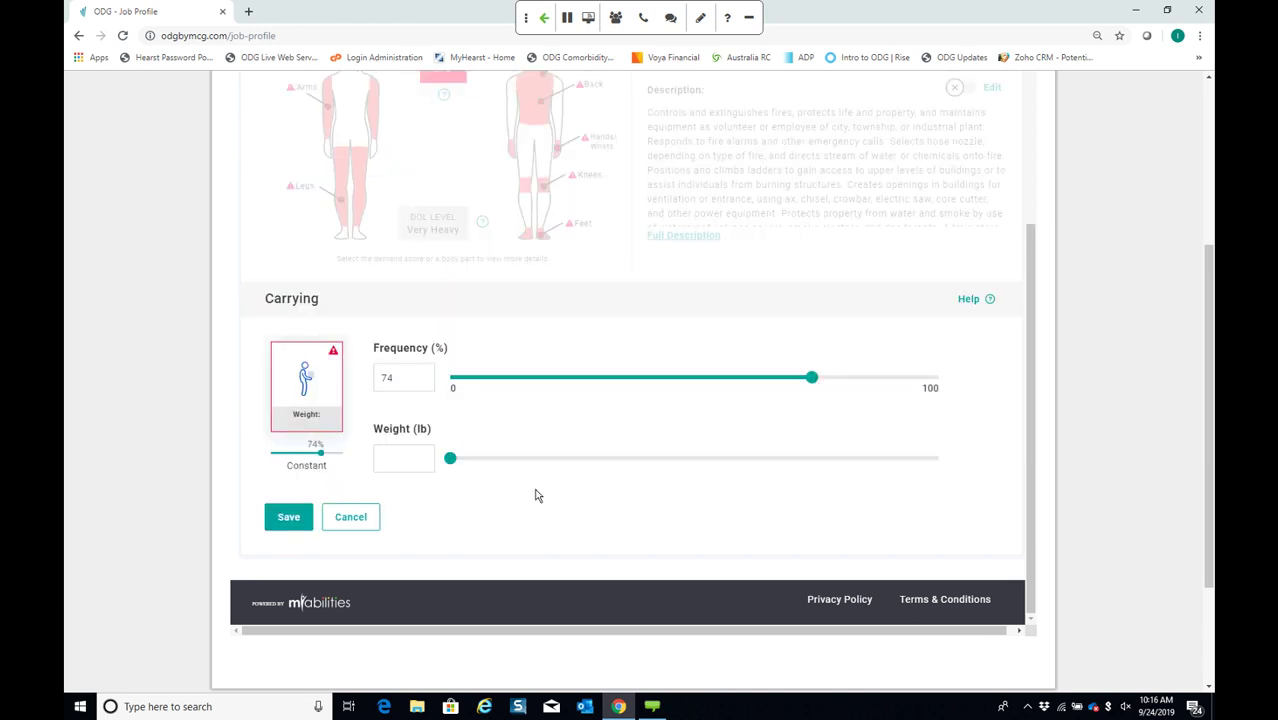
pyautogui.click(401, 459)
pyautogui.write('10')
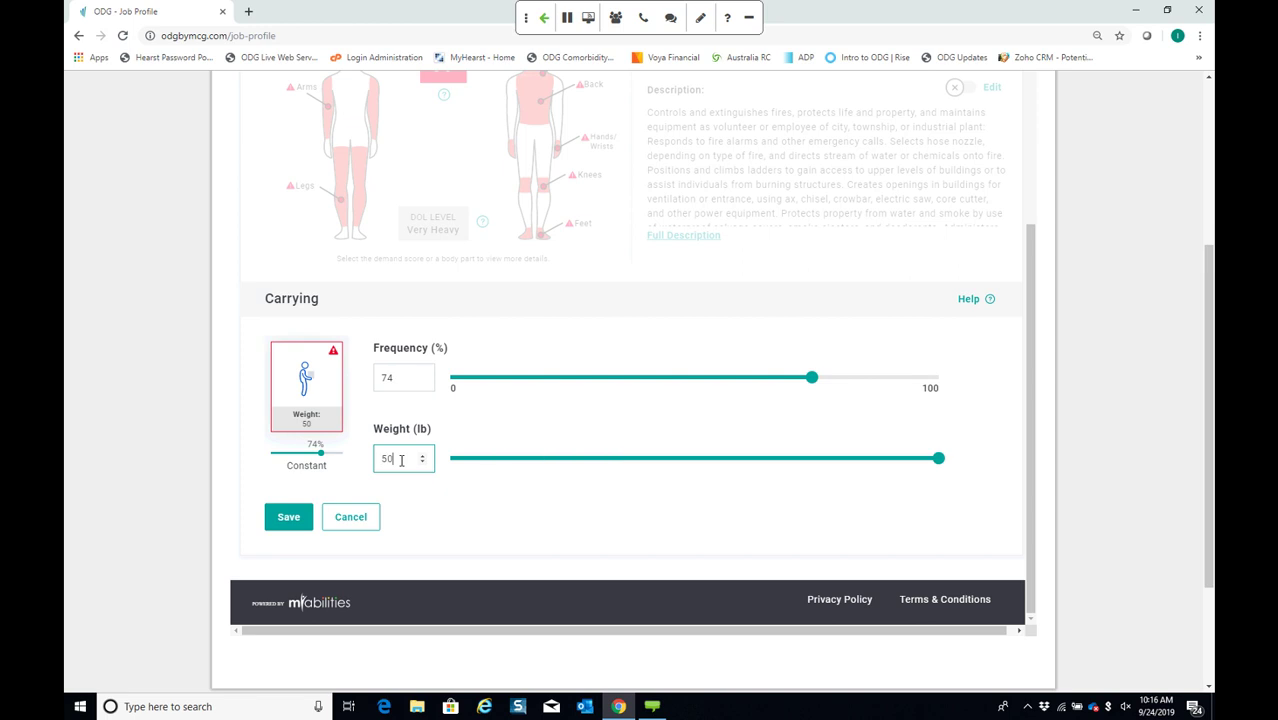
pyautogui.click(288, 517)
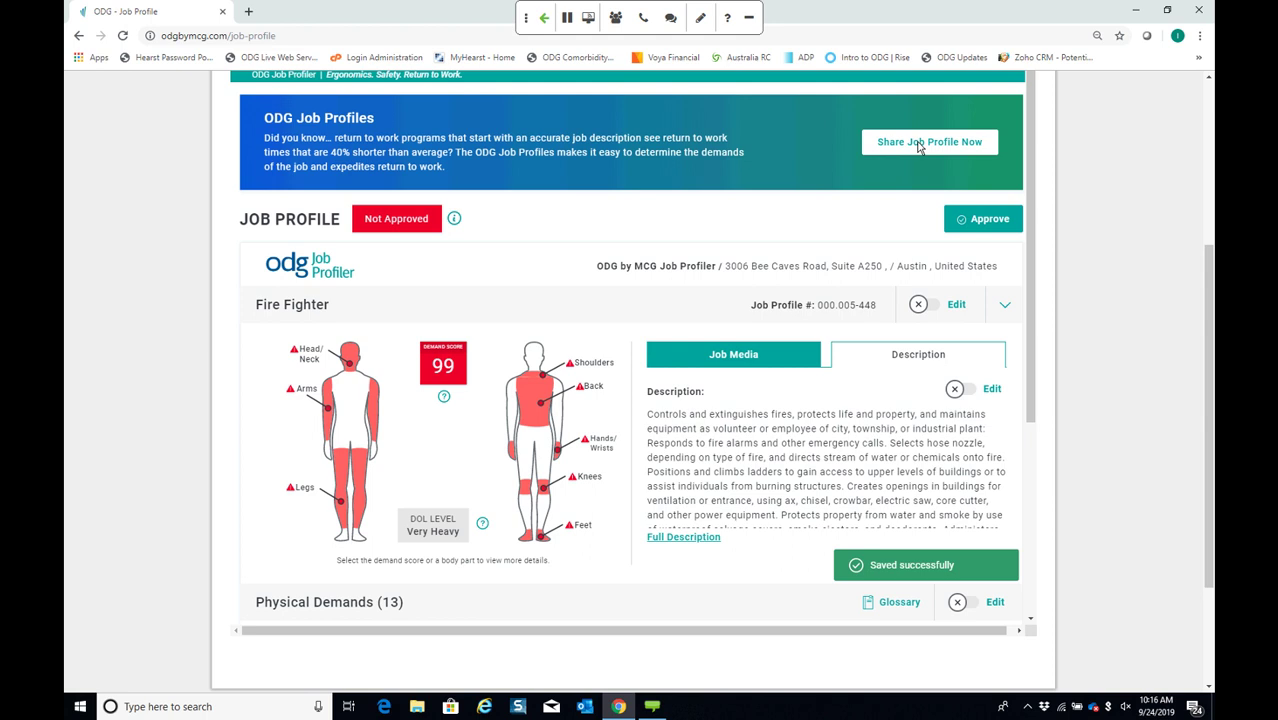
# Start sharing the job profile with the saved sender details, review the recipient fields and message, and close the form without sending
pyautogui.click(929, 142)
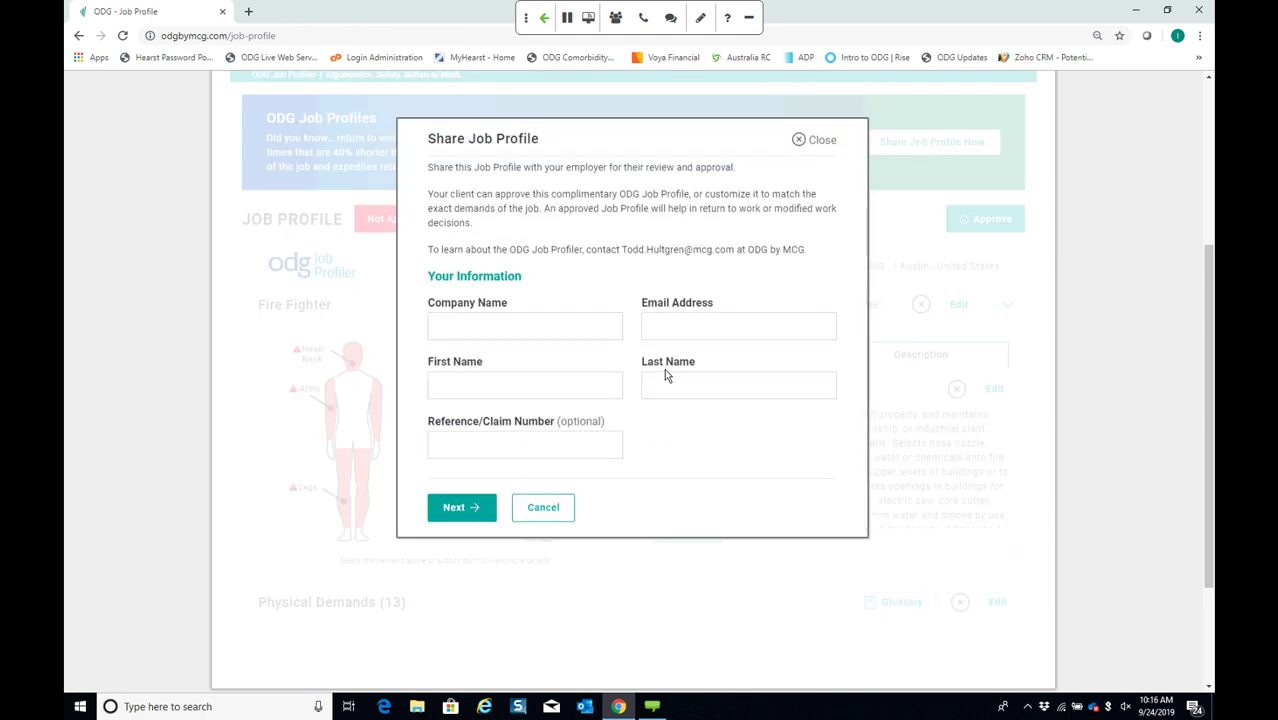
pyautogui.click(457, 327)
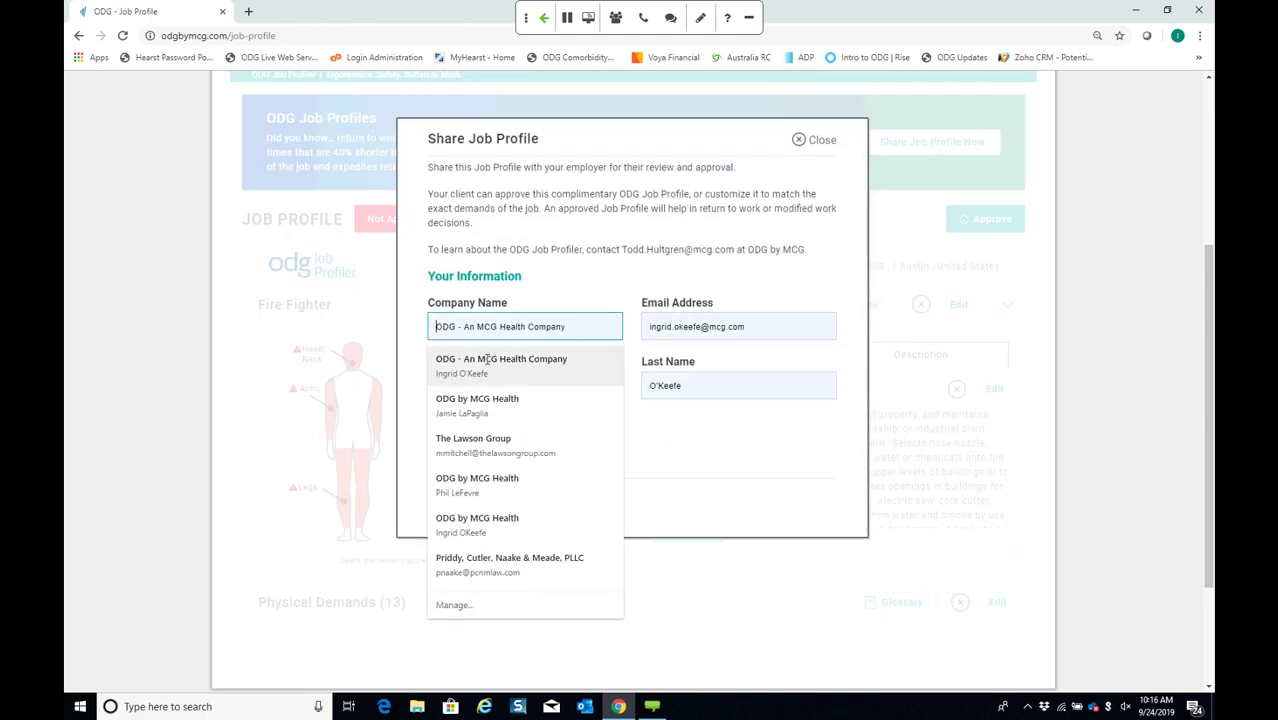
pyautogui.click(488, 360)
pyautogui.click(470, 507)
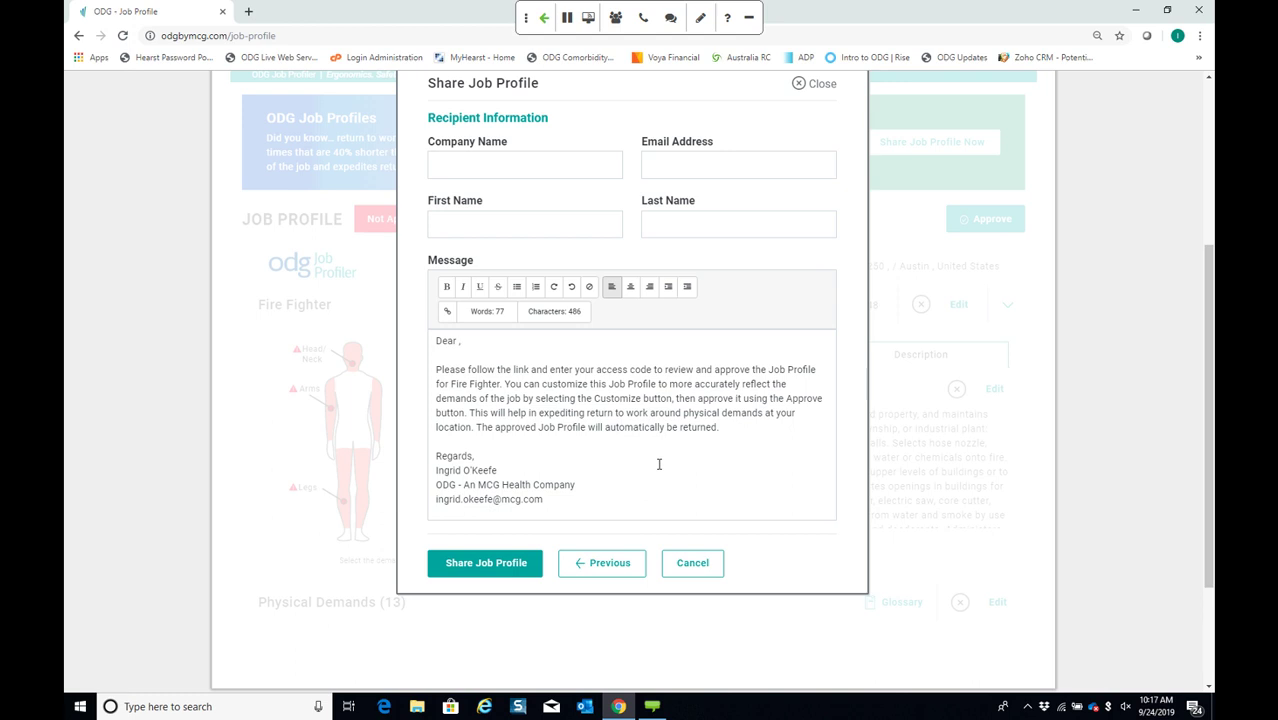
pyautogui.click(812, 84)
# Return to the duration results and check the Average, Best Practice and RTW Prescription days on the timeline
pyautogui.scroll(2, 803, 250)
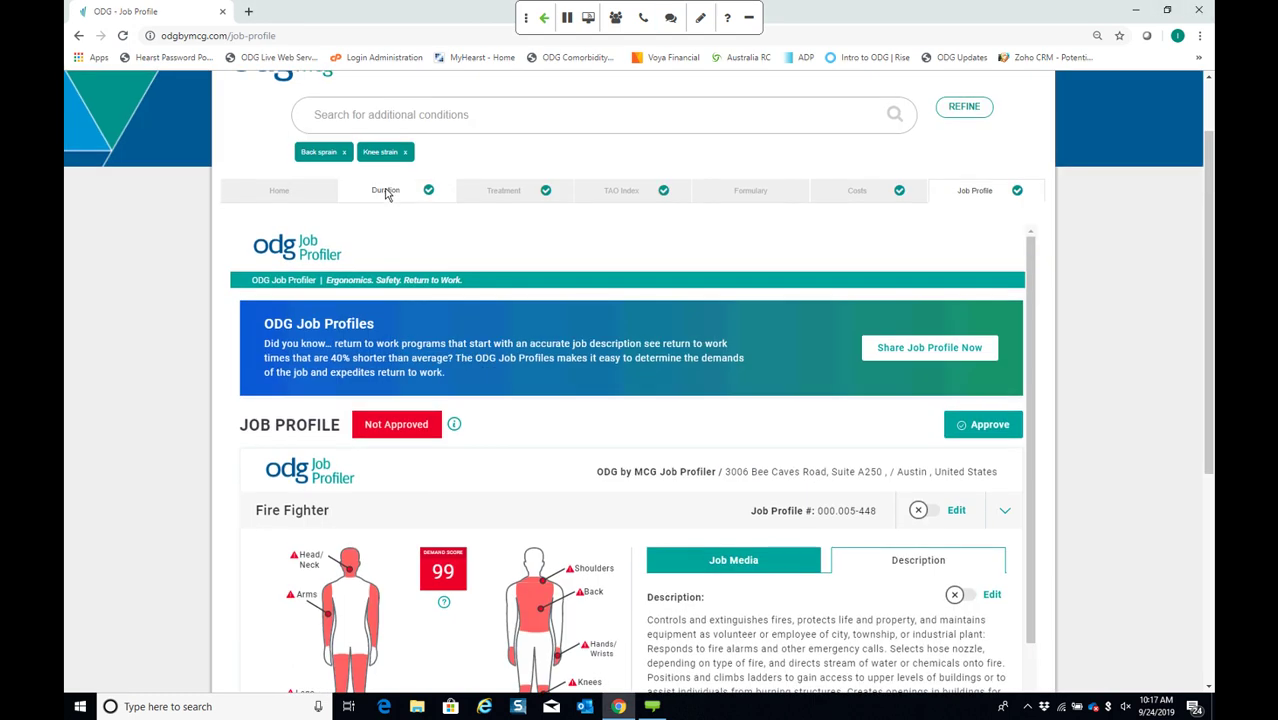
pyautogui.click(387, 192)
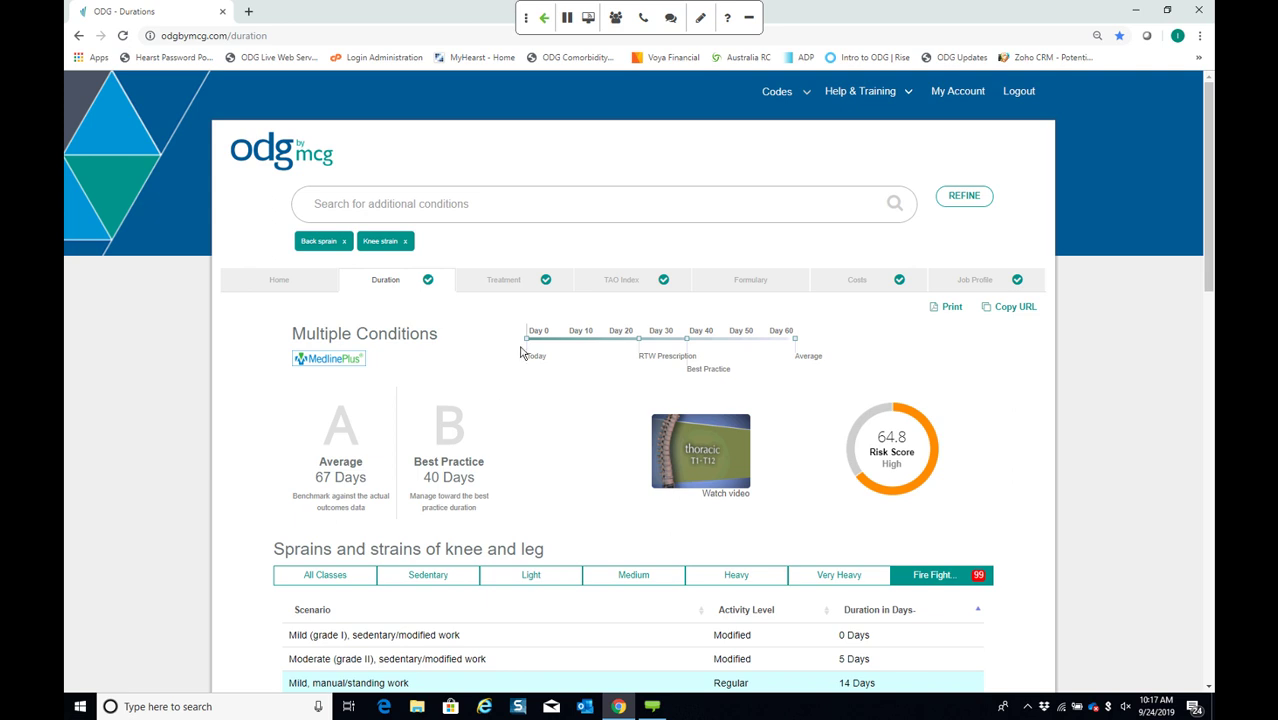
pyautogui.moveTo(530, 350)
pyautogui.moveTo(817, 364)
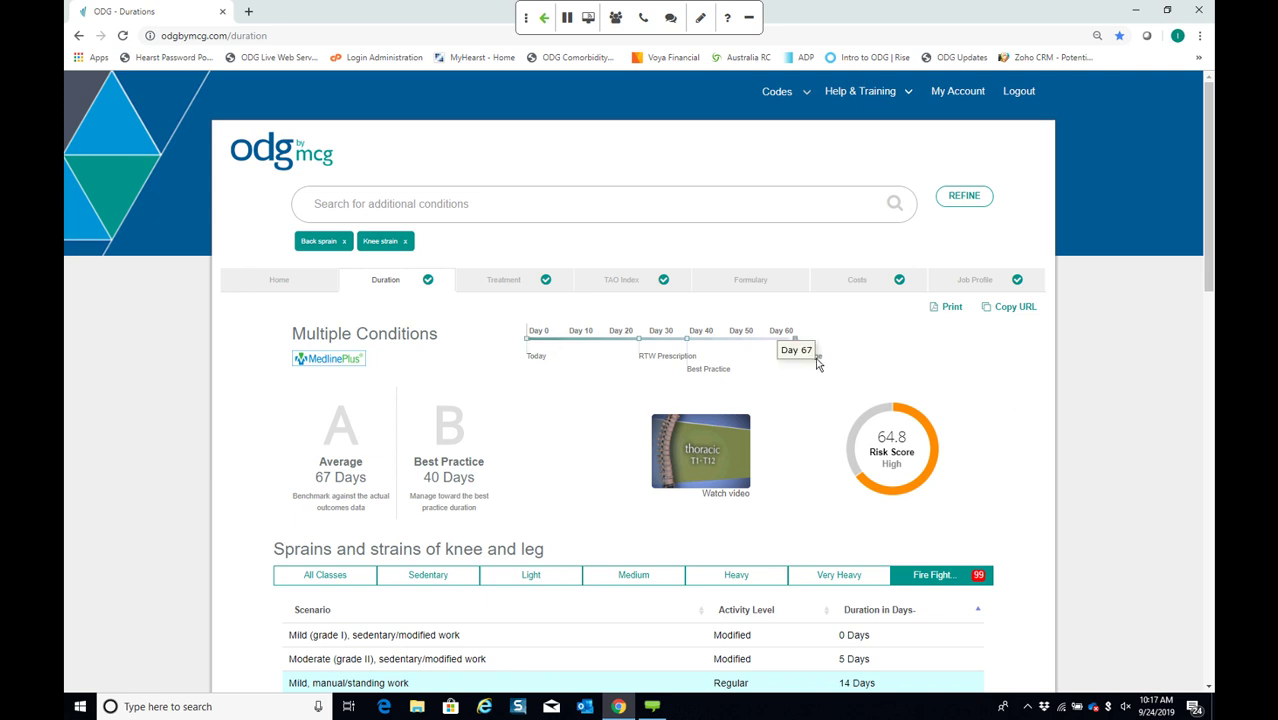
pyautogui.moveTo(692, 373)
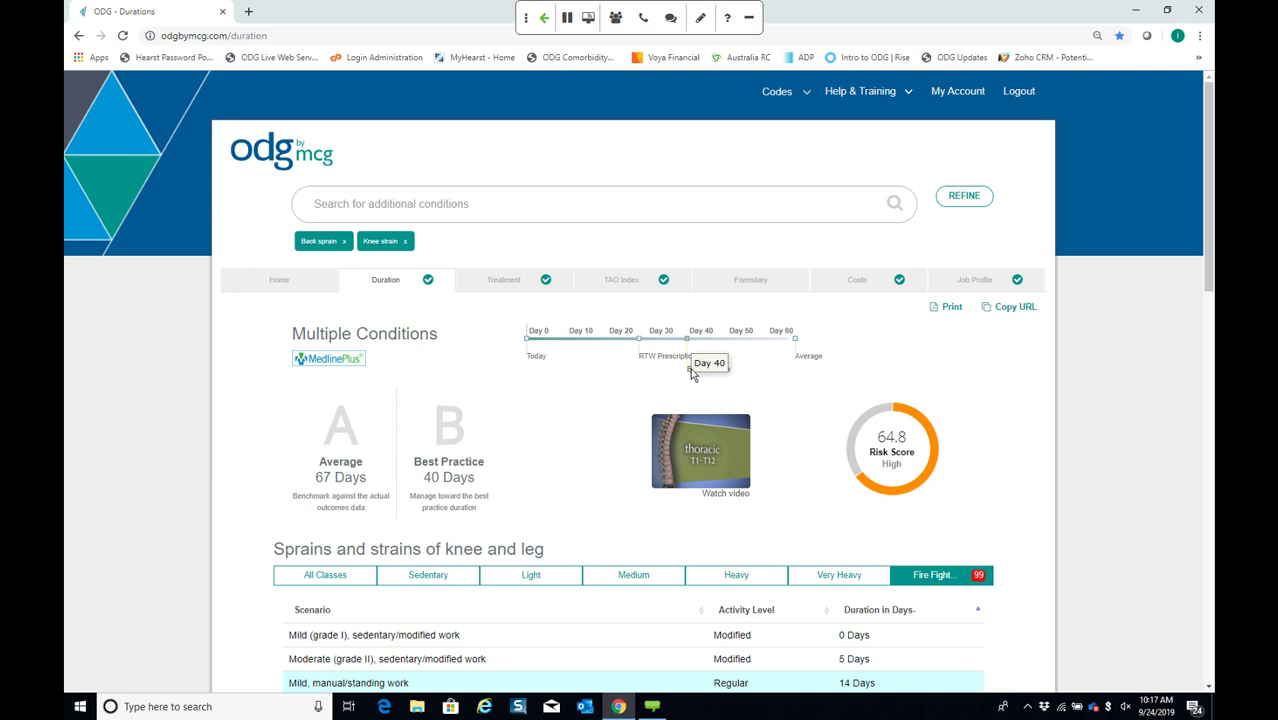
pyautogui.moveTo(650, 362)
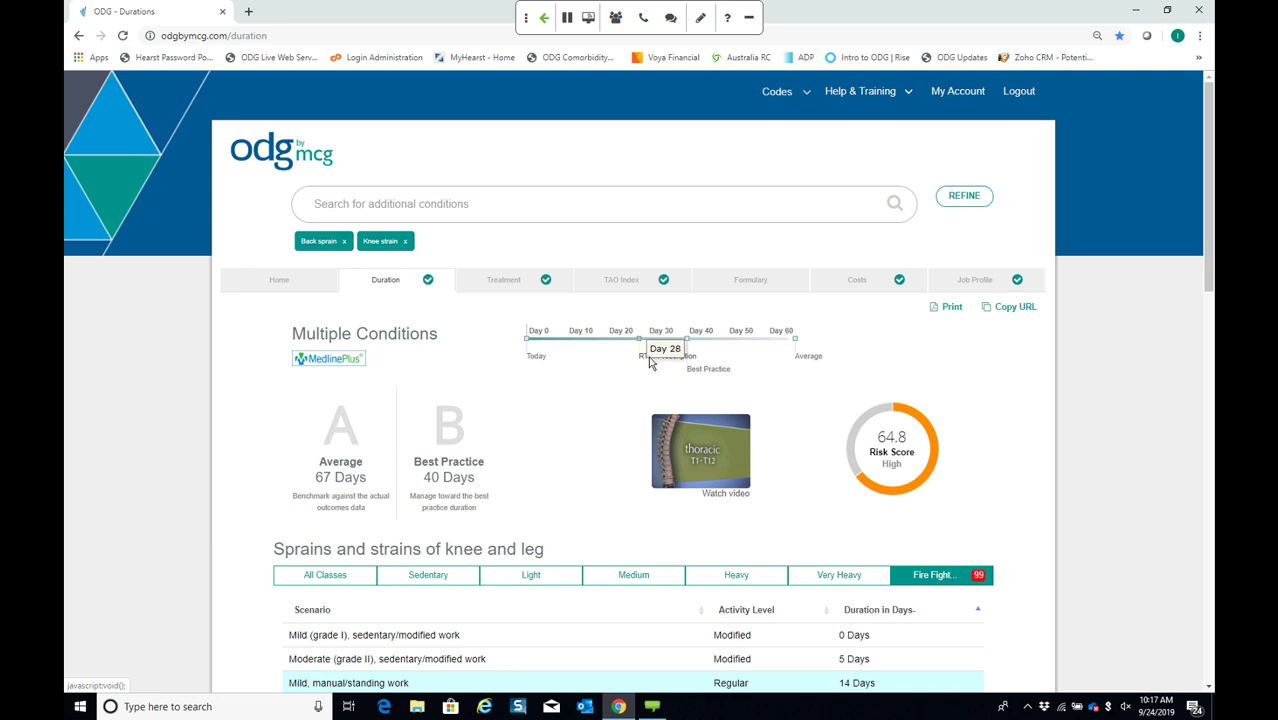
# Open the printable RTW Prescription form and include the diagnosis on it
pyautogui.click(936, 312)
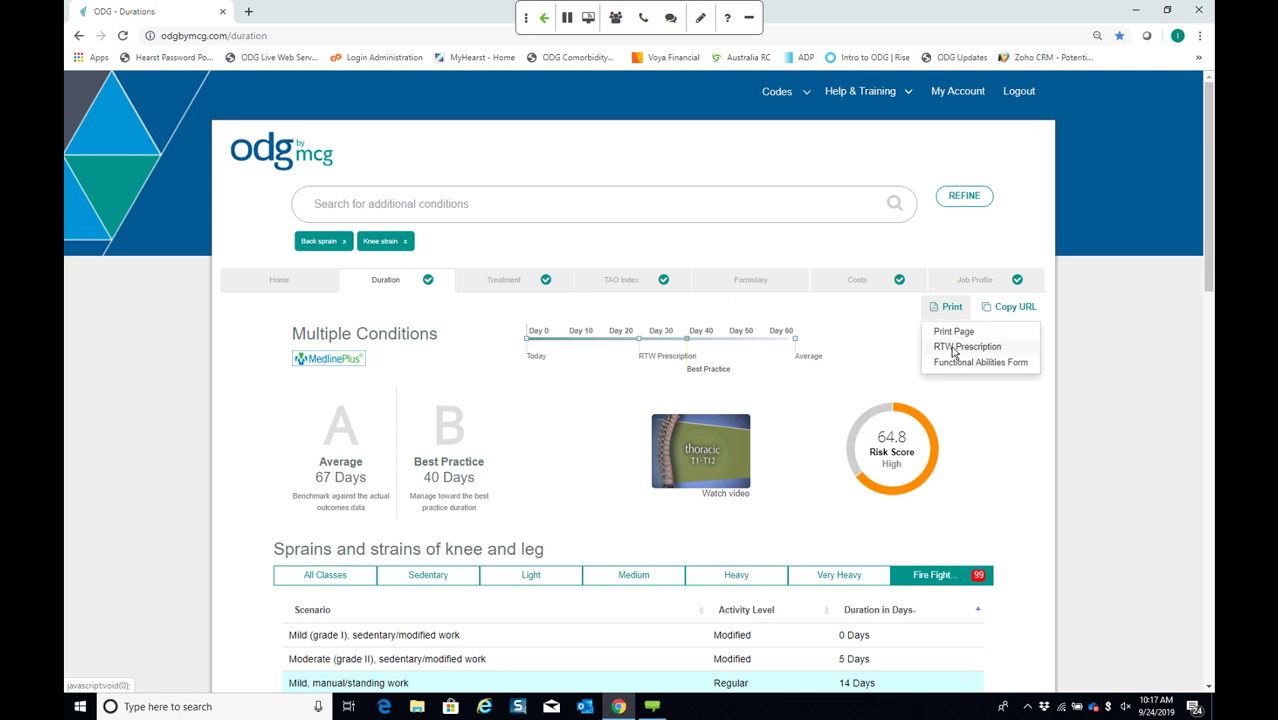
pyautogui.click(953, 347)
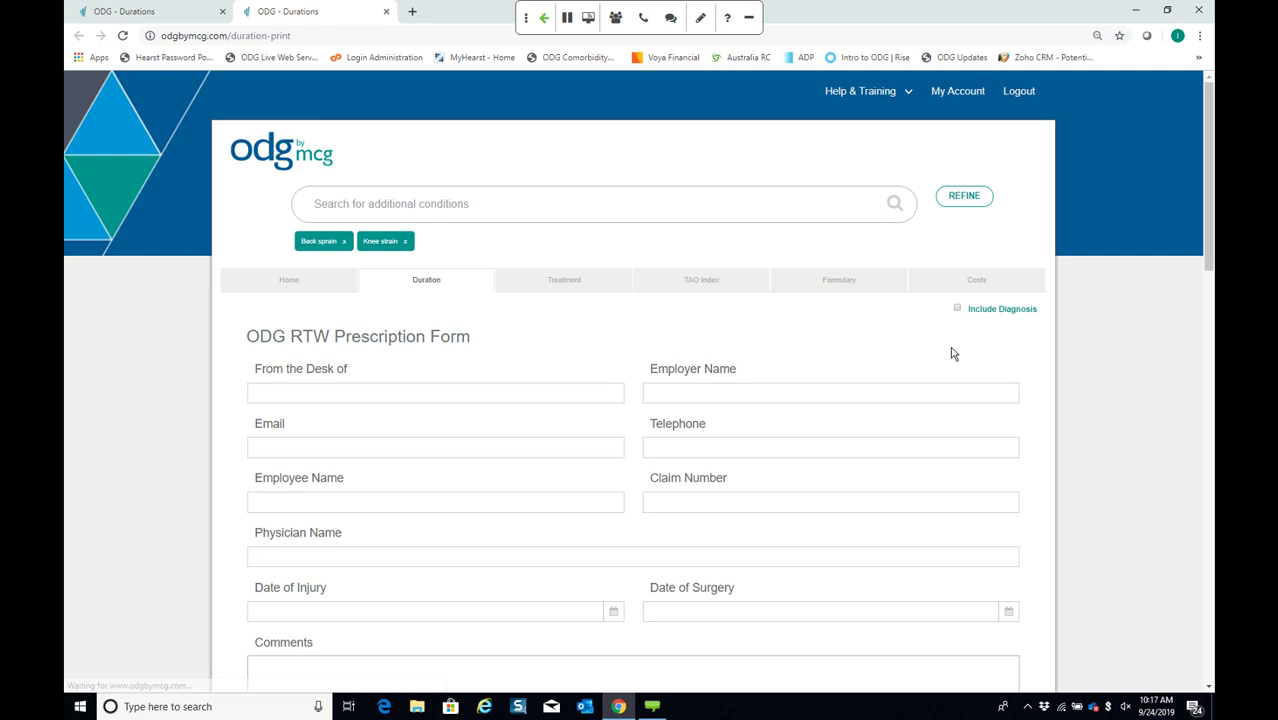
pyautogui.click(957, 309)
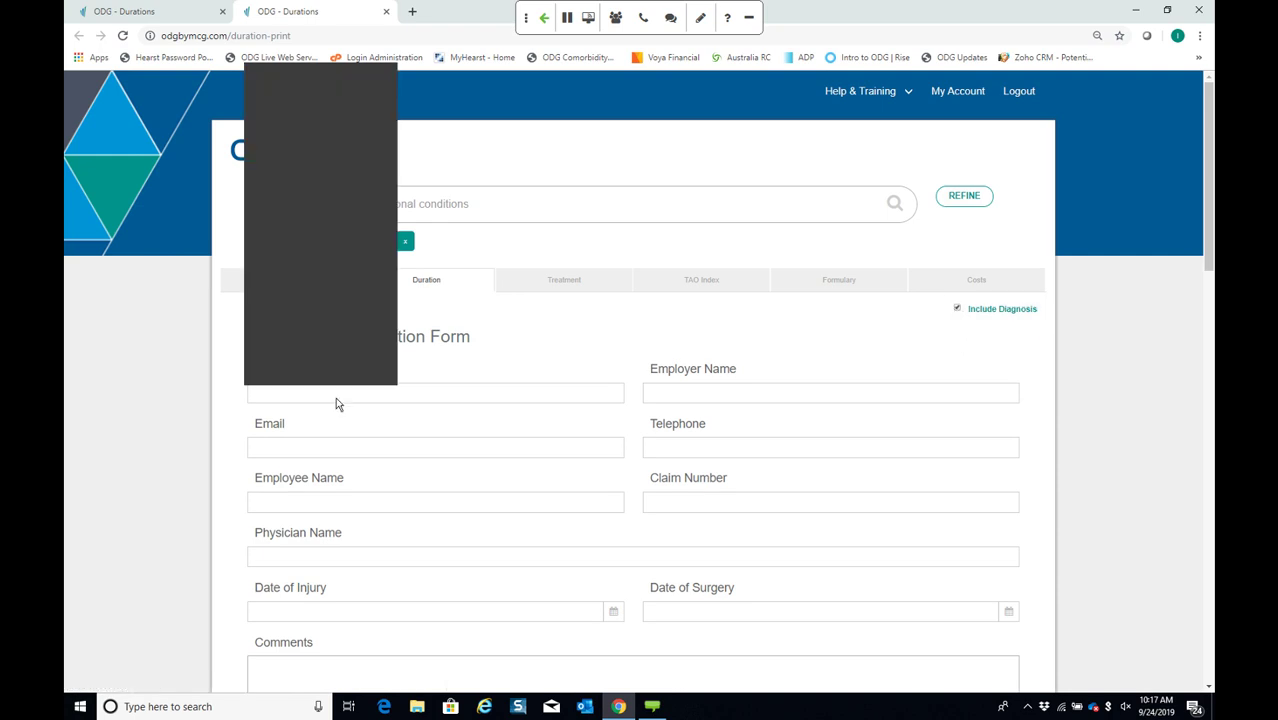
# Fill in the sender's name, e-mail and telephone from the saved contact details and set the employer name to ABC
pyautogui.click(333, 84)
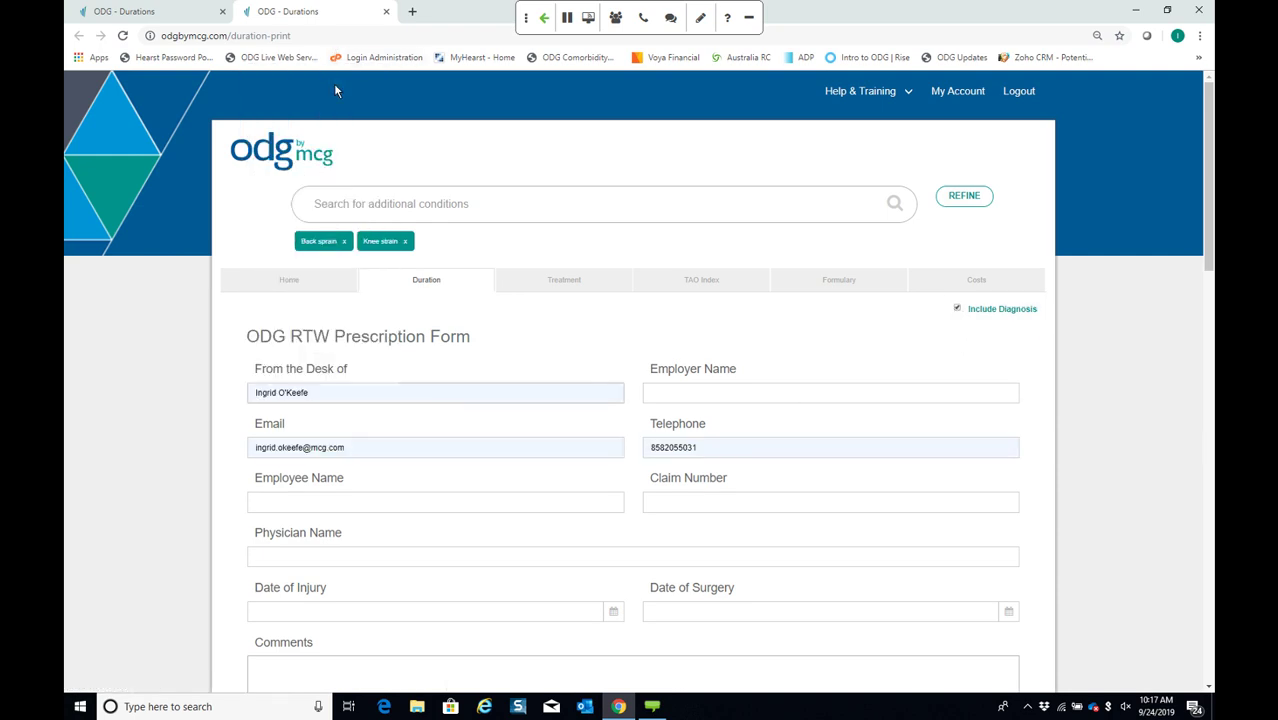
pyautogui.click(797, 392)
pyautogui.click(699, 421)
pyautogui.scroll(-2, 369, 371)
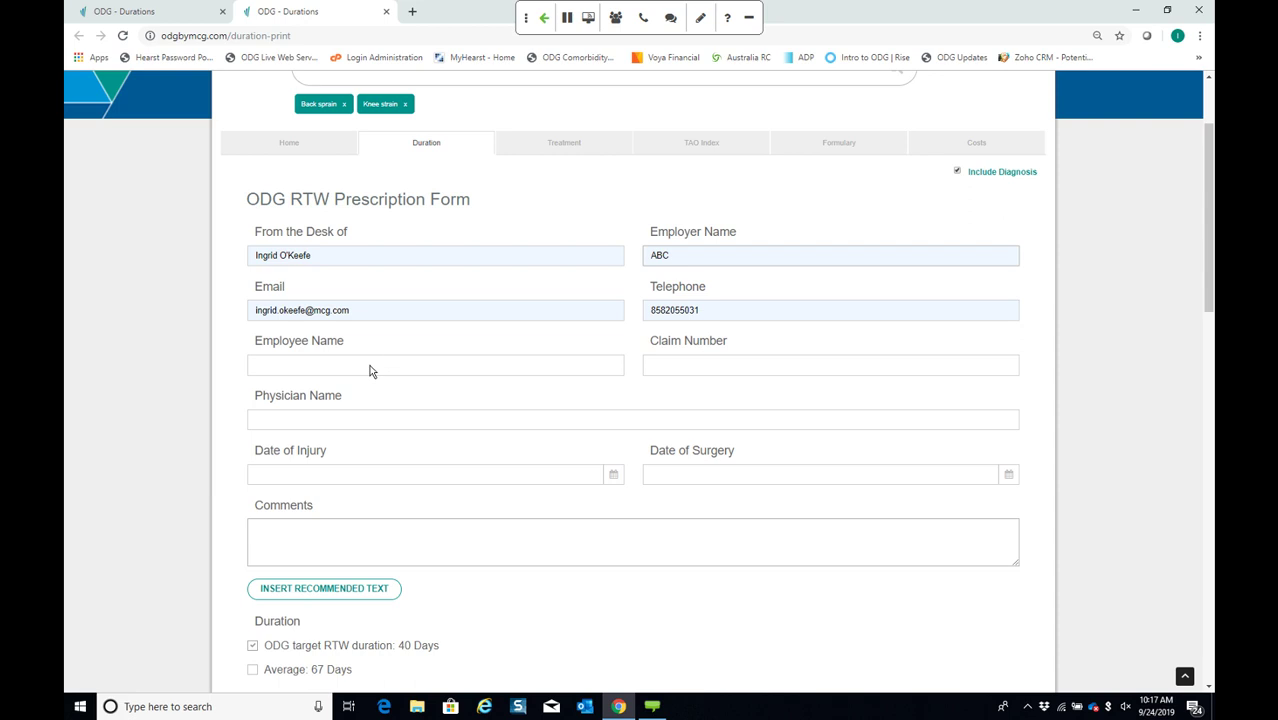
# Fill in the employee name, claim number and physician name on the RTW Prescription form
pyautogui.click(369, 371)
pyautogui.click(290, 391)
pyautogui.click(653, 366)
pyautogui.write('123')
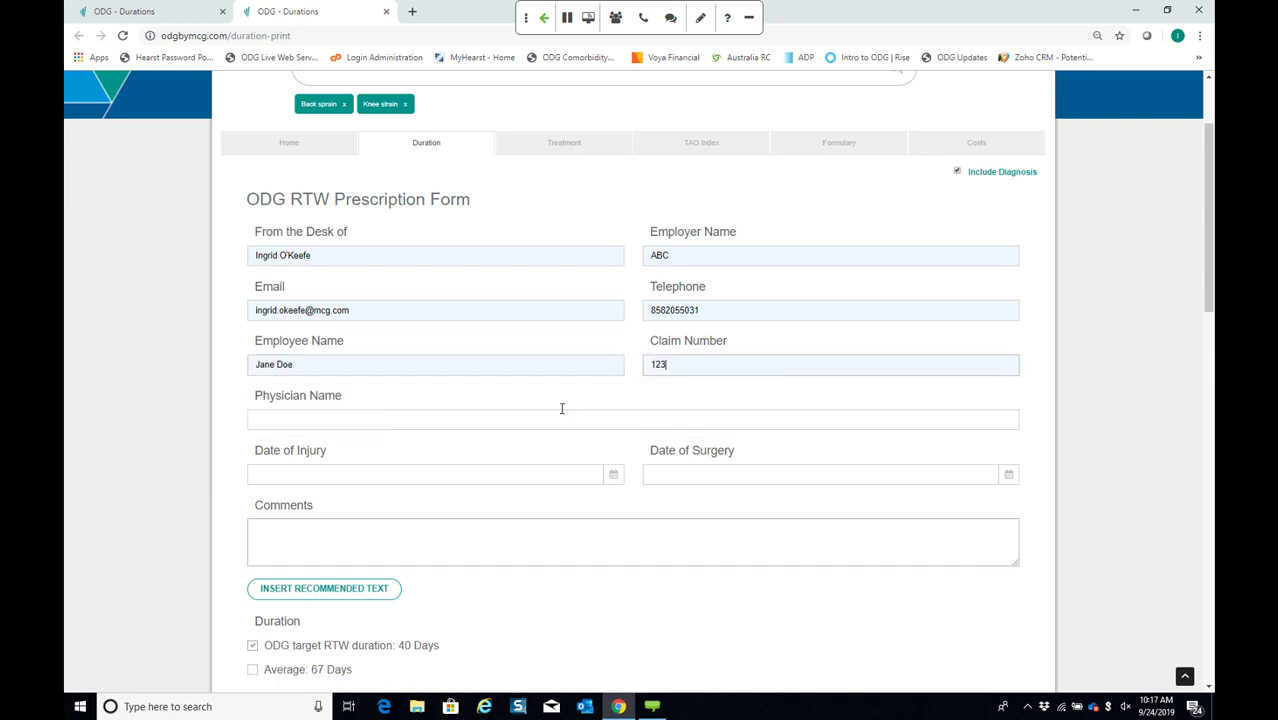
pyautogui.click(336, 419)
pyautogui.click(312, 447)
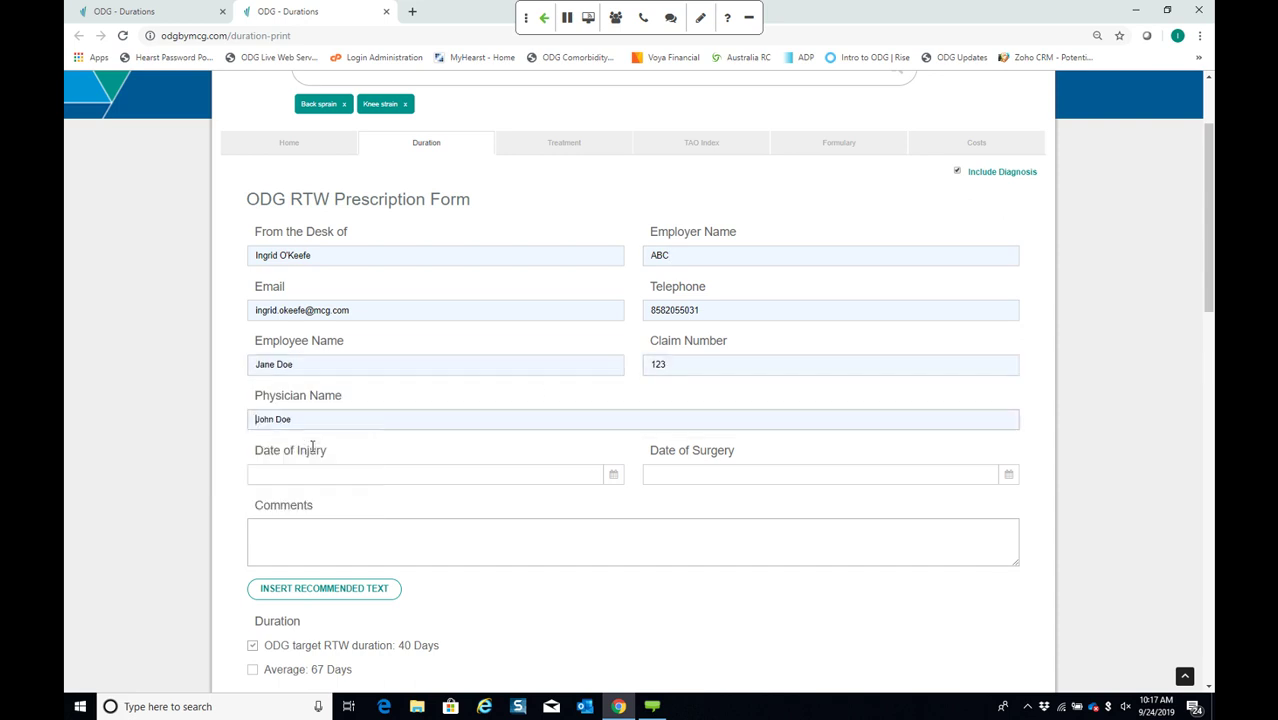
# Set the date of injury to 09/24/2019 and insert the recommended text into the comments
pyautogui.scroll(-2, 300, 430)
pyautogui.click(614, 339)
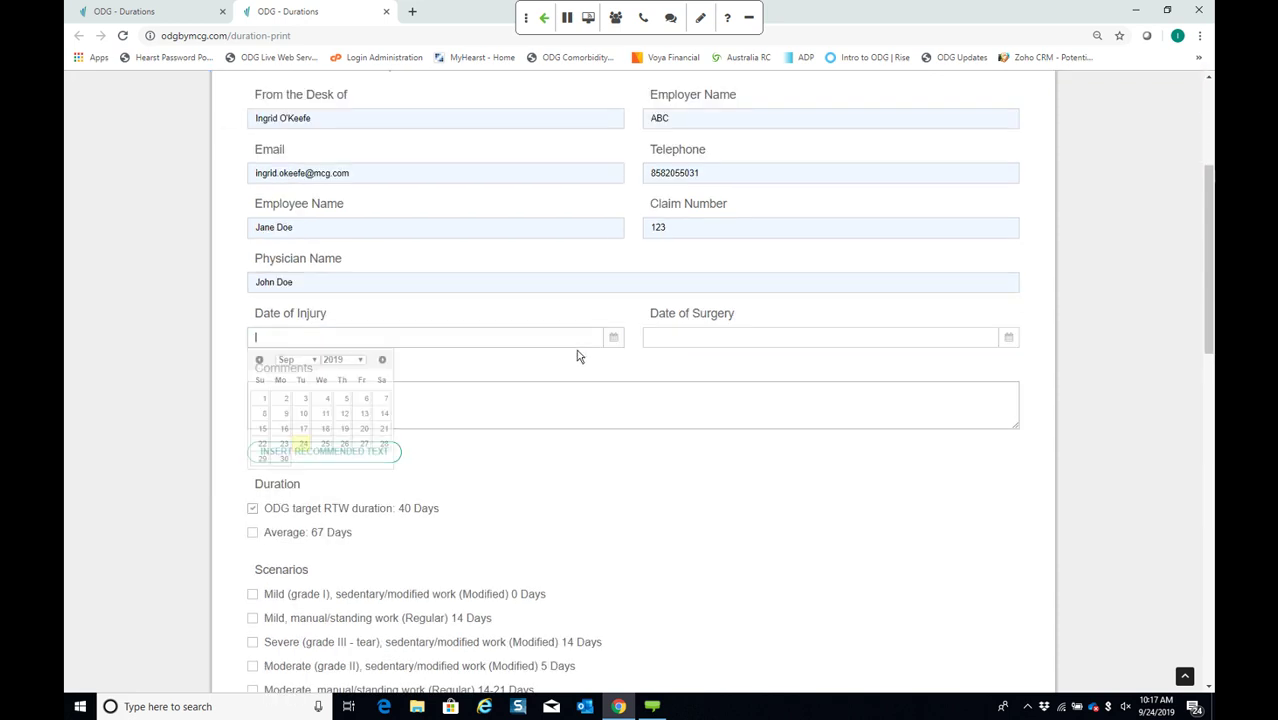
pyautogui.click(303, 443)
pyautogui.click(315, 452)
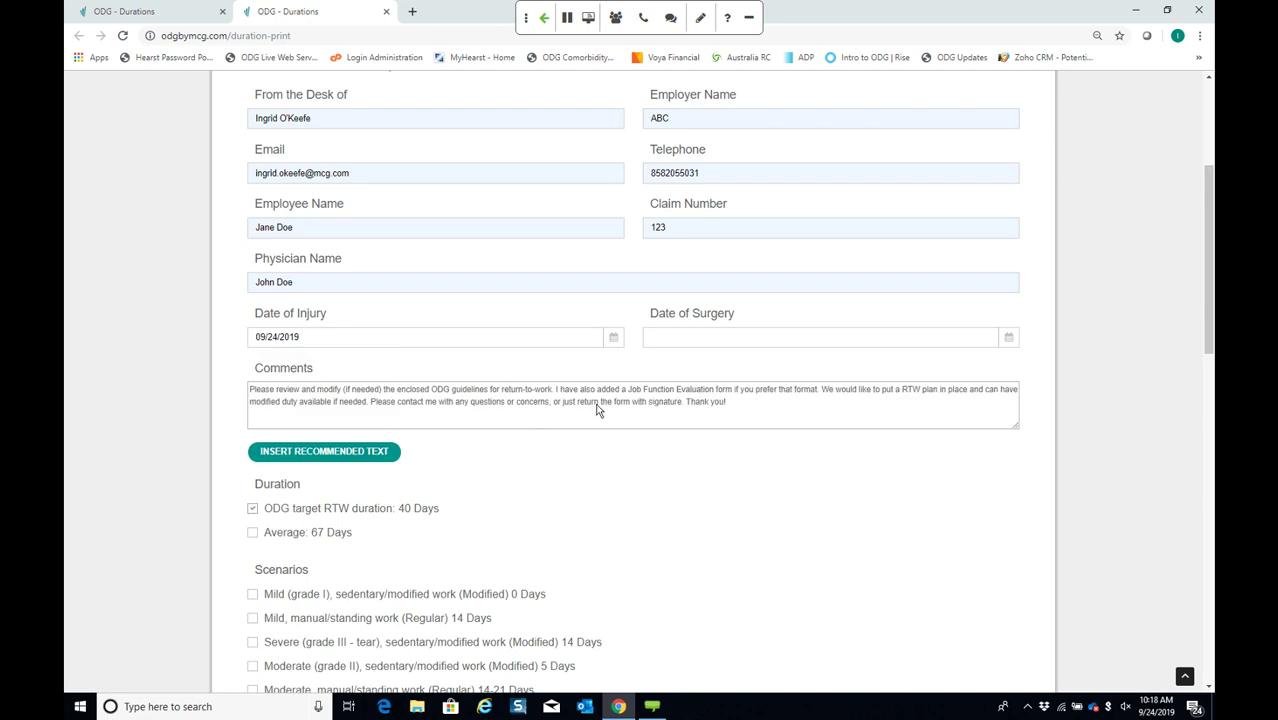
pyautogui.click(752, 403)
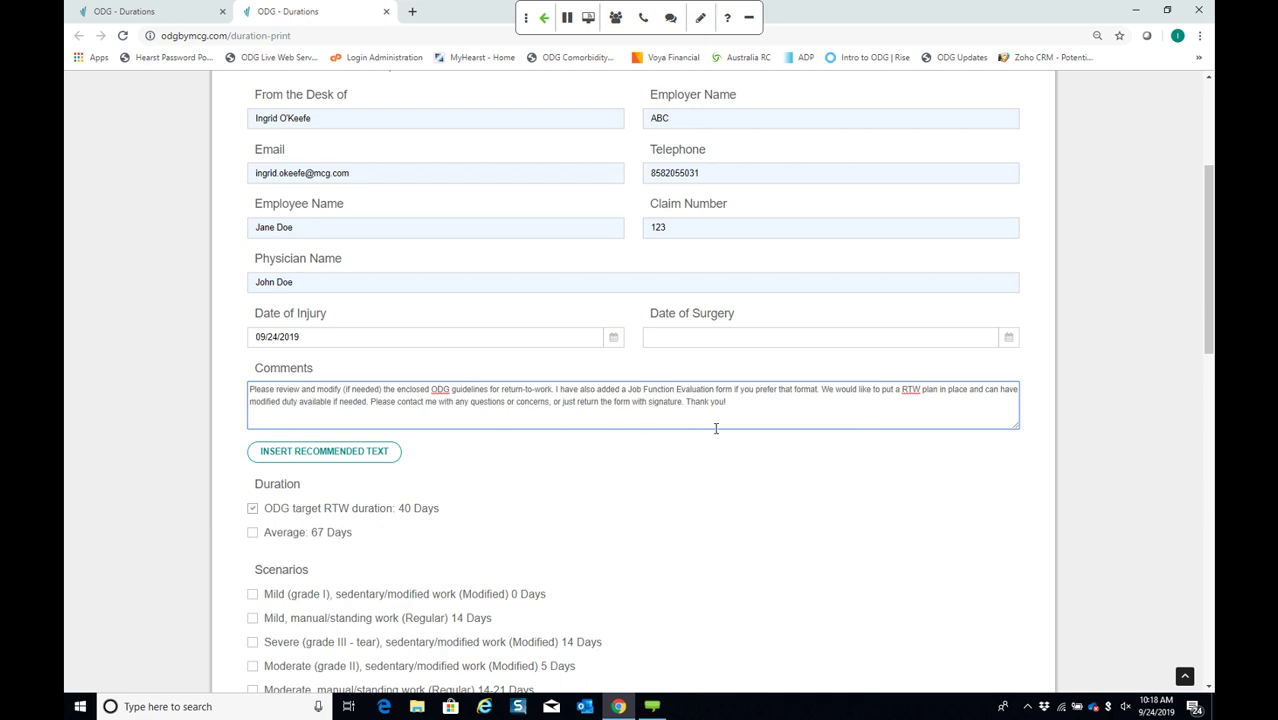
# Keep the ODG target RTW duration selected and add both Modified activity restrictions to the adjustable modifications text
pyautogui.scroll(-2, 715, 428)
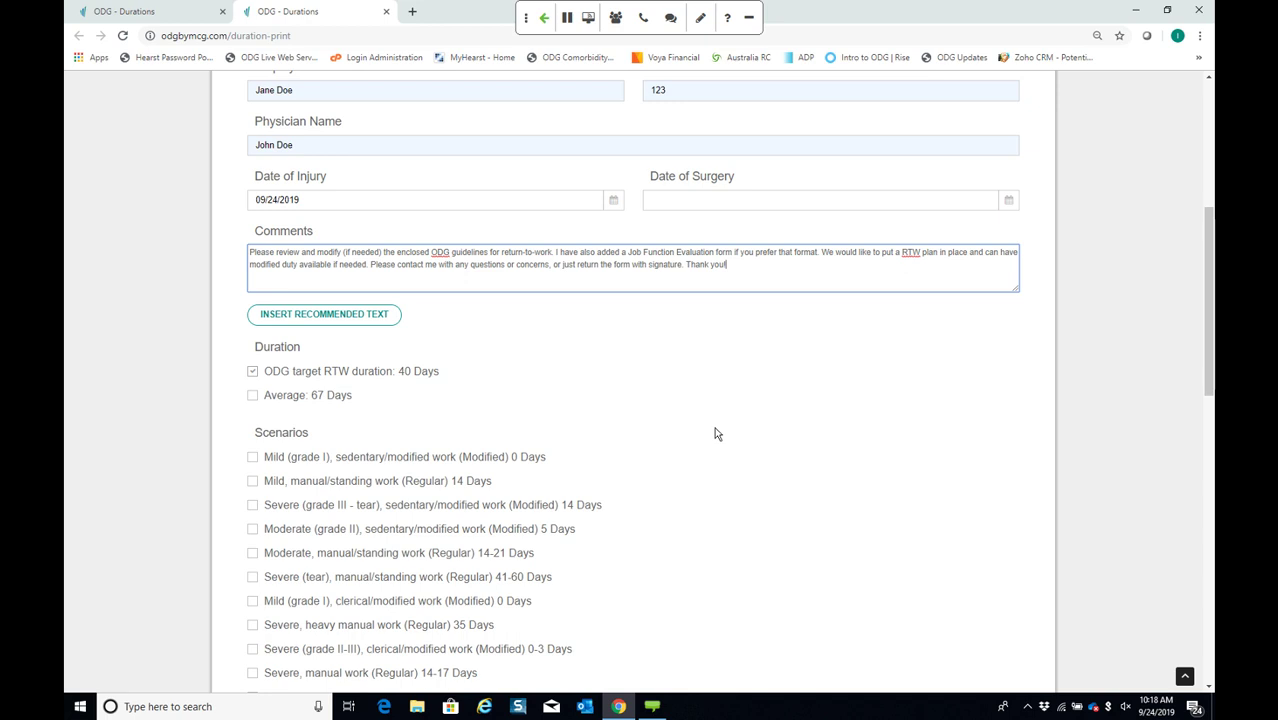
pyautogui.scroll(-1, 690, 433)
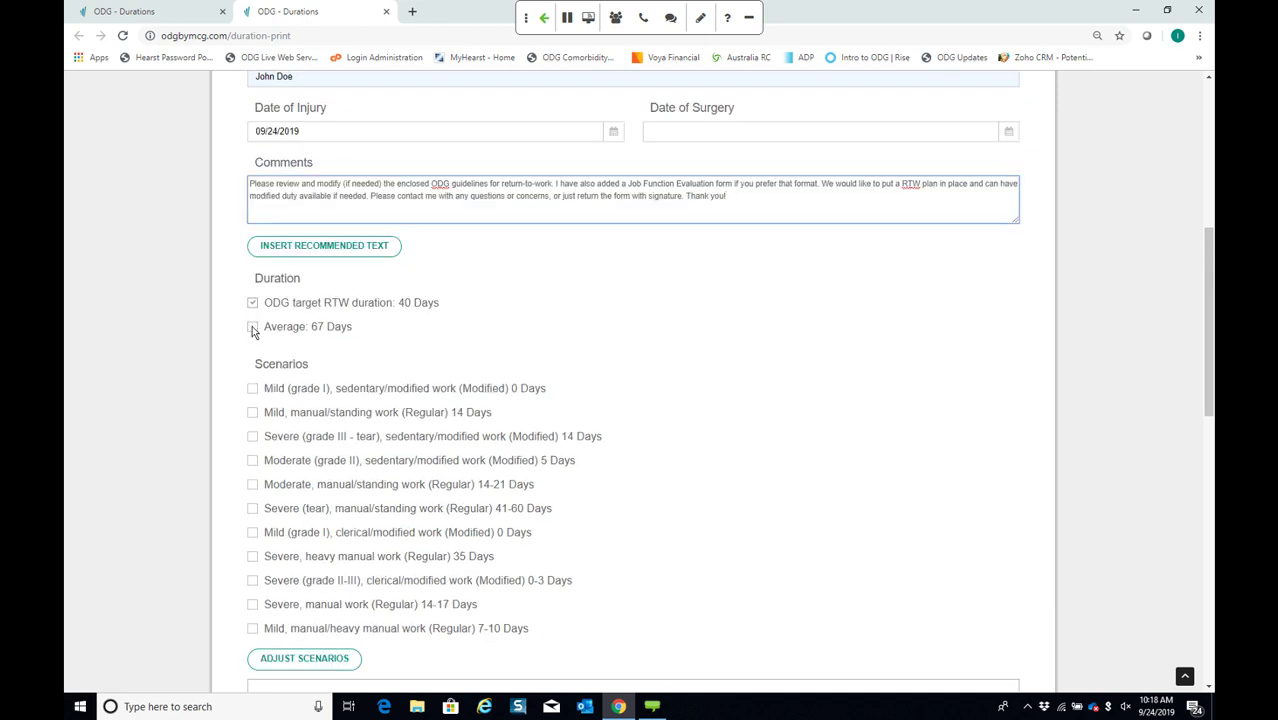
pyautogui.click(253, 306)
pyautogui.scroll(-3, 439, 366)
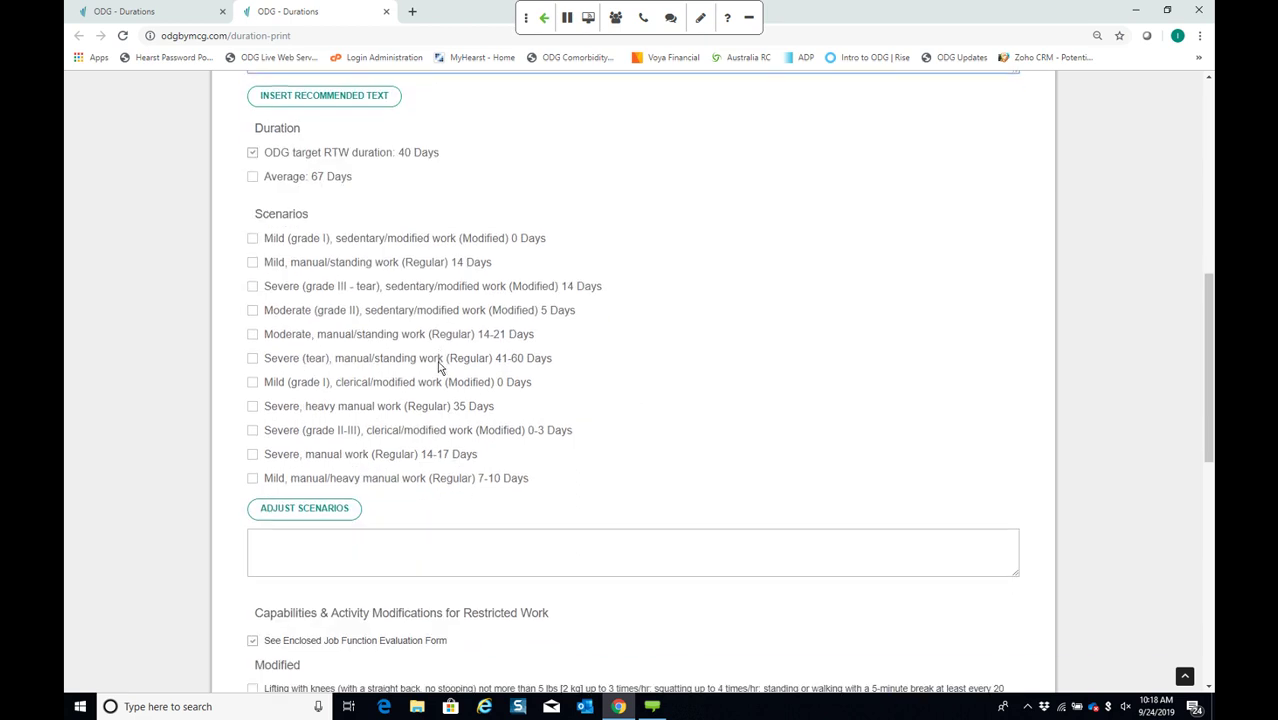
pyautogui.scroll(-5, 439, 366)
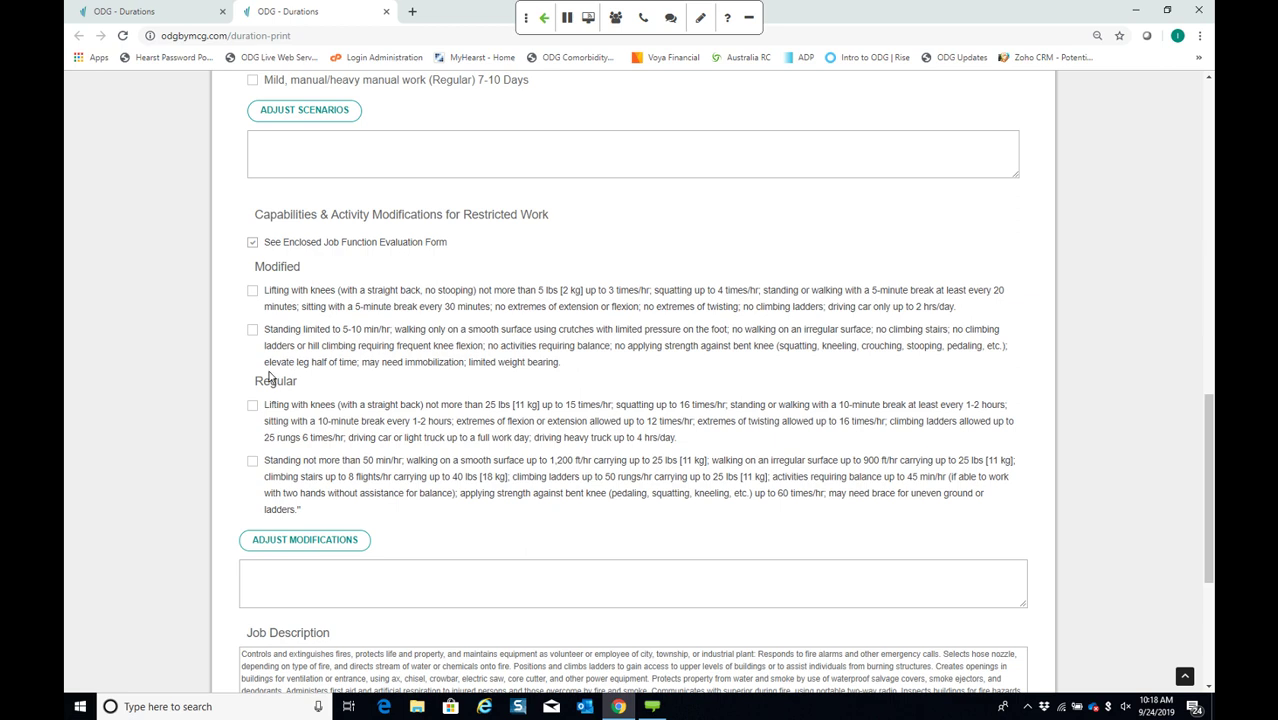
pyautogui.click(252, 291)
pyautogui.click(252, 332)
pyautogui.click(342, 539)
# Check the job description text and create the printable RTW Prescription document
pyautogui.scroll(-4, 674, 513)
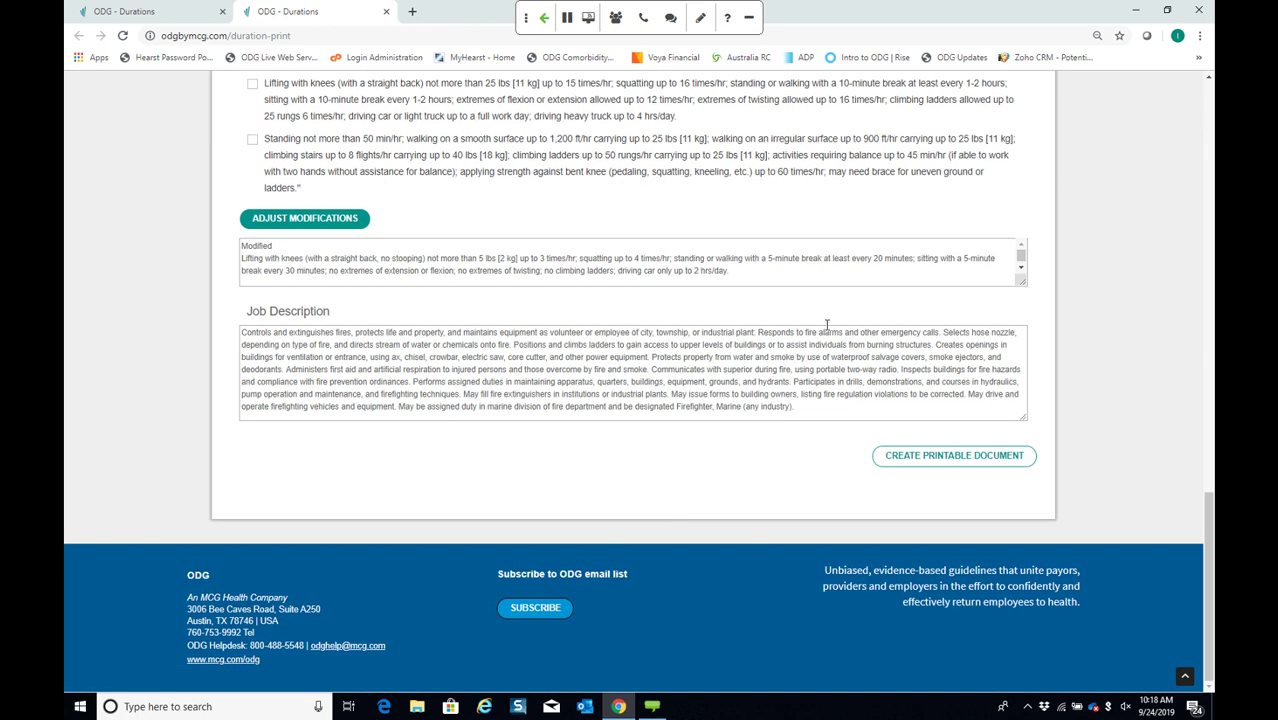
pyautogui.click(807, 408)
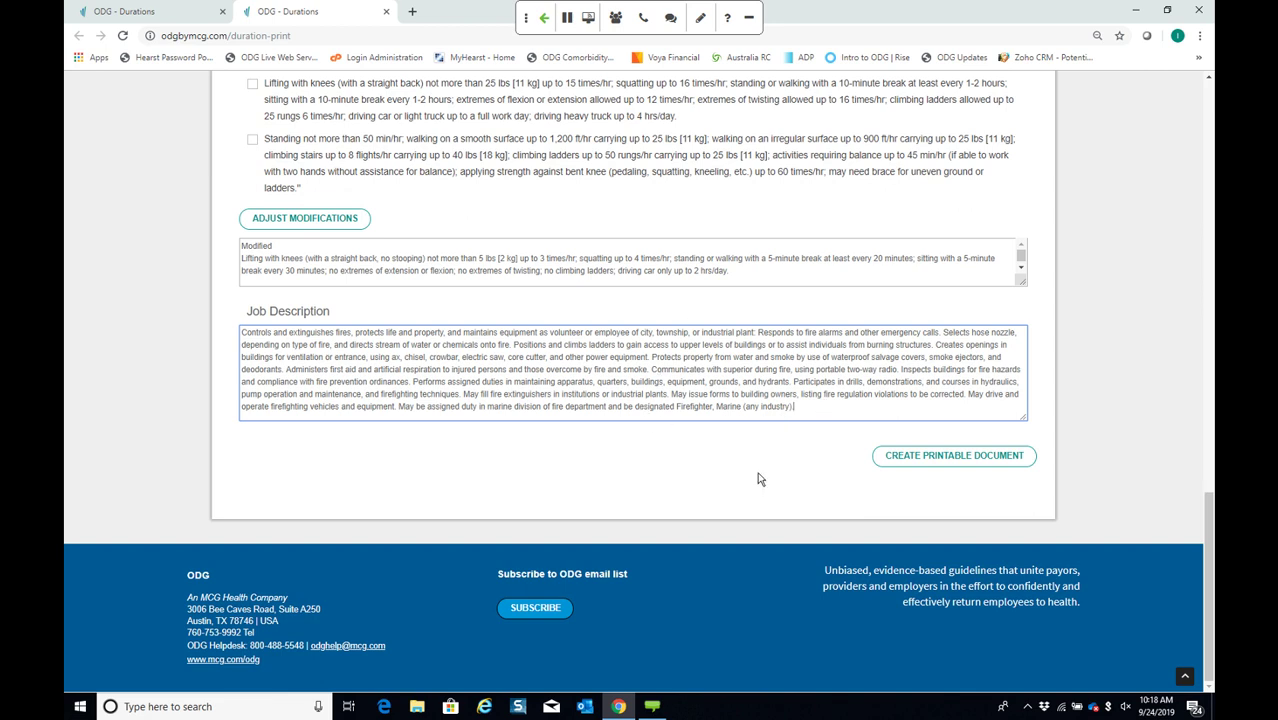
pyautogui.click(924, 461)
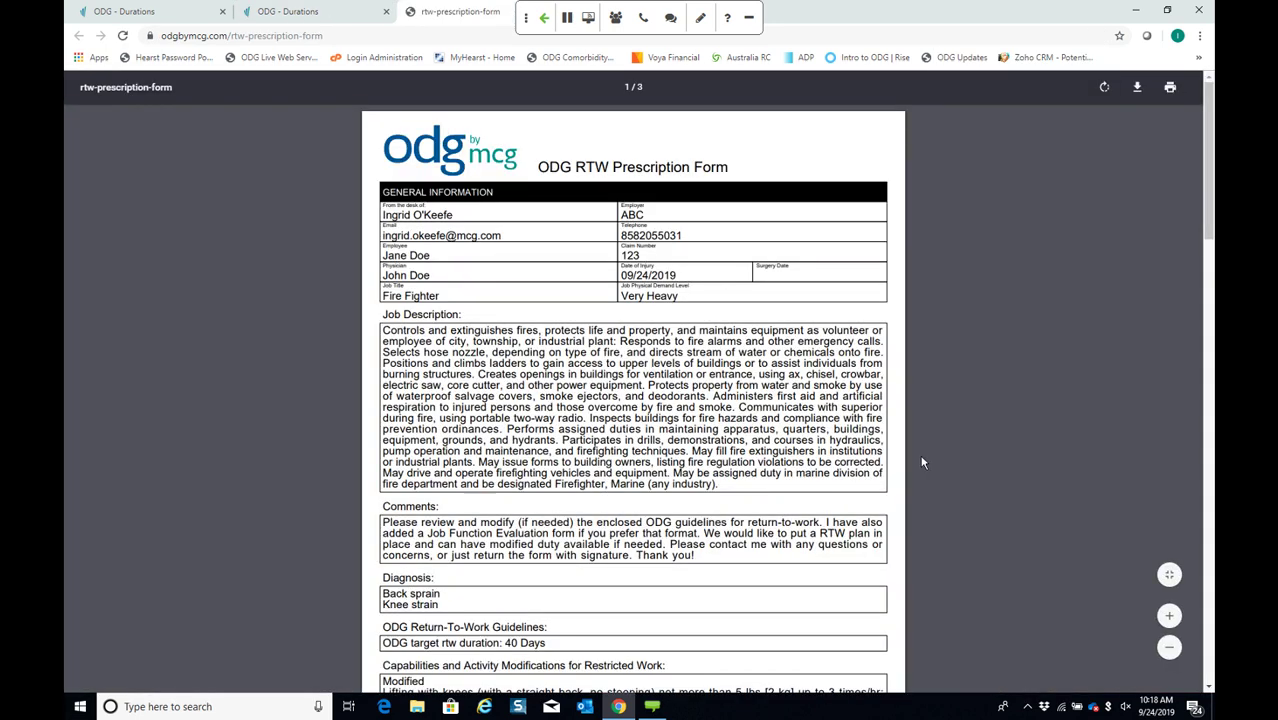
# Review the generated document's general information, guidelines, restrictions, medical professional signature section and Job Function Evaluation Form
pyautogui.scroll(-3, 922, 462)
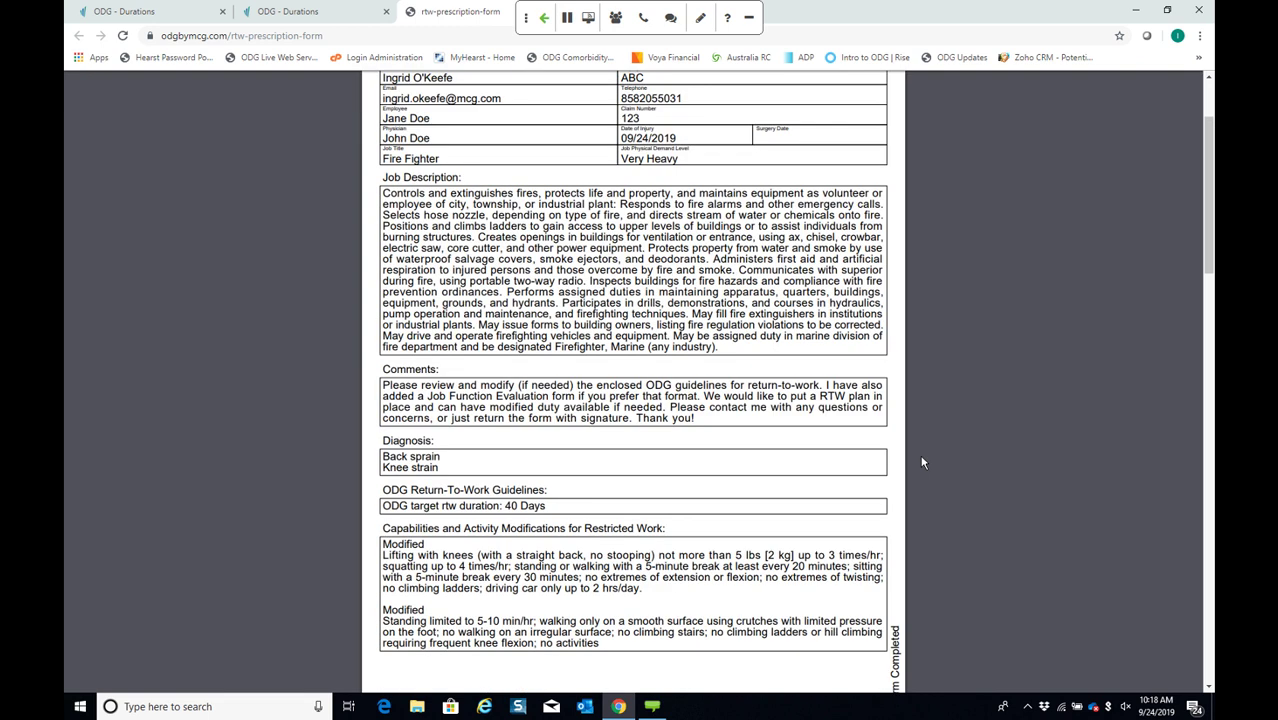
pyautogui.scroll(3, 922, 462)
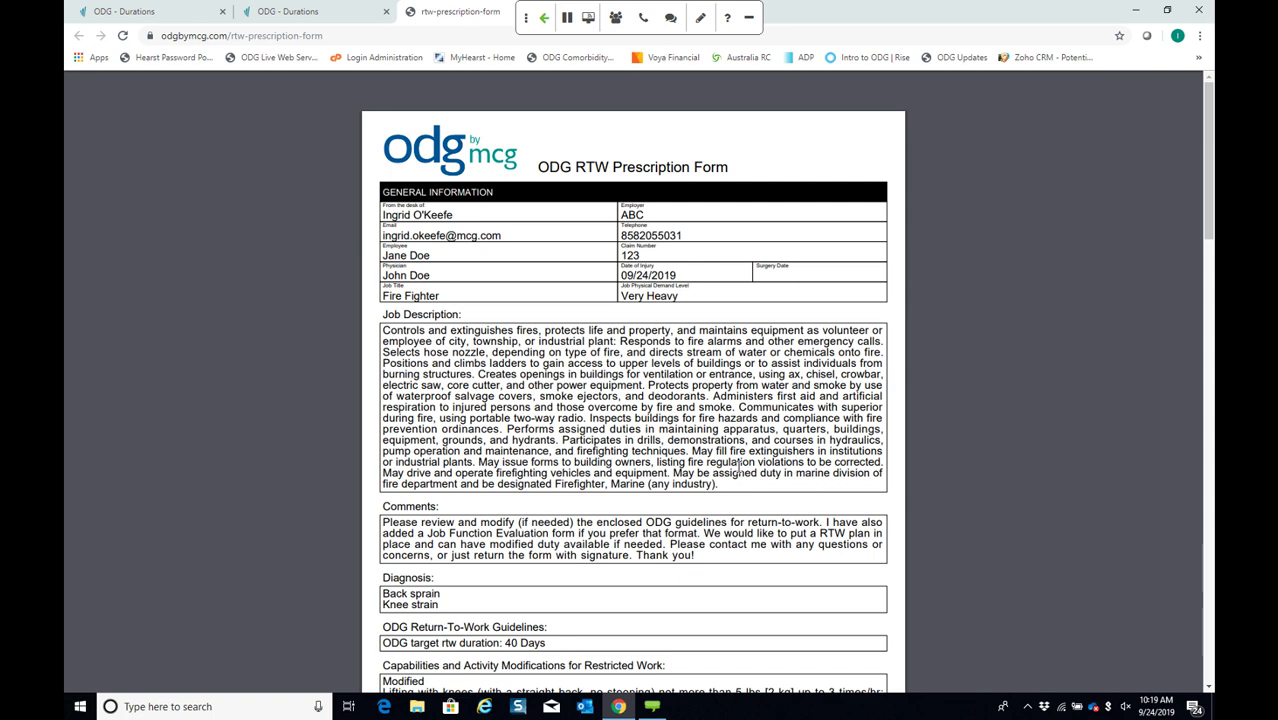
pyautogui.scroll(-4, 808, 341)
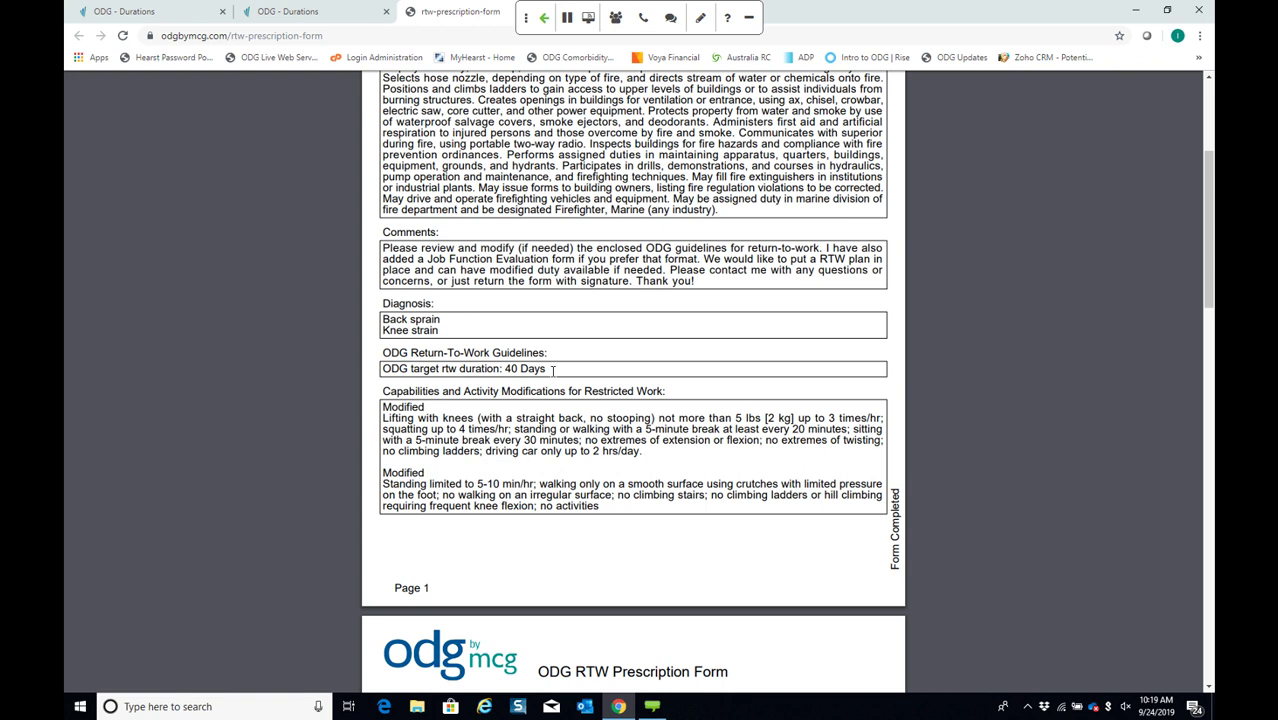
pyautogui.scroll(-12, 552, 369)
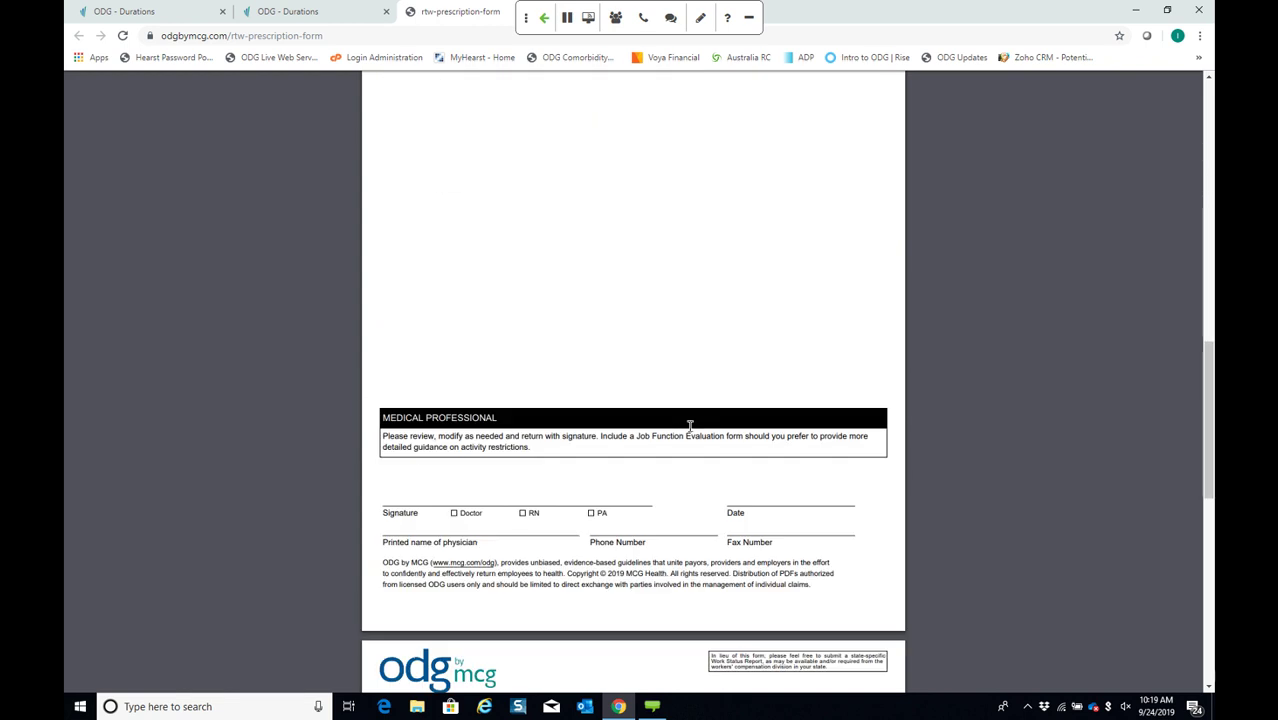
pyautogui.scroll(-2, 689, 426)
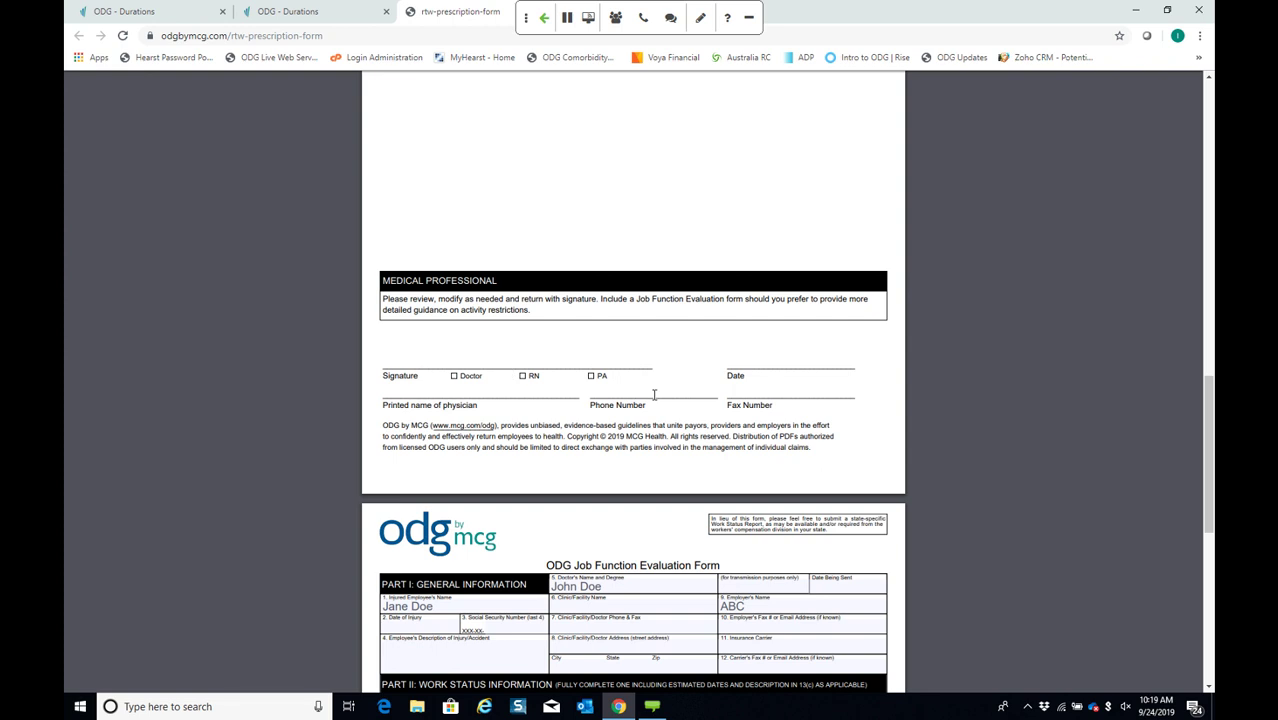
pyautogui.scroll(-6, 654, 394)
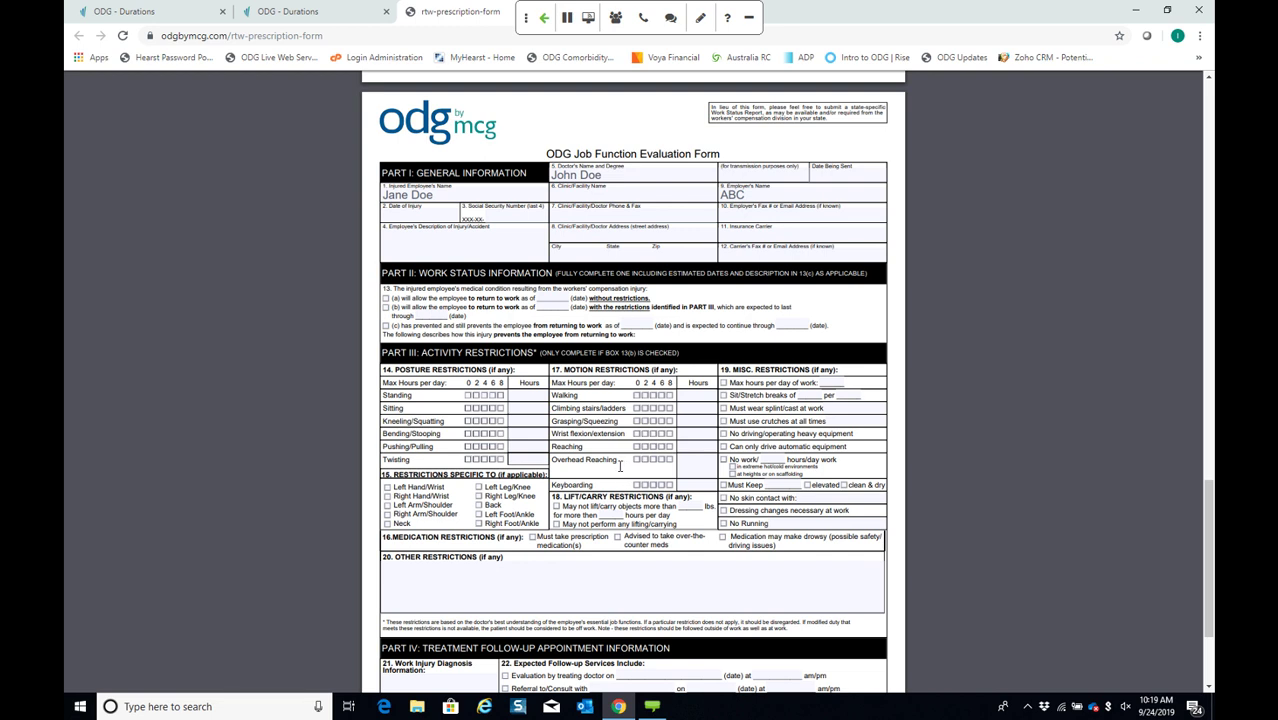
pyautogui.scroll(15, 620, 465)
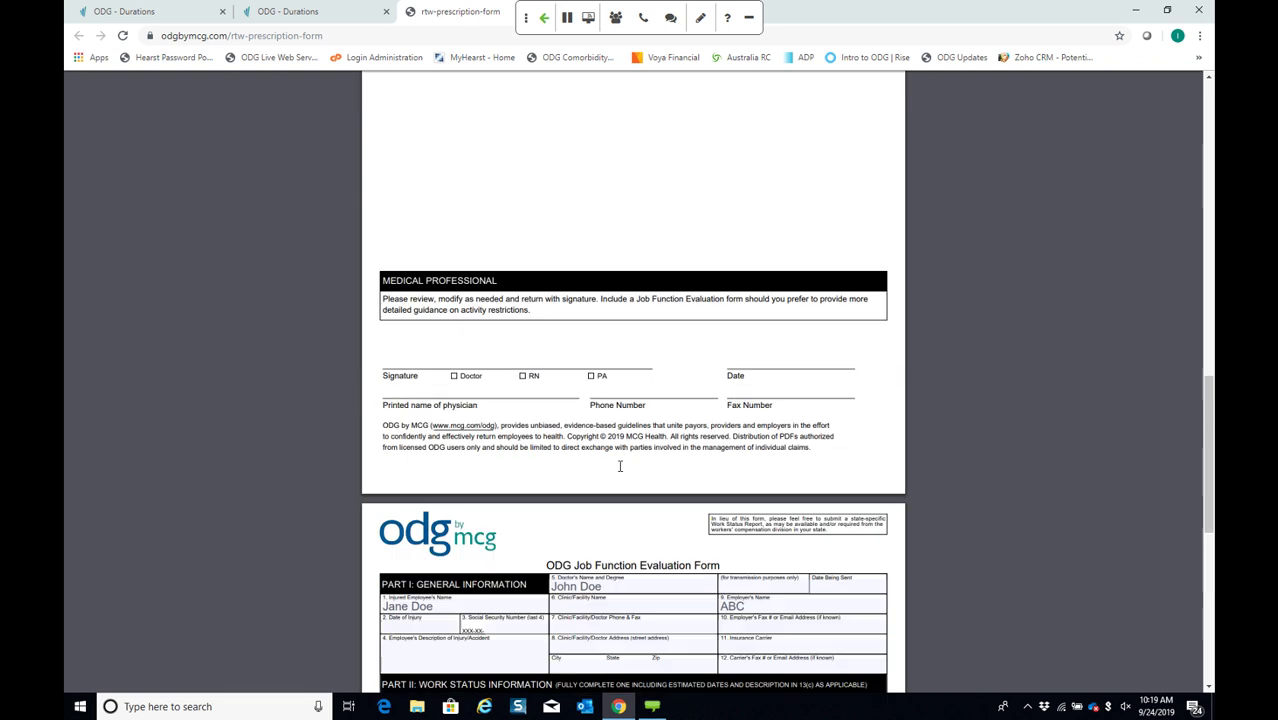
pyautogui.scroll(3, 620, 466)
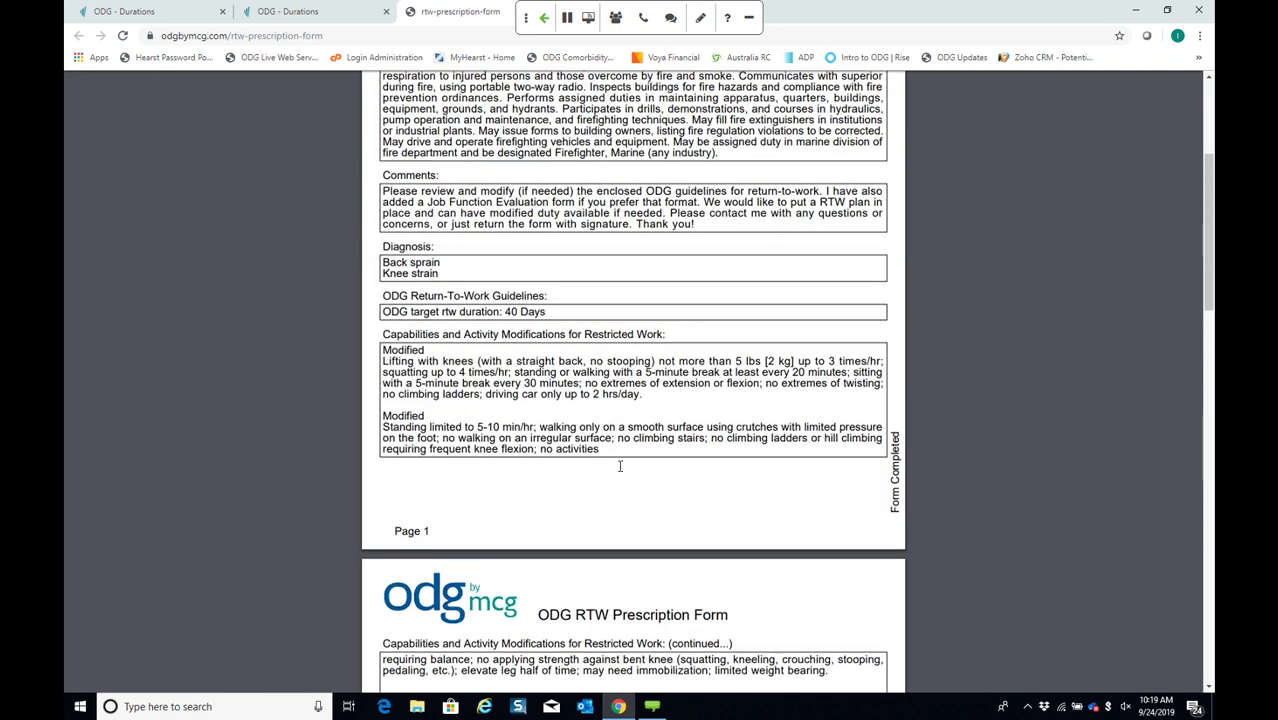
pyautogui.scroll(6, 620, 466)
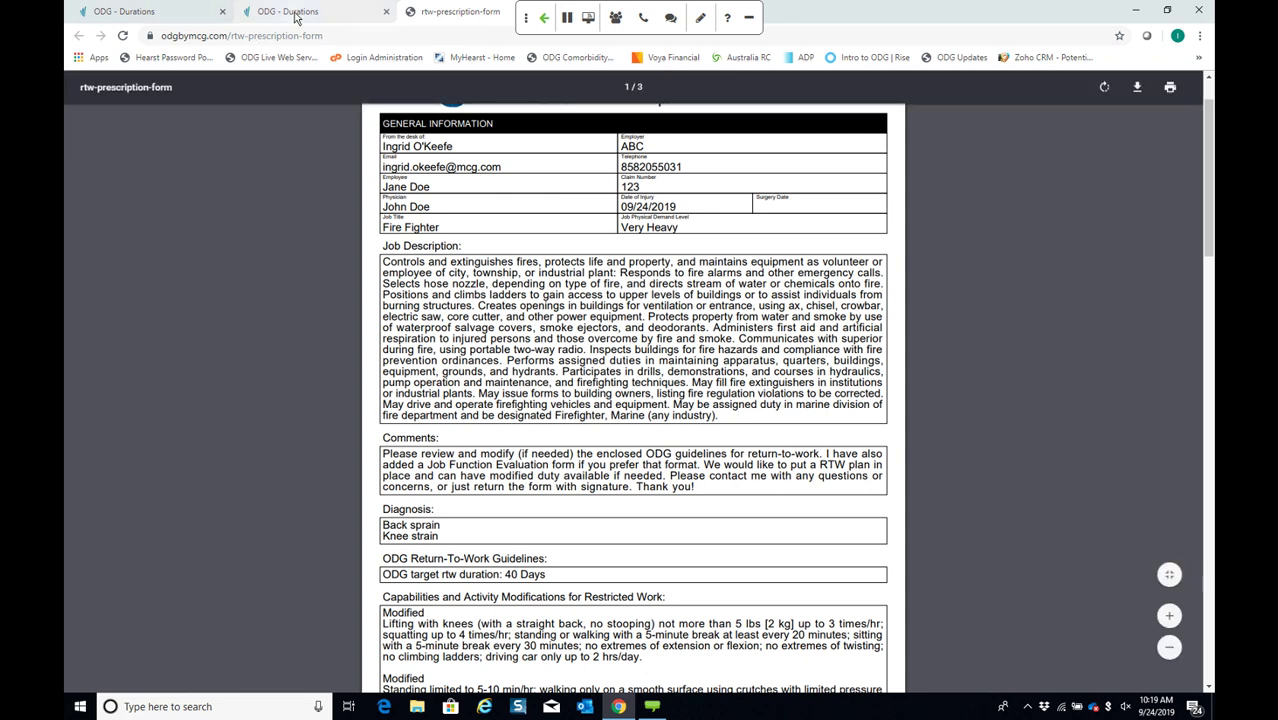
# Close the prescription form entry page and the generated document, returning to the duration results
pyautogui.click(393, 10)
pyautogui.click(386, 11)
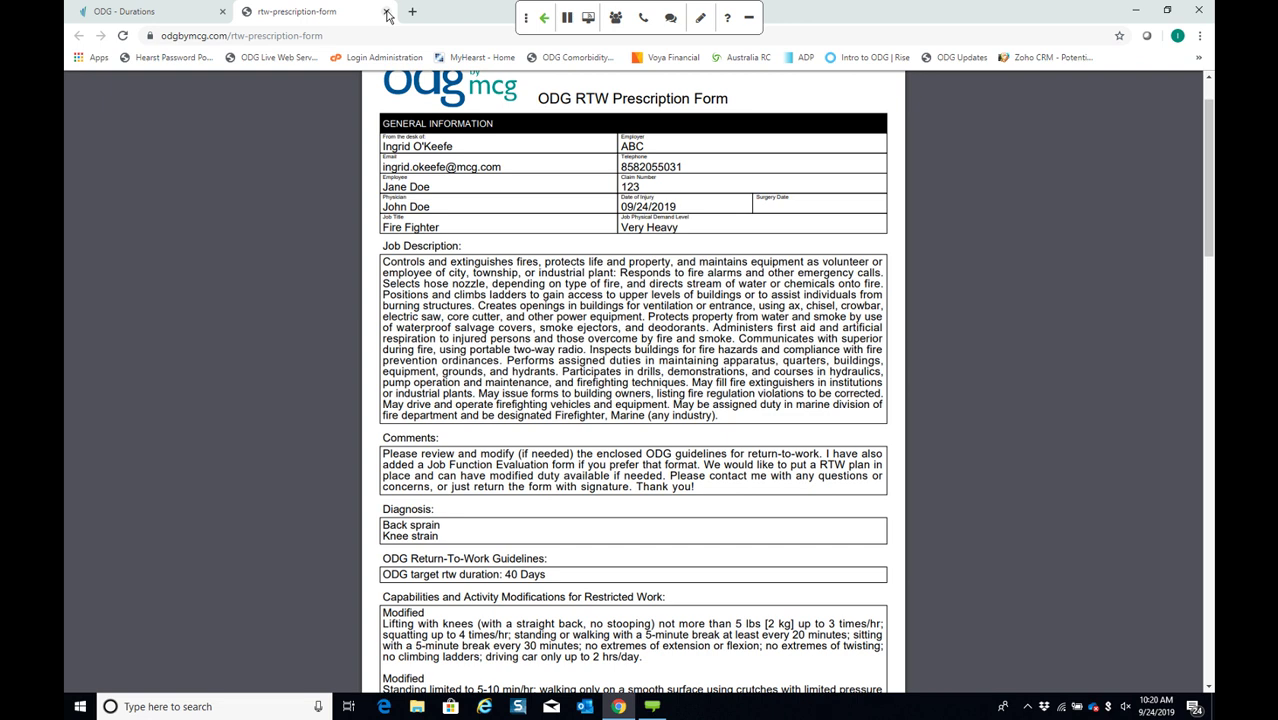
pyautogui.click(386, 11)
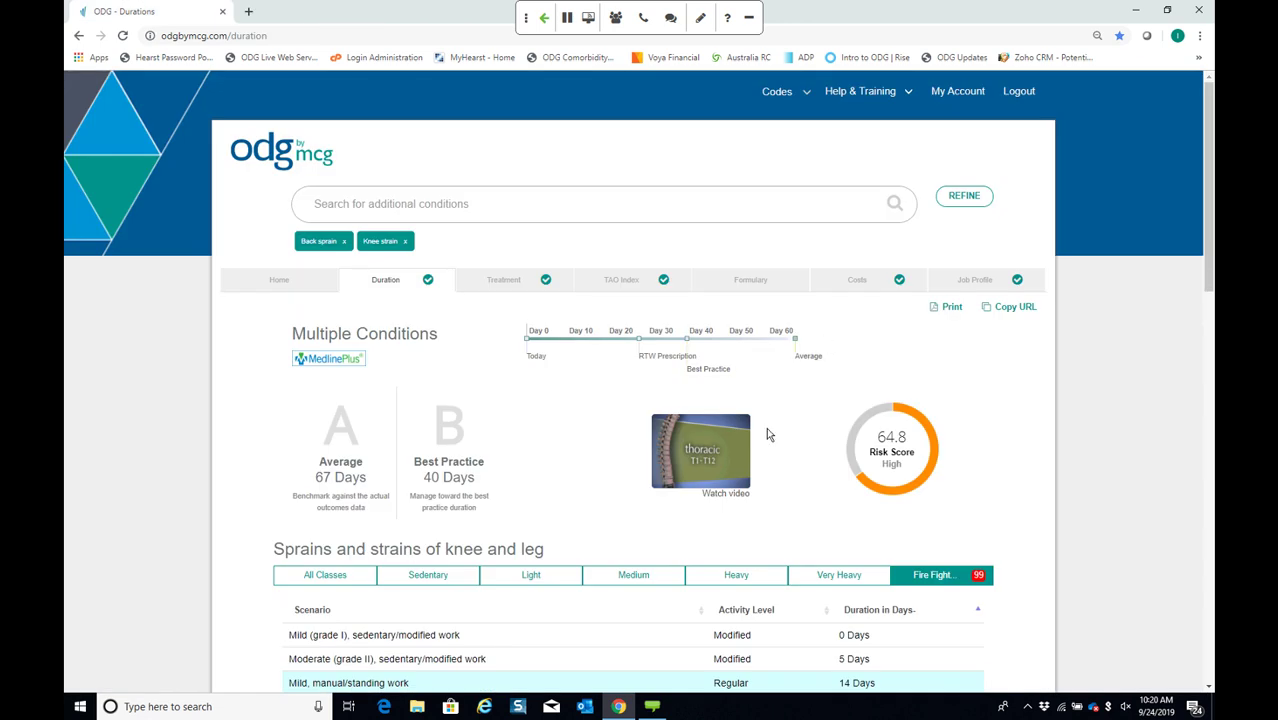
# Select the Mild, manual/standing work scenario for sprains and strains of knee and leg as the best practice basis
pyautogui.scroll(-3, 778, 436)
pyautogui.scroll(1, 700, 400)
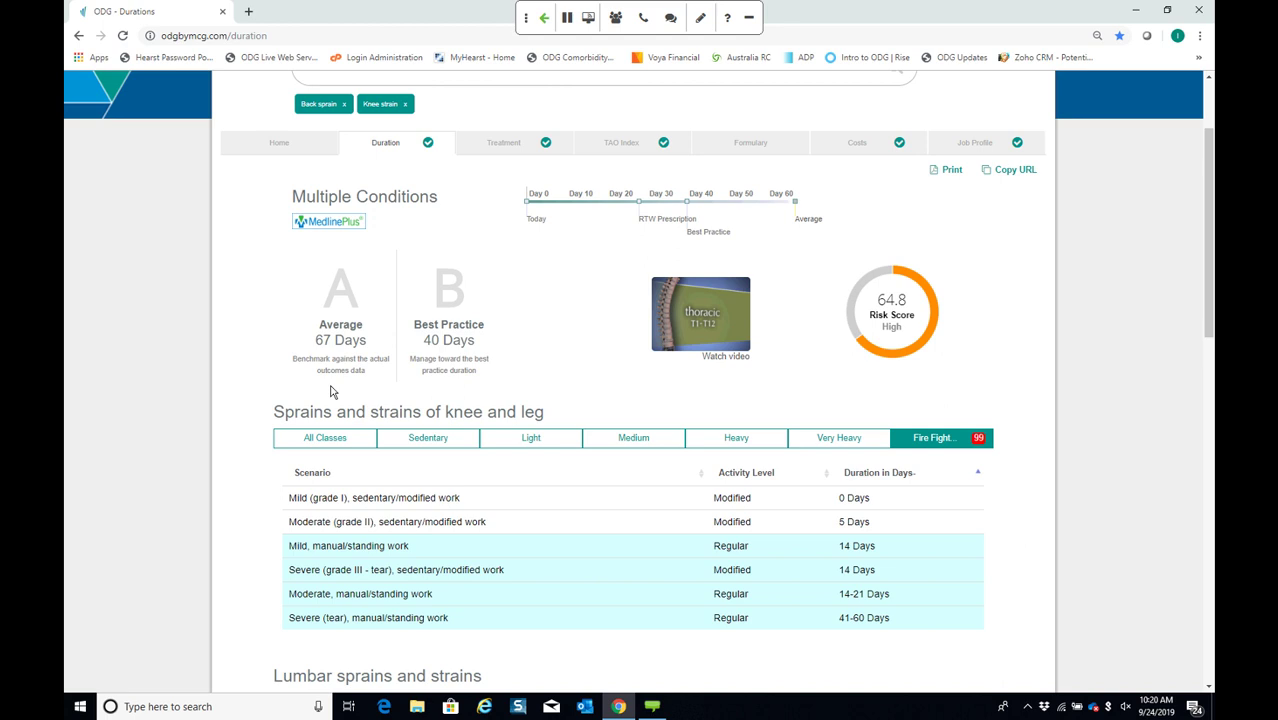
pyautogui.scroll(-2, 332, 392)
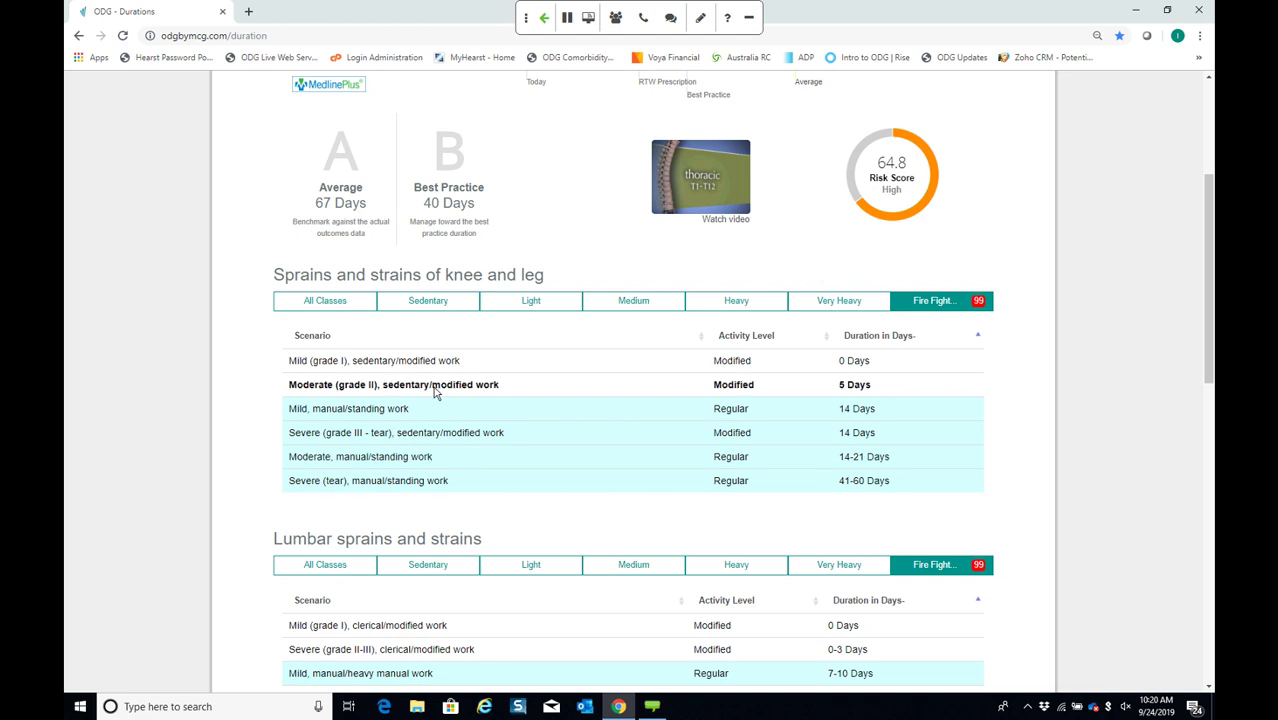
pyautogui.click(490, 417)
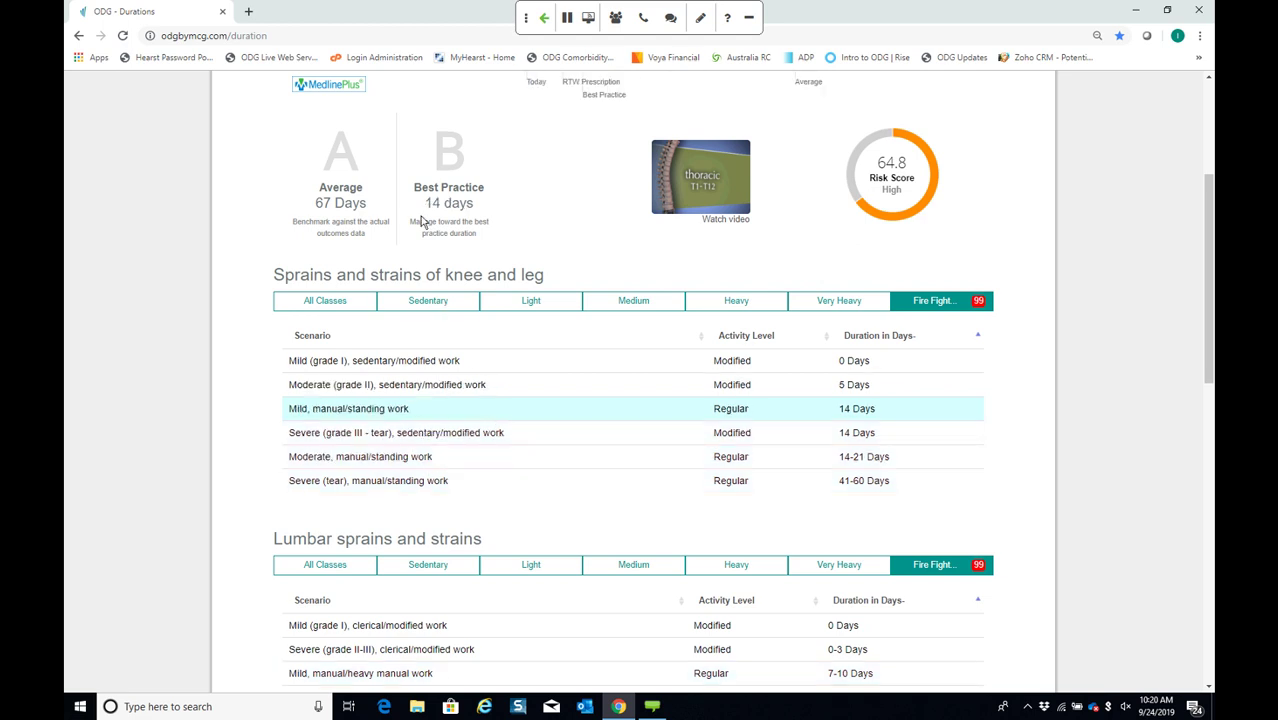
# Examine the related ICD 9 and ICD 10 code lists below the lumbar scenarios and collapse both again
pyautogui.scroll(-4, 480, 388)
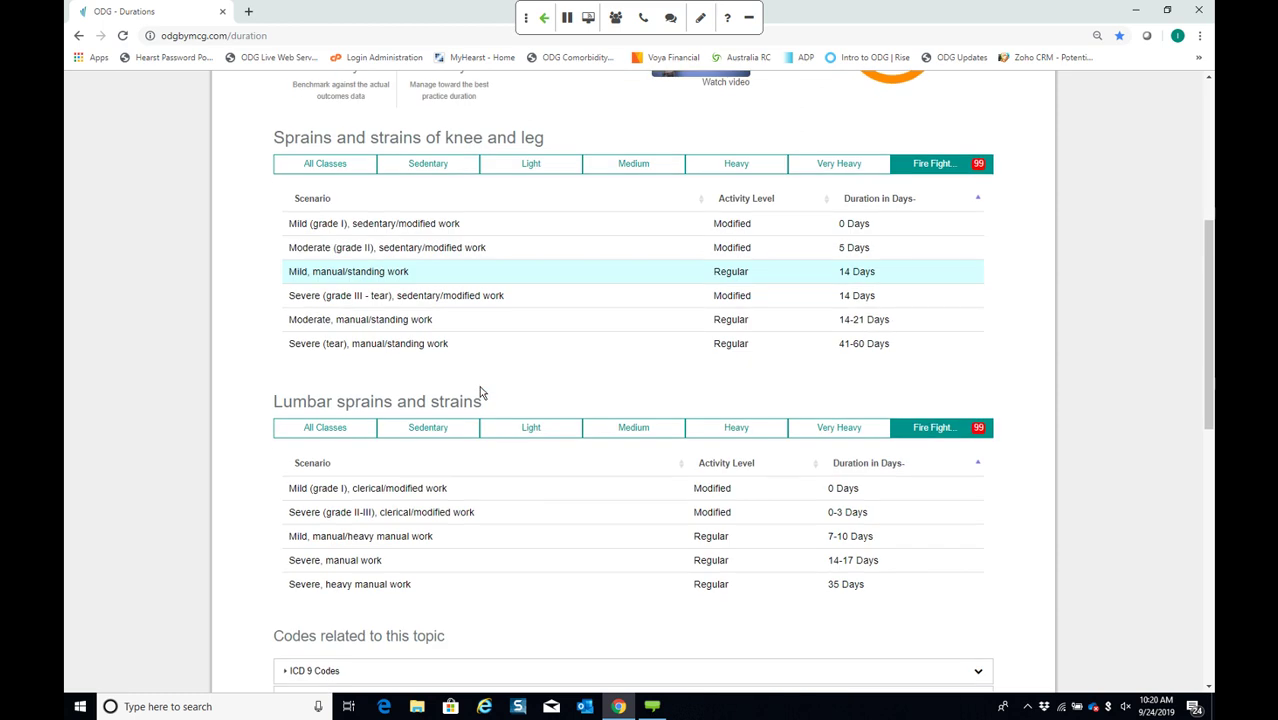
pyautogui.scroll(-2, 479, 387)
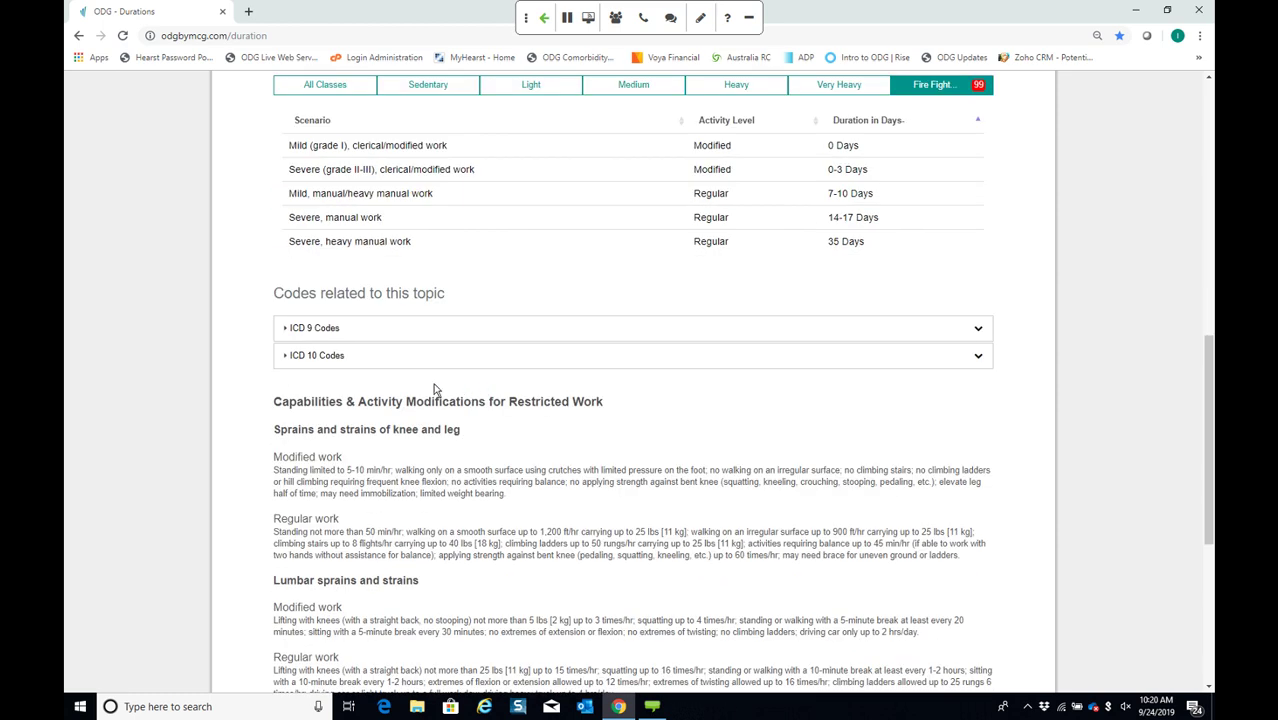
pyautogui.click(319, 333)
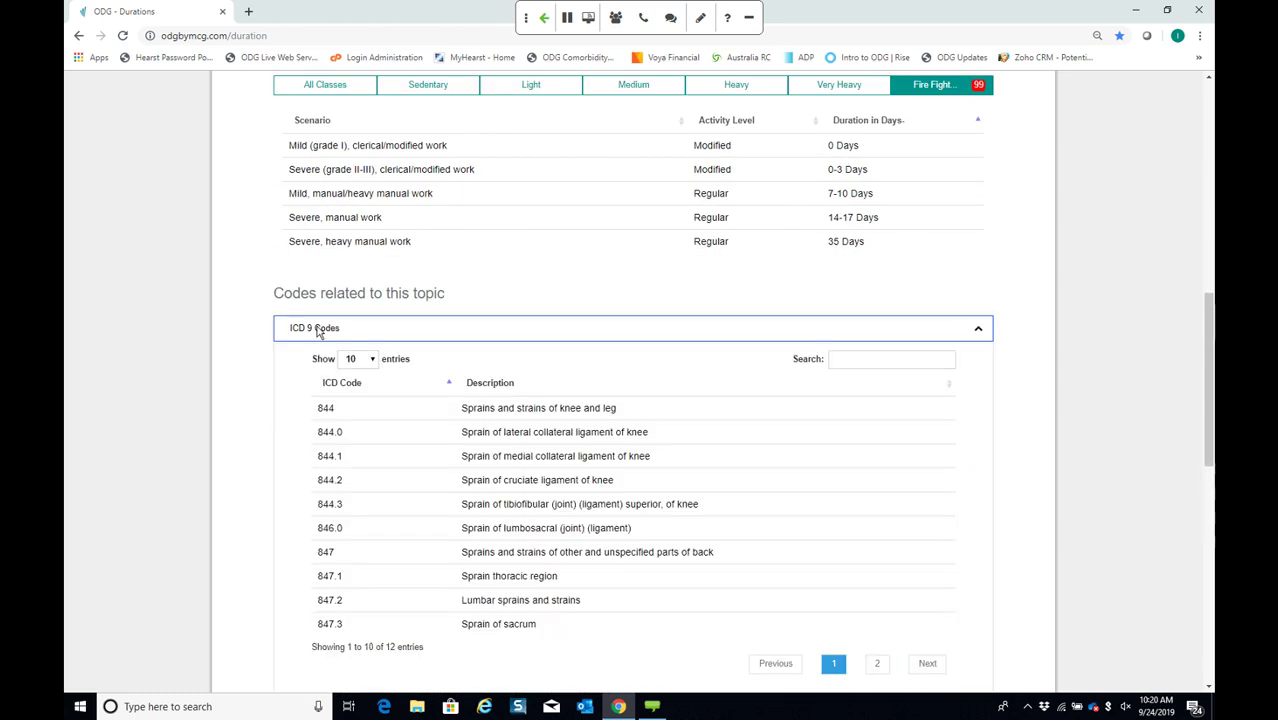
pyautogui.click(316, 330)
pyautogui.click(330, 356)
pyautogui.scroll(-1, 340, 362)
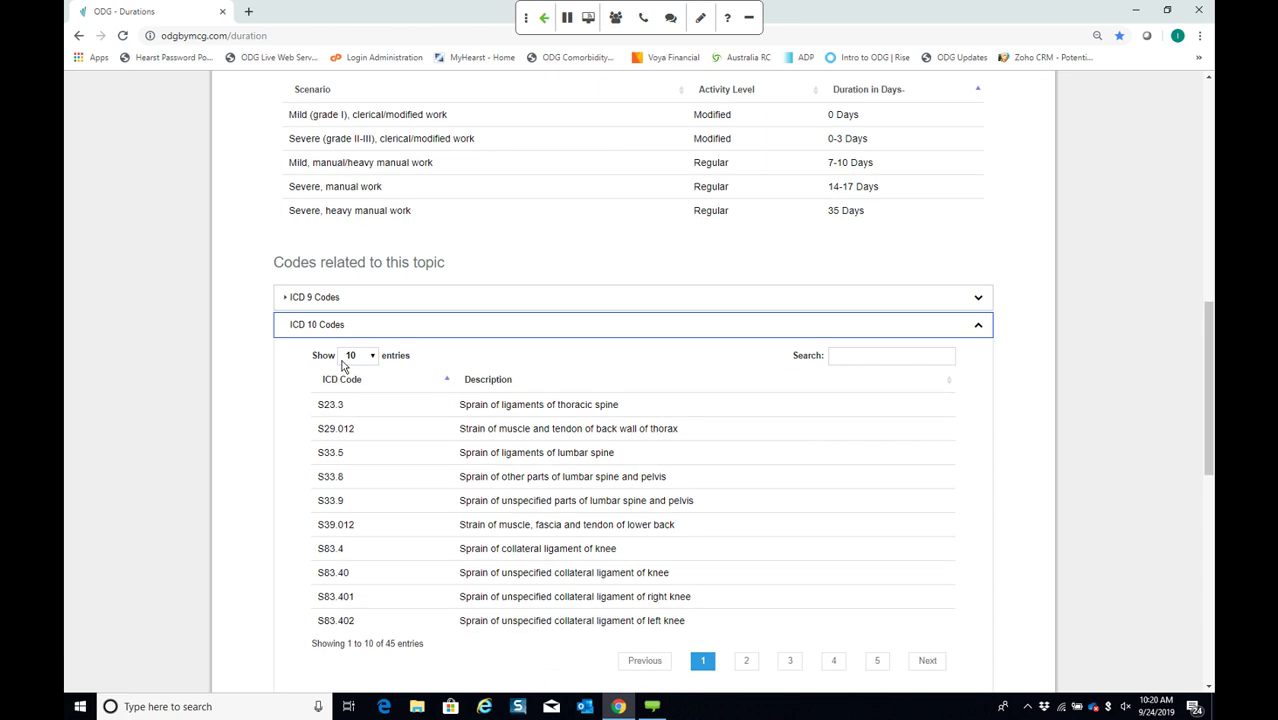
pyautogui.scroll(-2, 342, 366)
pyautogui.scroll(2, 335, 355)
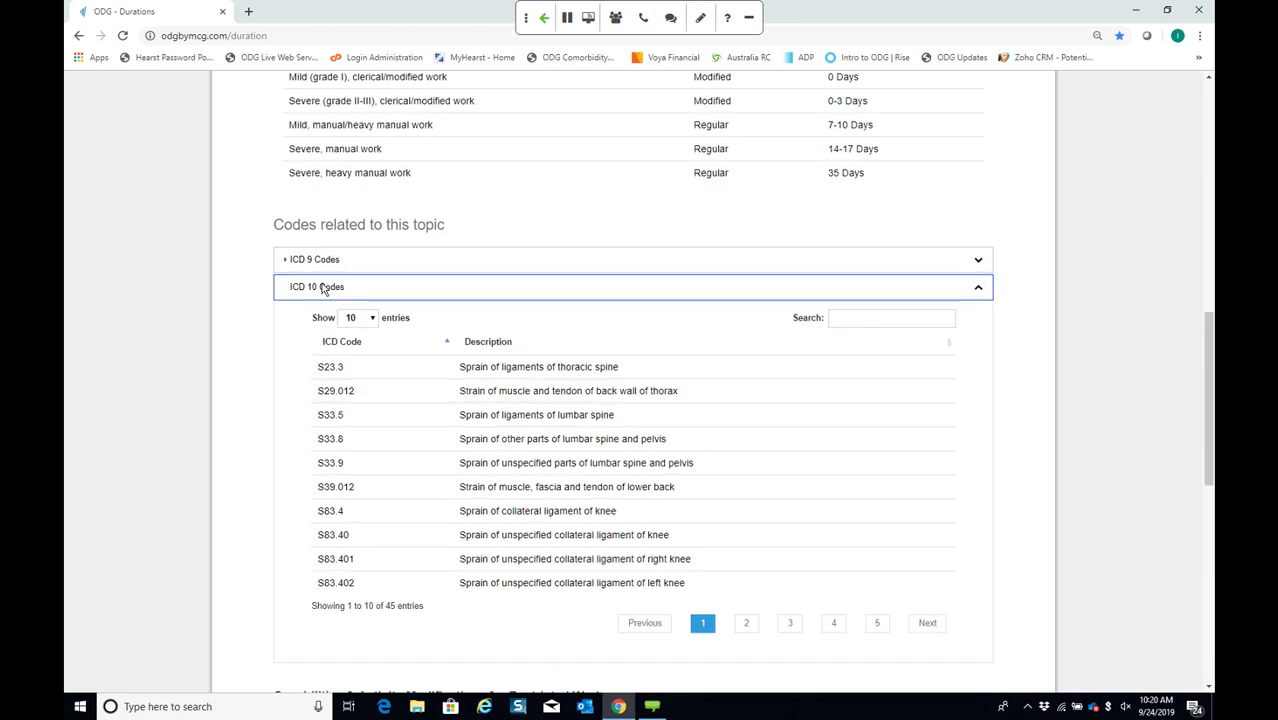
pyautogui.click(324, 288)
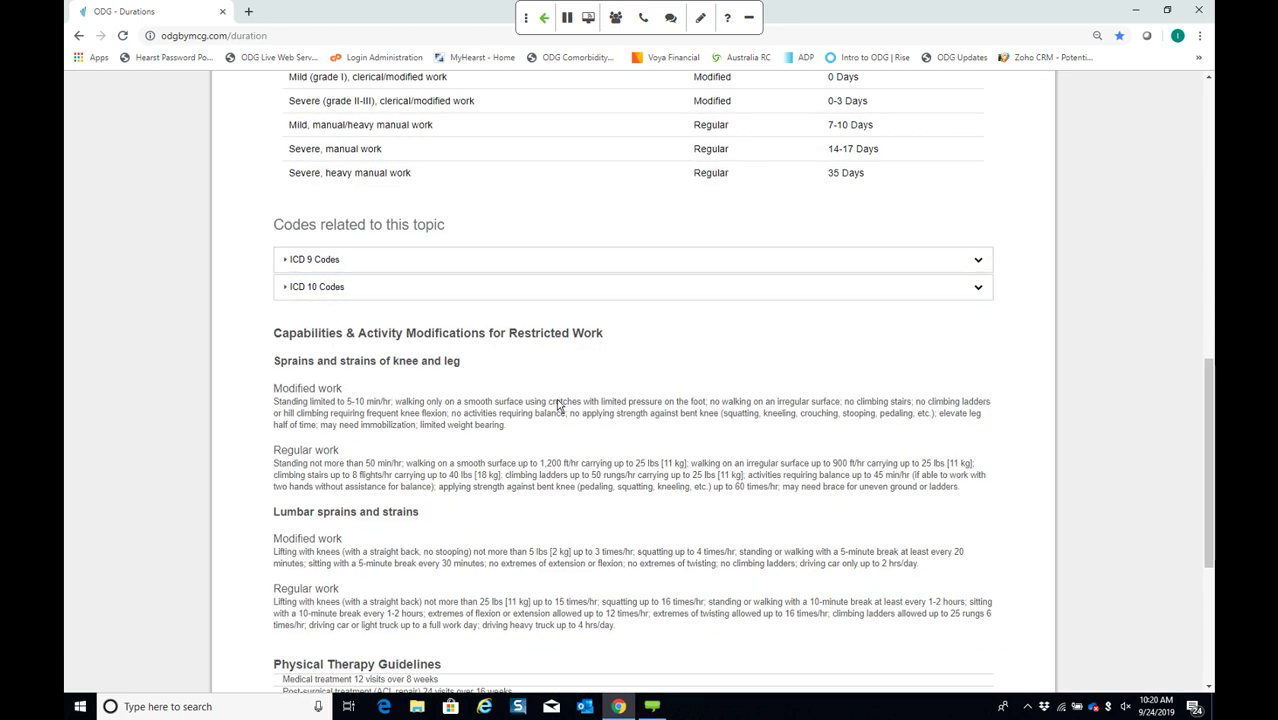
# Read the restricted work capabilities and the physical therapy and chiropractic guidelines, and return to the duration summary
pyautogui.scroll(-2, 560, 404)
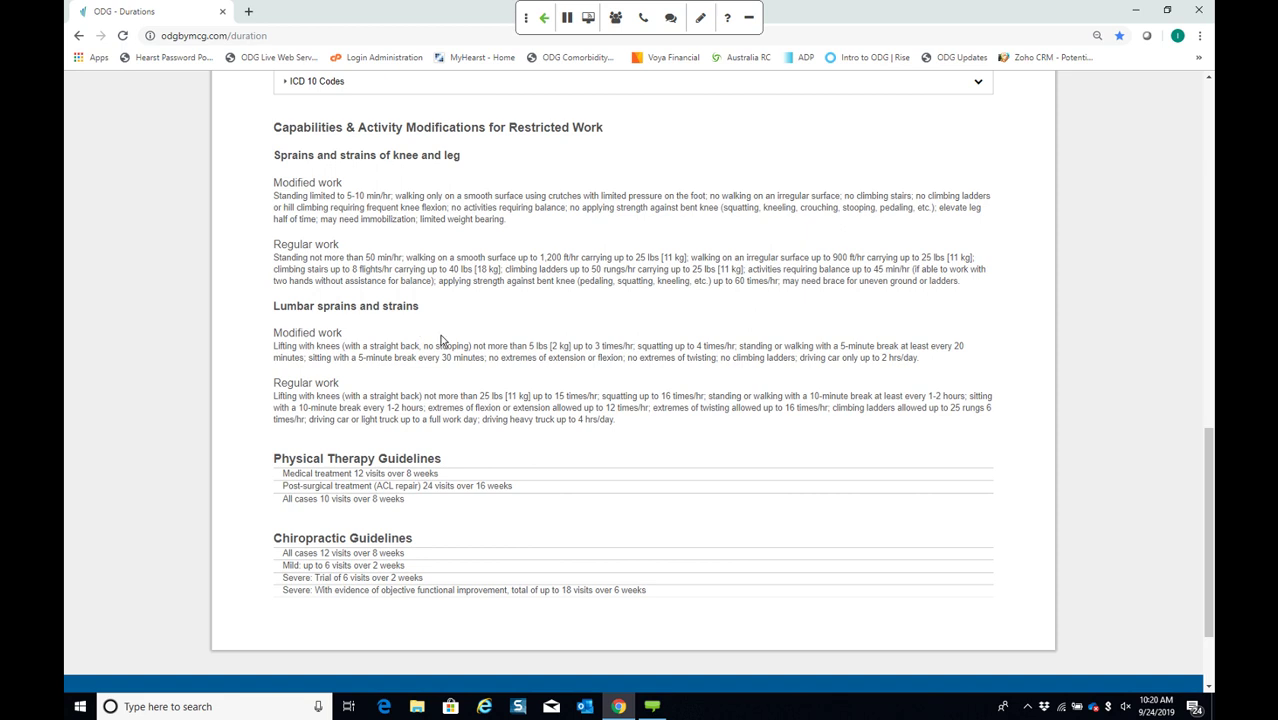
pyautogui.scroll(-1, 530, 423)
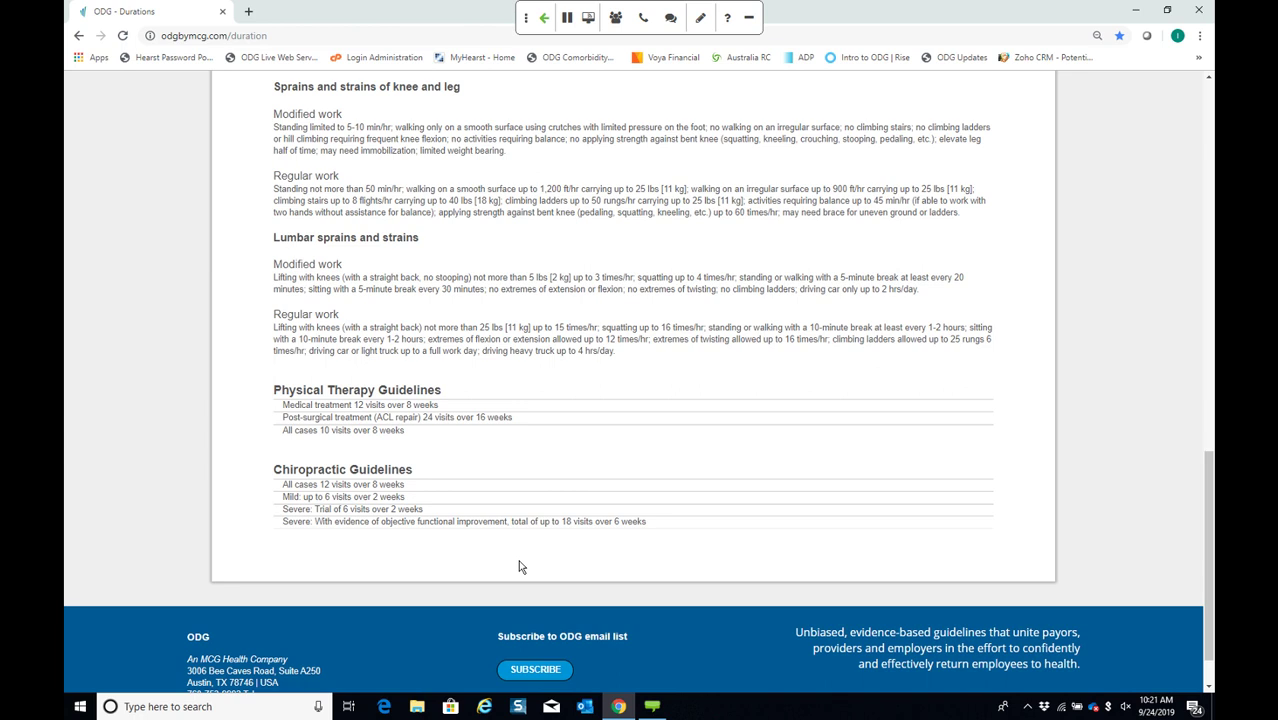
pyautogui.scroll(15, 519, 567)
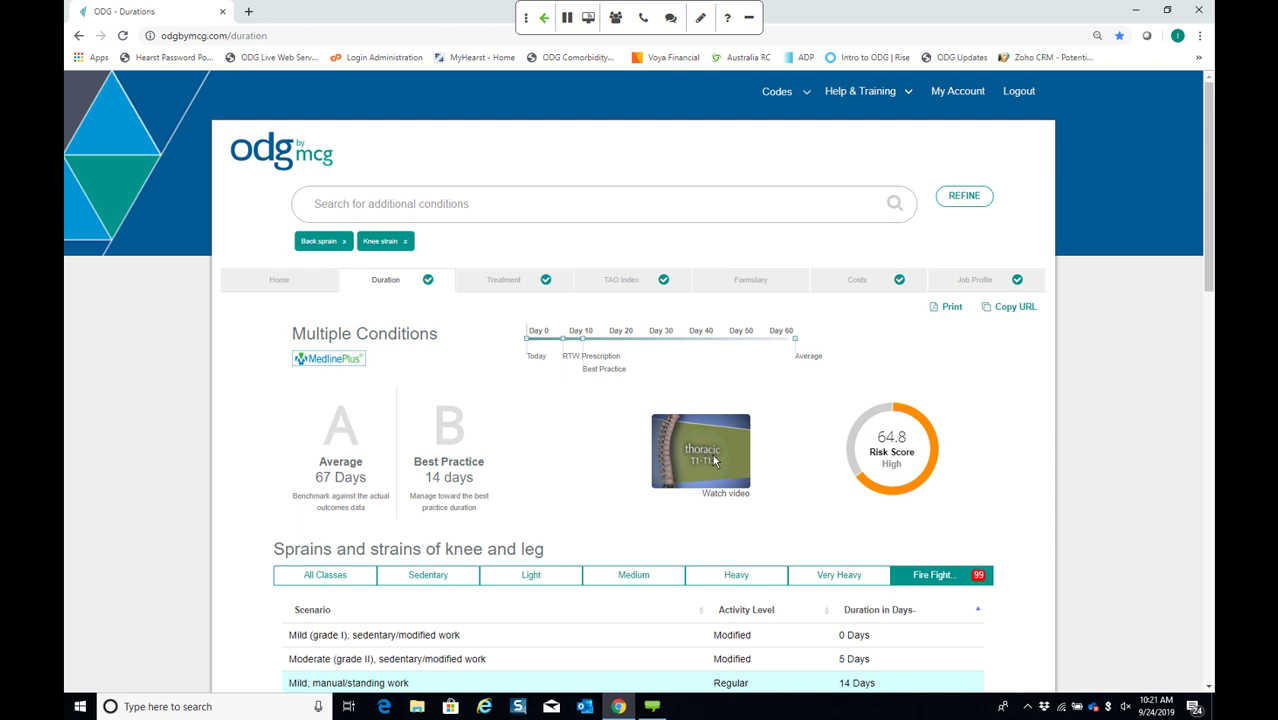
# View the MedlinePlus article for Knee strain, close it, and return to the duration results
pyautogui.click(352, 362)
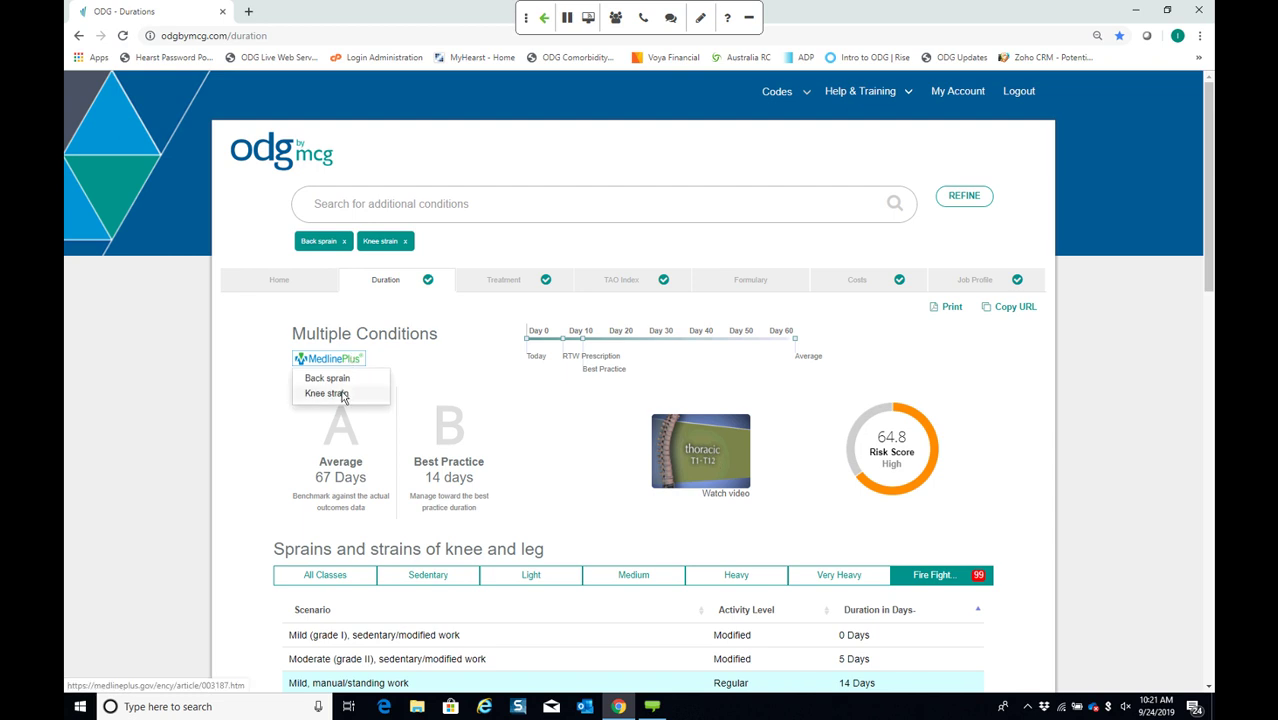
pyautogui.click(327, 393)
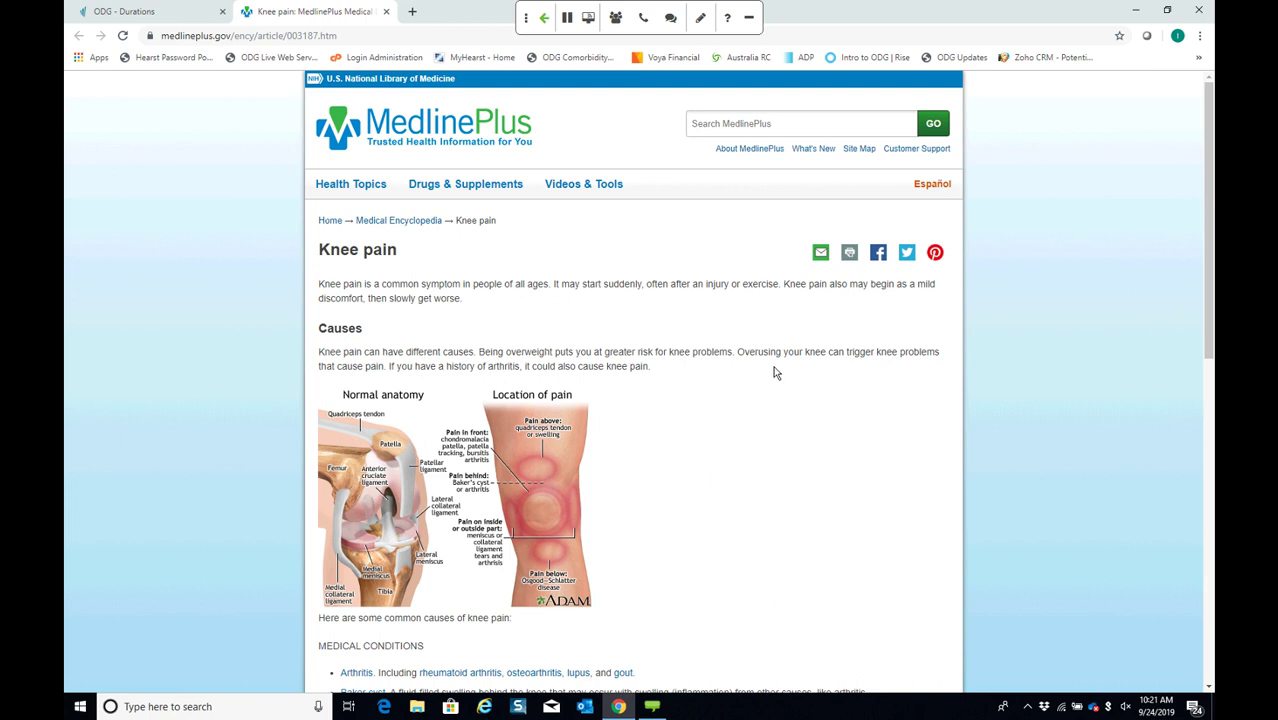
pyautogui.scroll(-2, 773, 373)
pyautogui.scroll(-2, 640, 397)
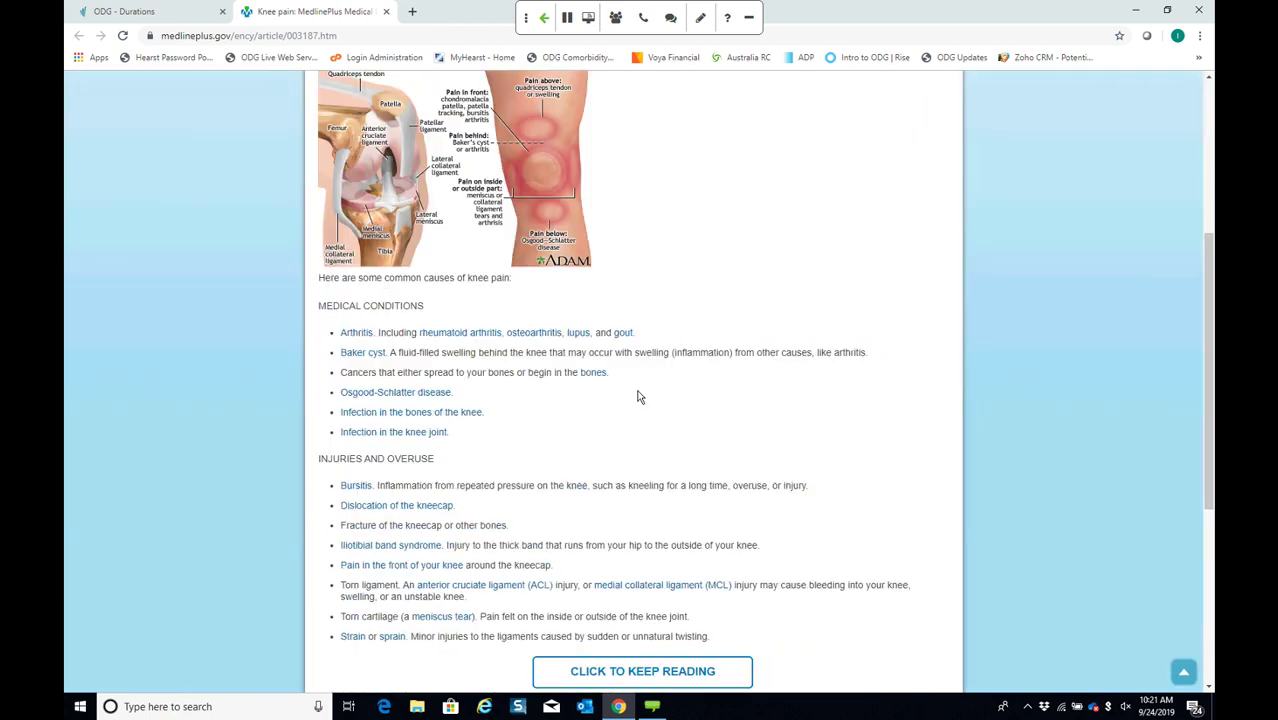
pyautogui.scroll(4, 548, 555)
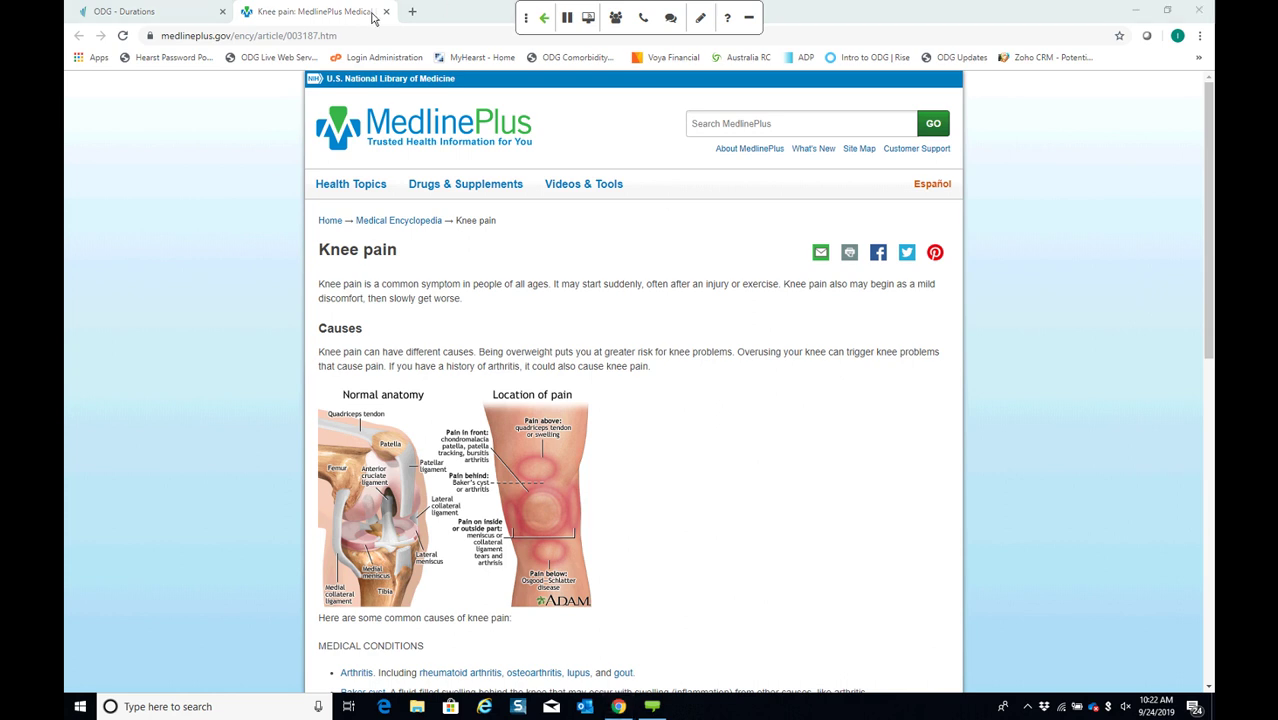
pyautogui.click(387, 12)
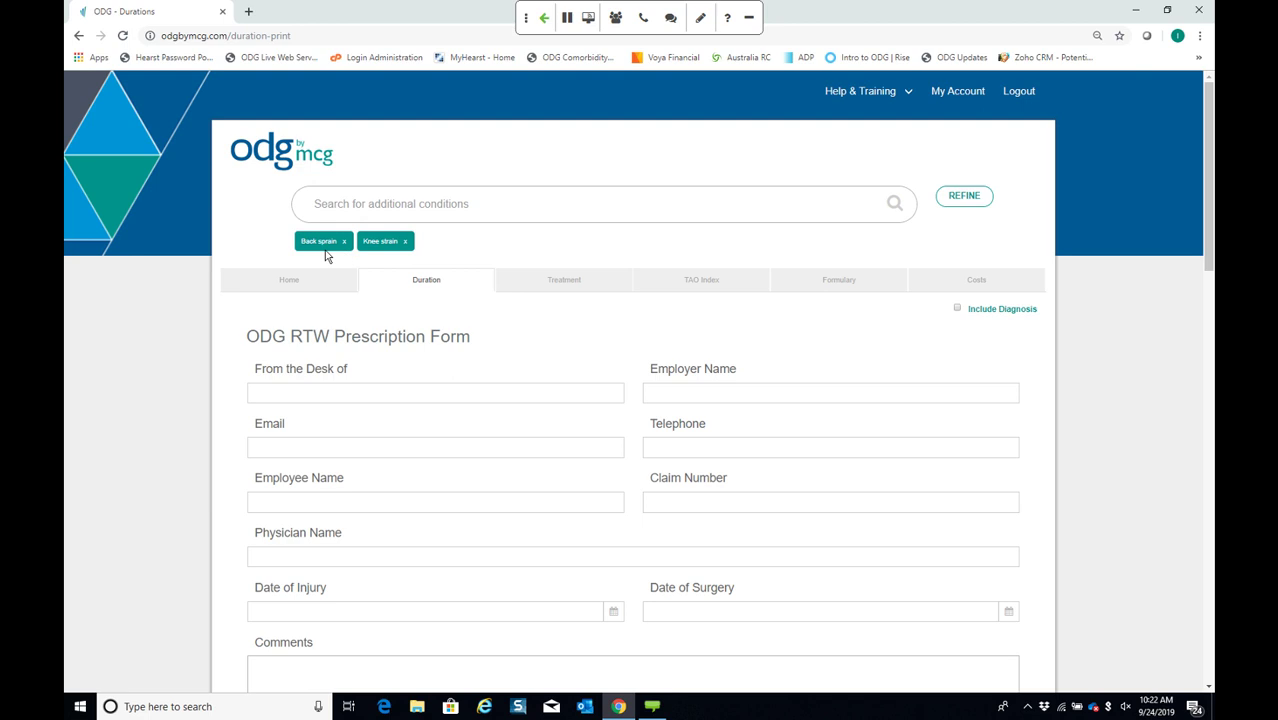
pyautogui.click(79, 35)
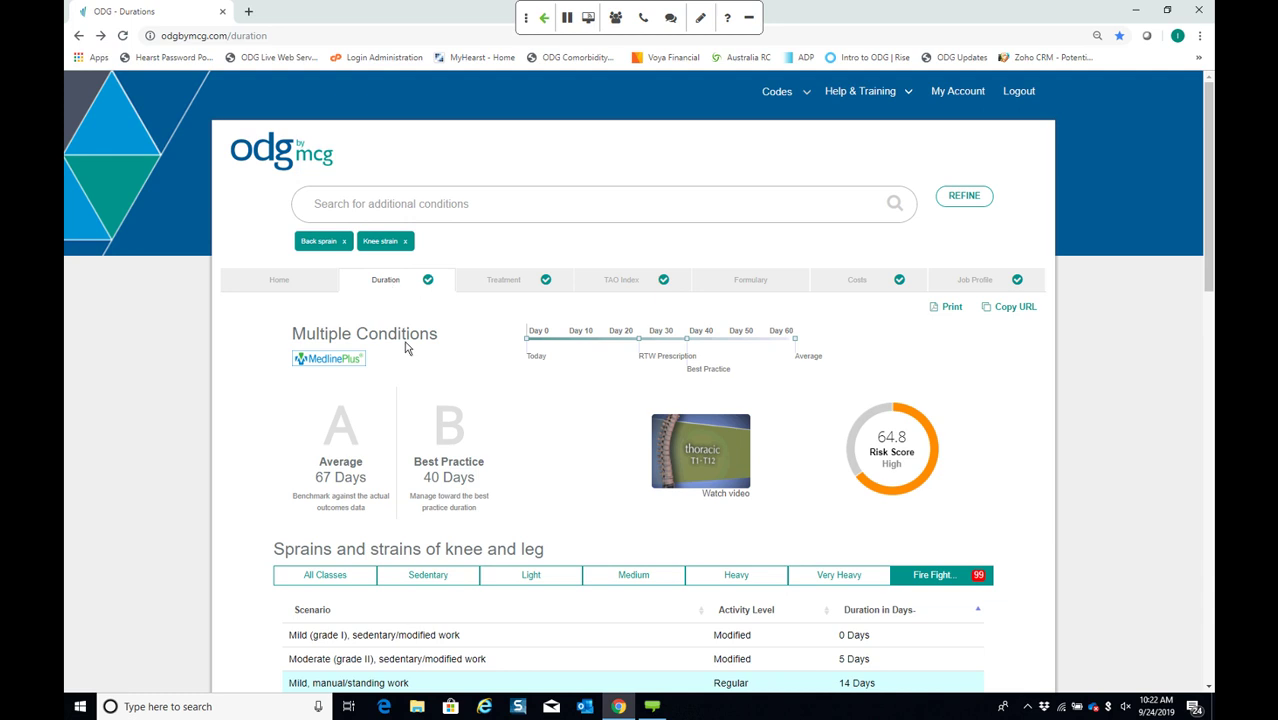
# Examine the cost gauges for the multiple conditions and check the refine criteria behind them, leaving those criteria unchanged
pyautogui.click(870, 288)
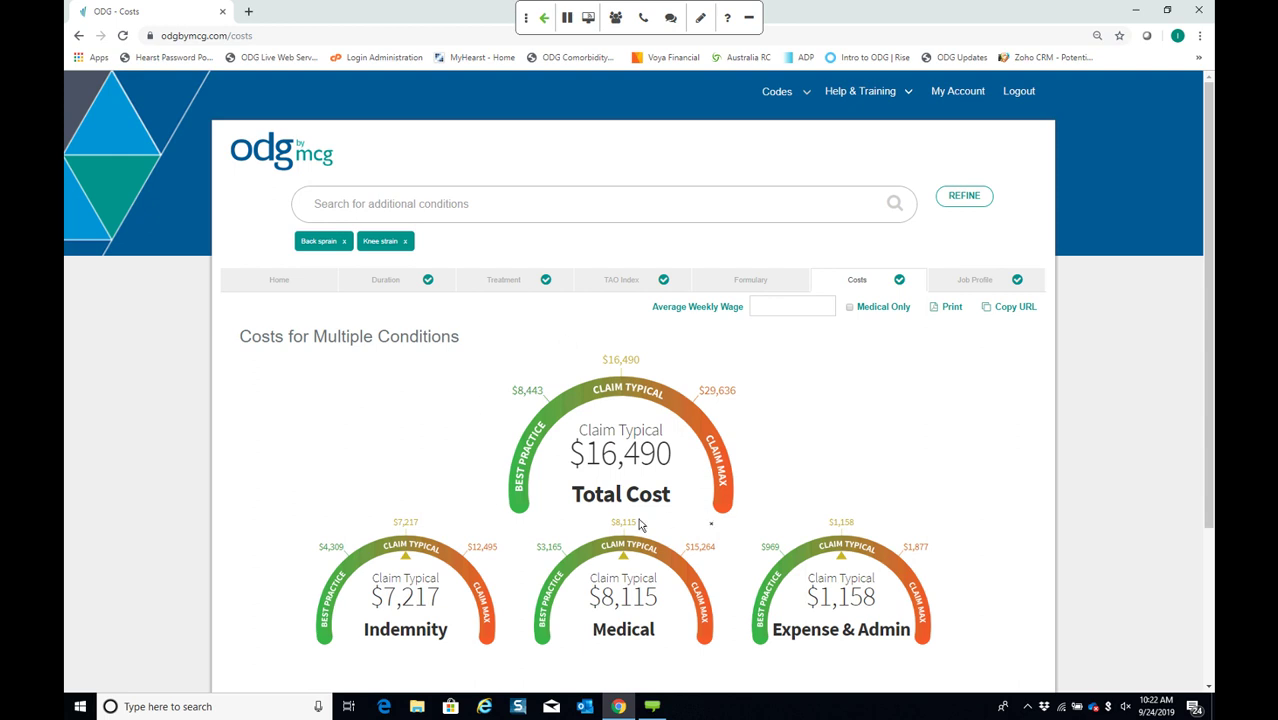
pyautogui.scroll(-2, 638, 518)
pyautogui.scroll(1, 442, 548)
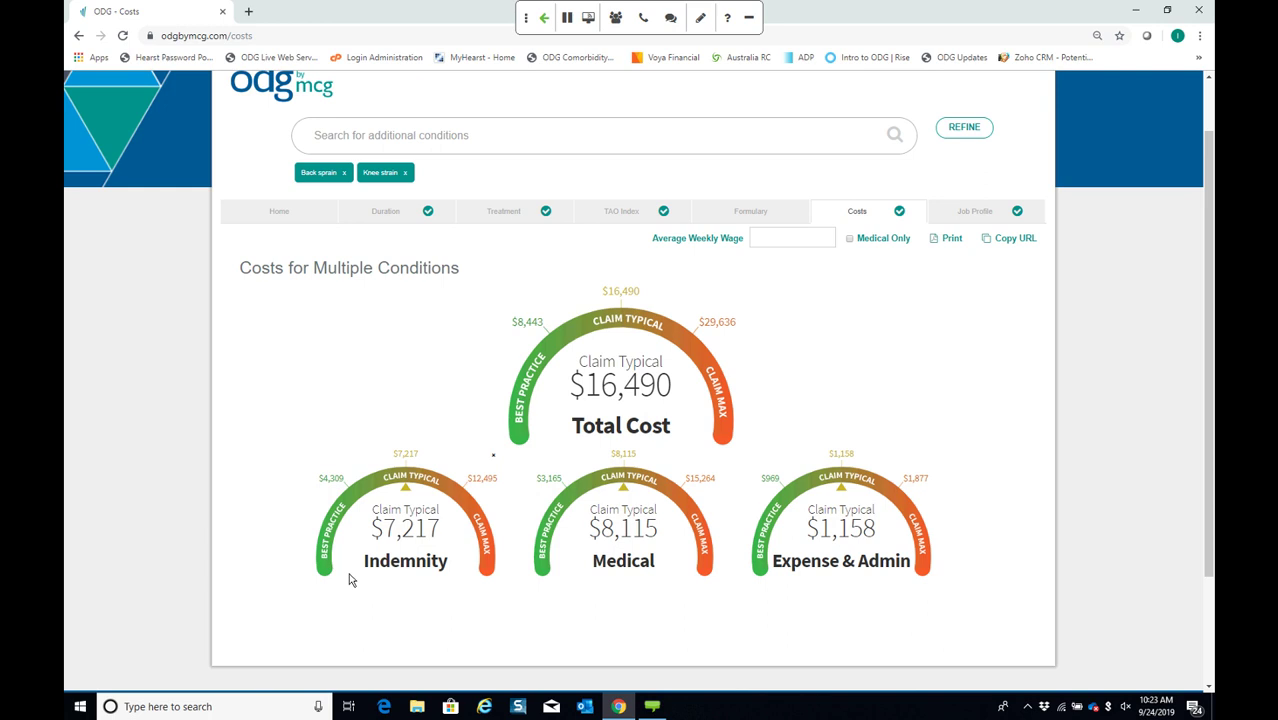
pyautogui.click(955, 130)
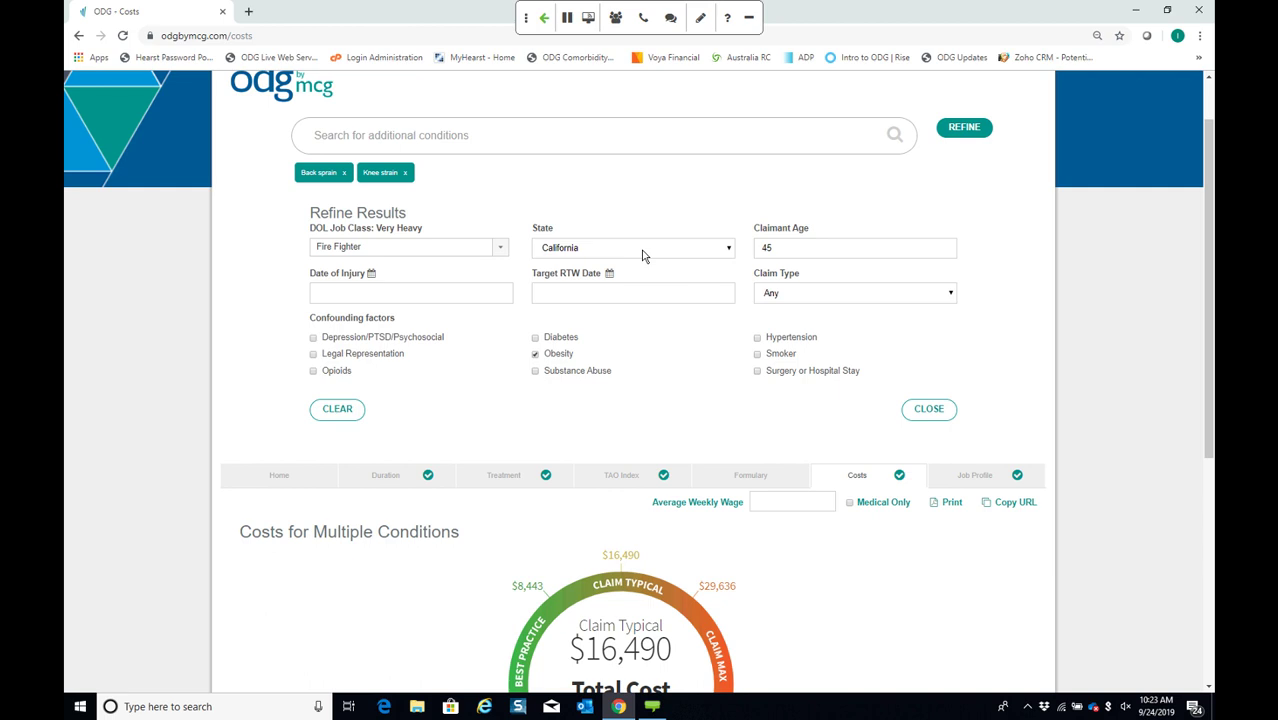
pyautogui.click(906, 409)
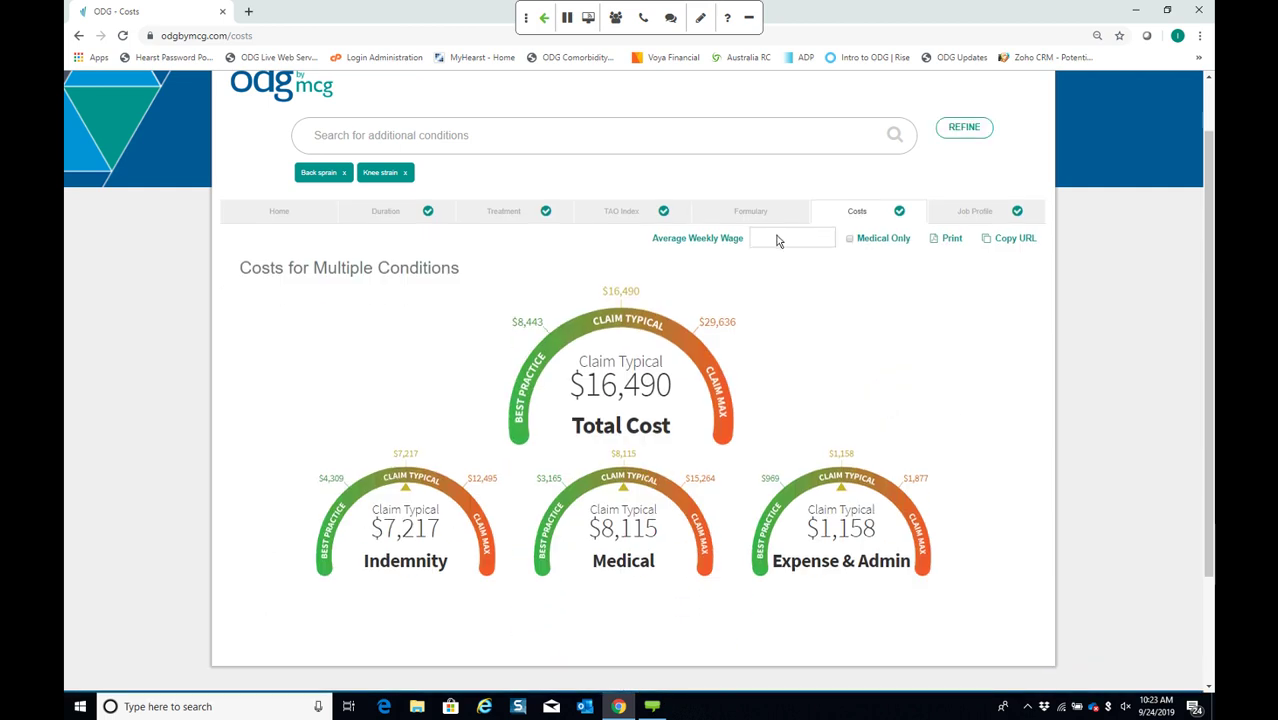
# Set the average weekly wage to 1500, and switch the cost results to Medical Only and back
pyautogui.click(778, 237)
pyautogui.write('1500')
pyautogui.press('Return')
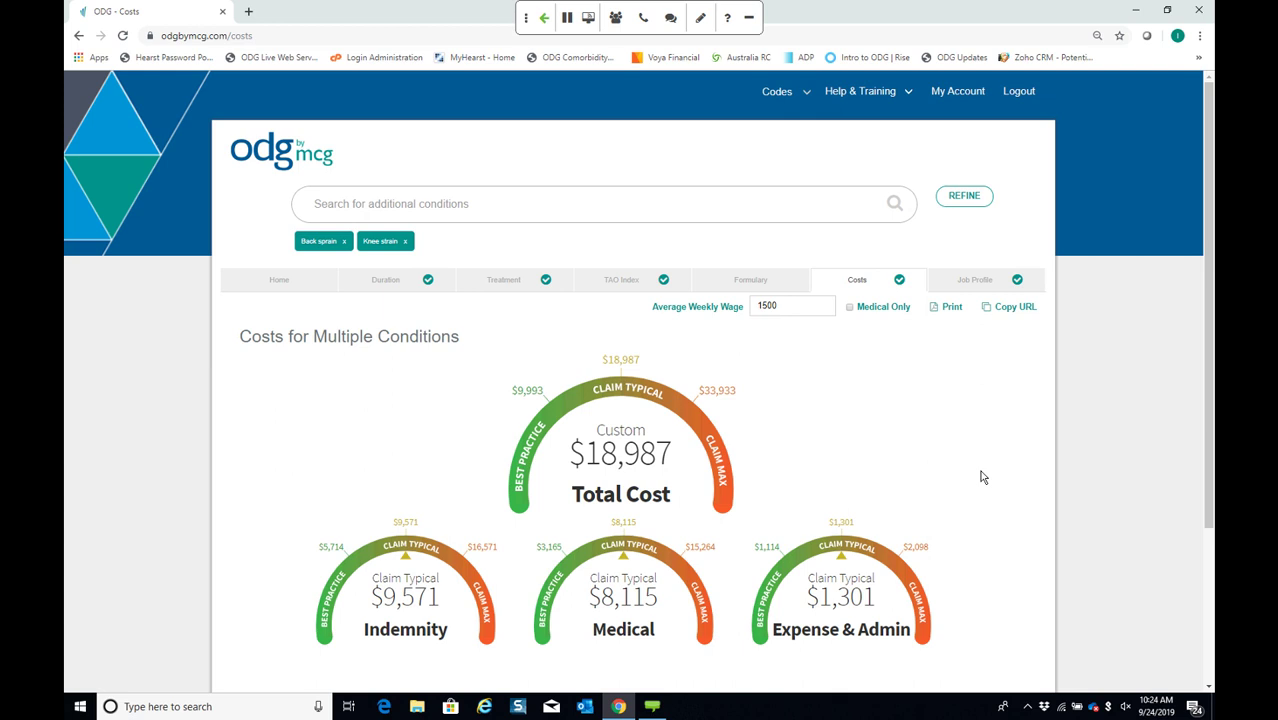
pyautogui.click(850, 309)
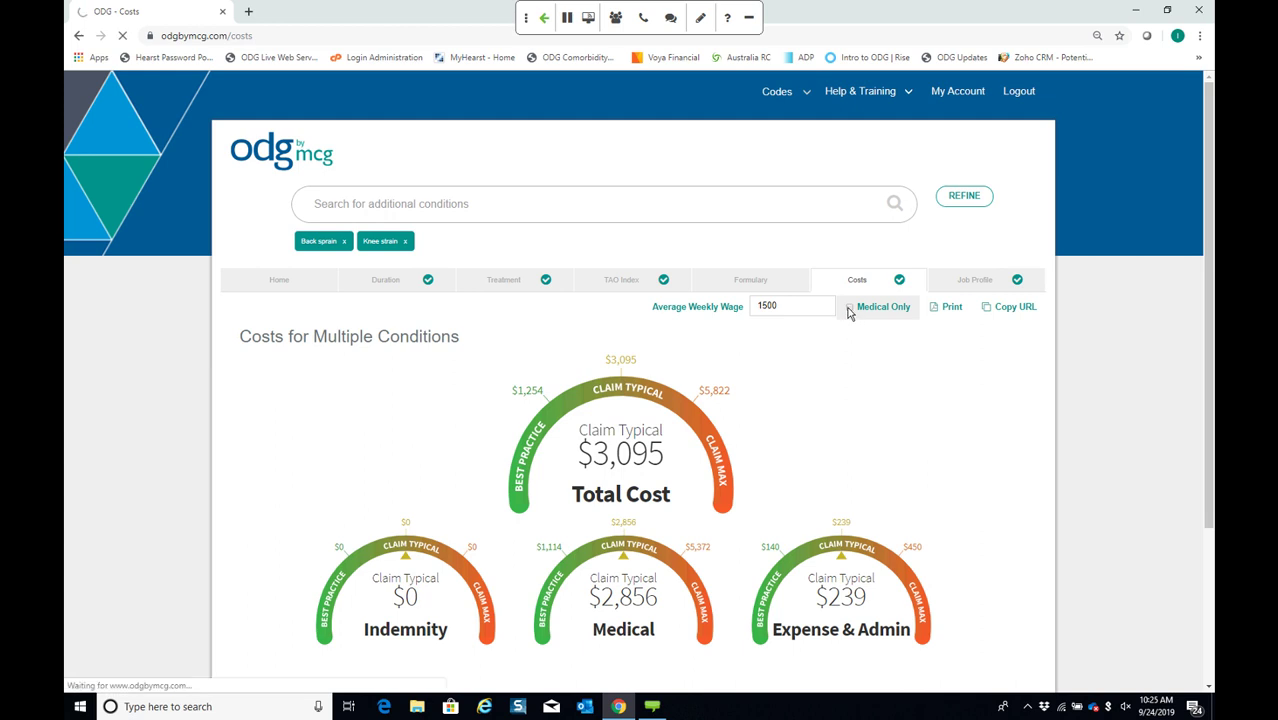
pyautogui.click(849, 308)
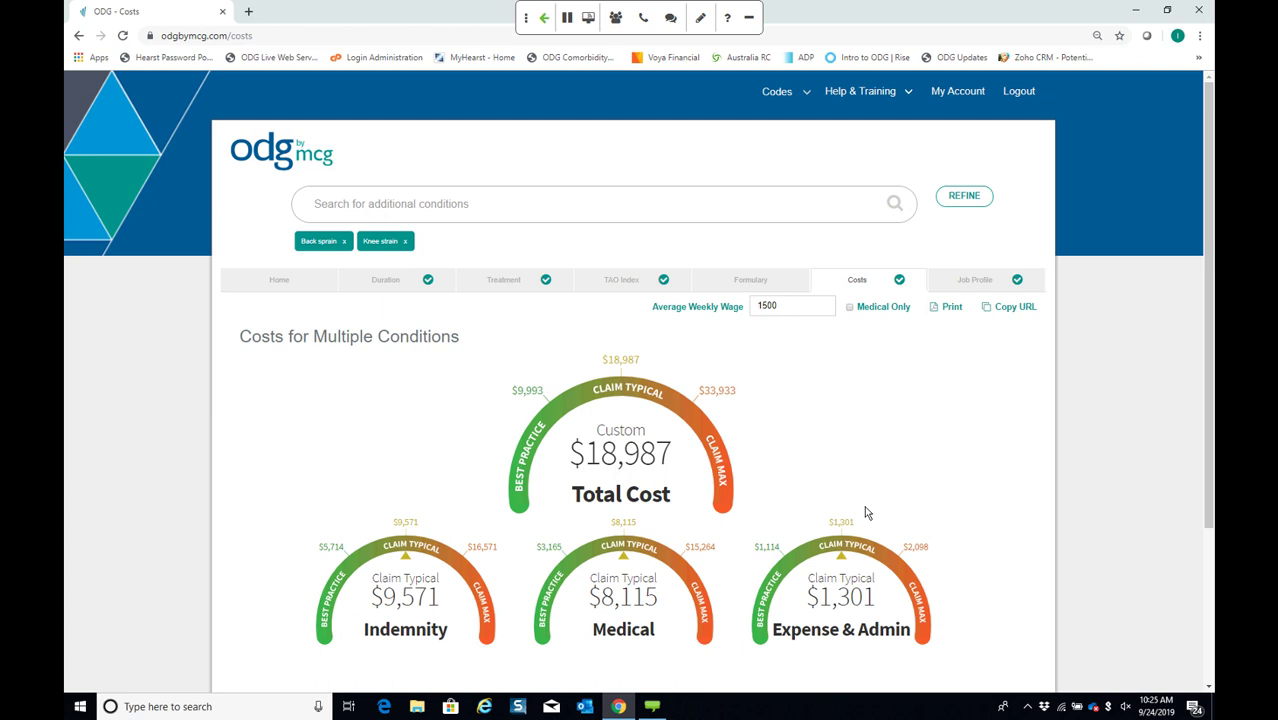
# Search for discectomy and add Lumbar discectomy as a condition to the cost results
pyautogui.click(539, 204)
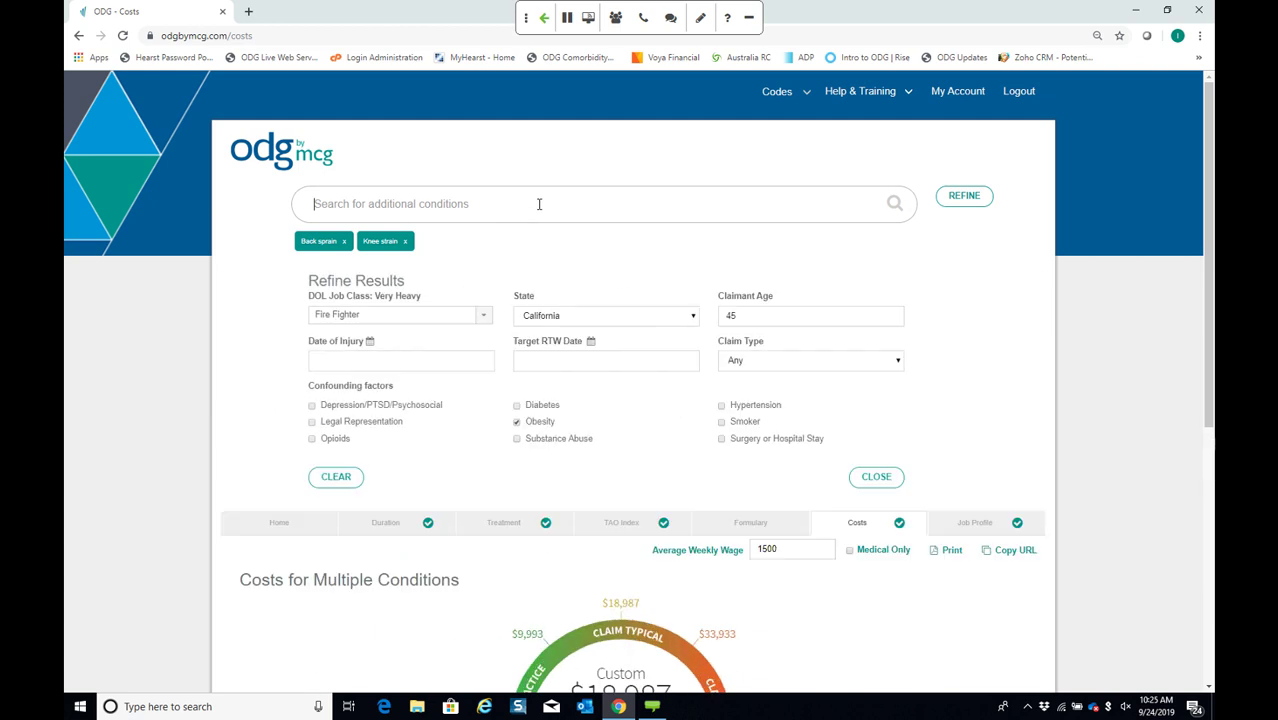
pyautogui.write('discectomy')
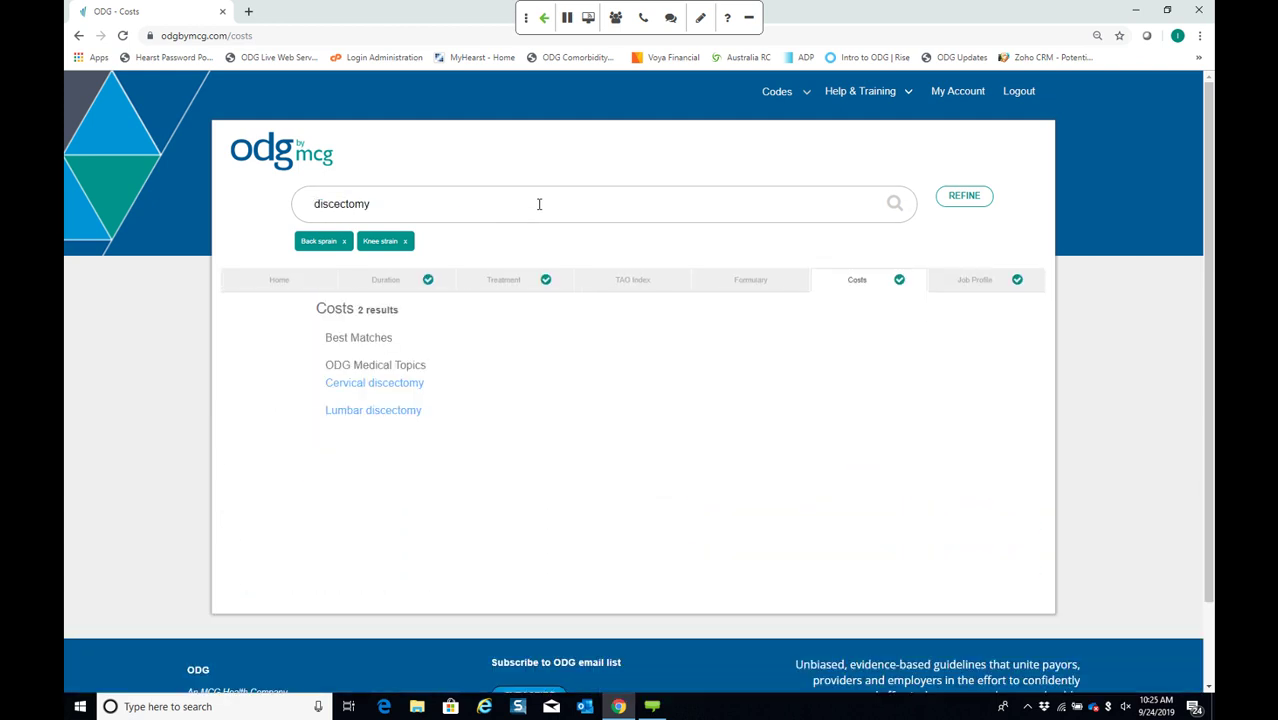
pyautogui.click(363, 412)
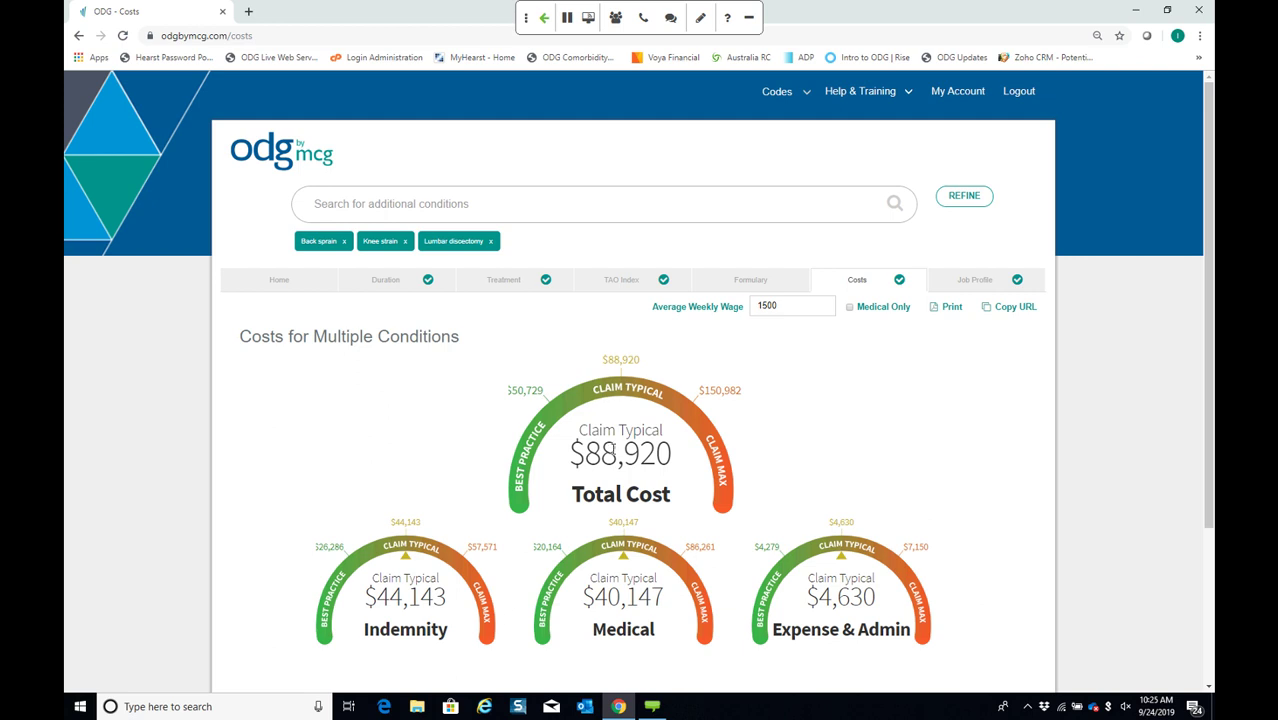
# Compare the total cost at Claim Max and at a custom point below Claim Typical, and return the gauge to Claim Typical
pyautogui.click(688, 412)
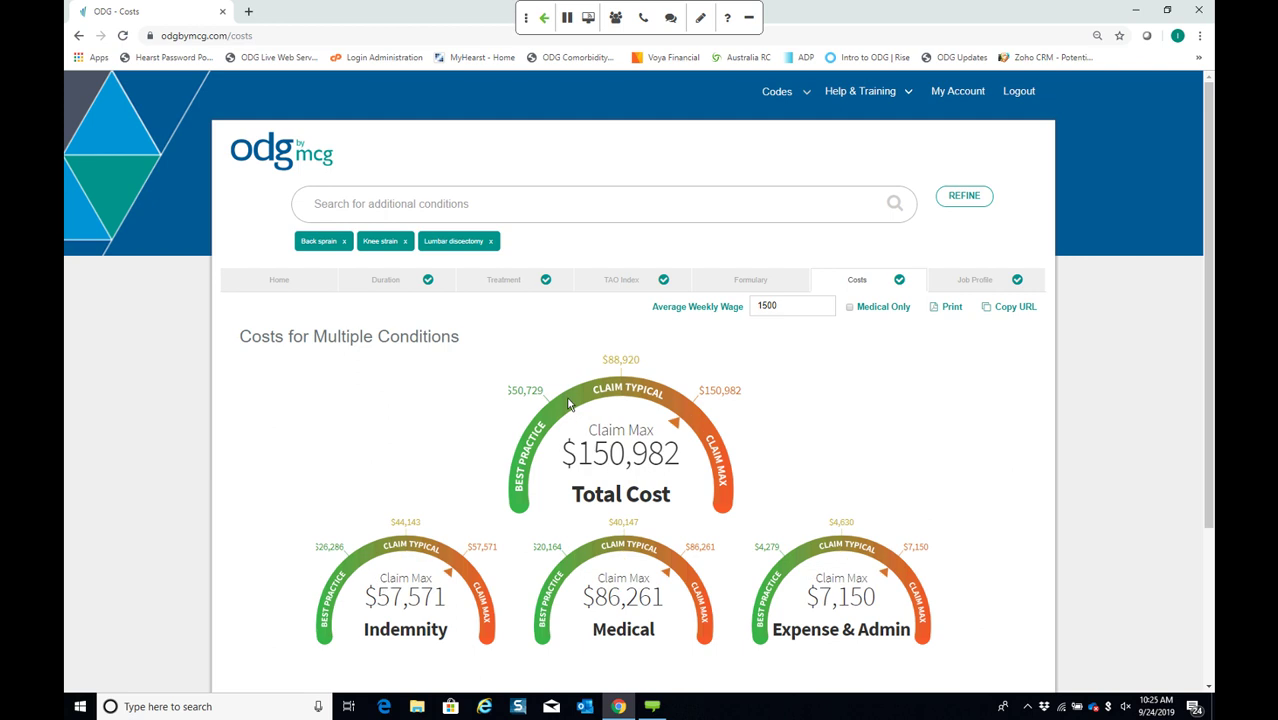
pyautogui.click(568, 402)
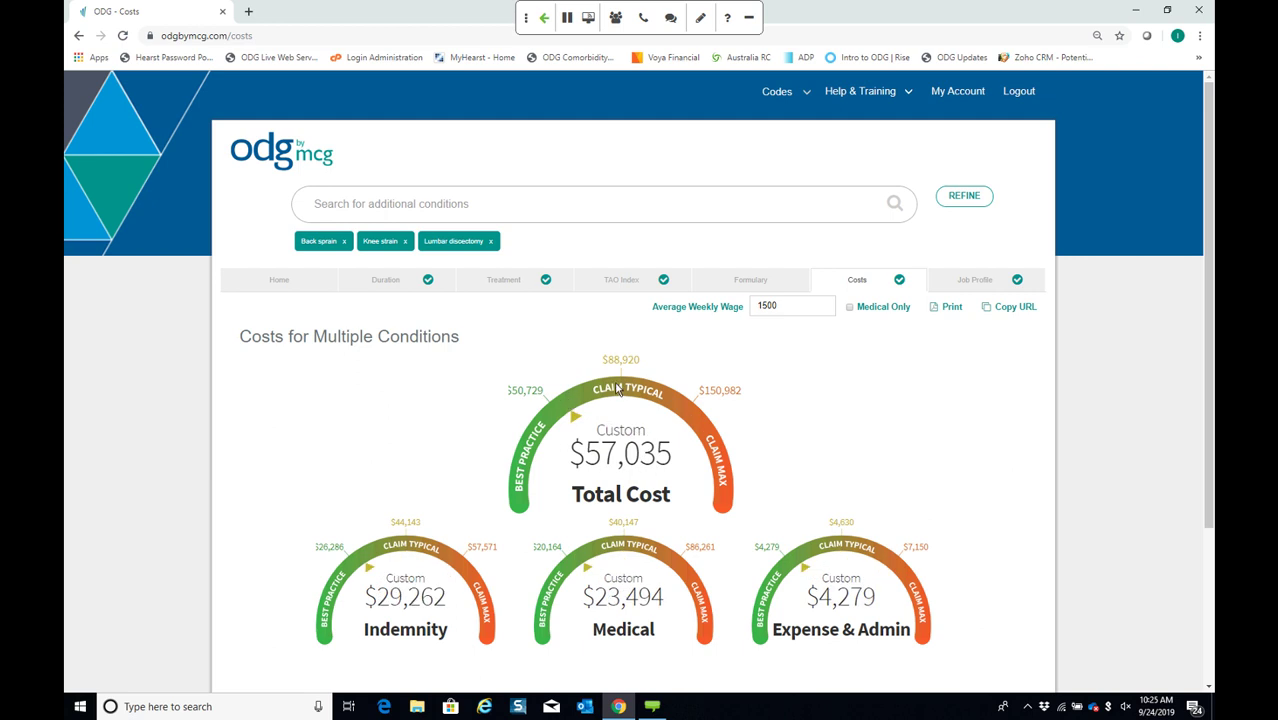
pyautogui.click(618, 390)
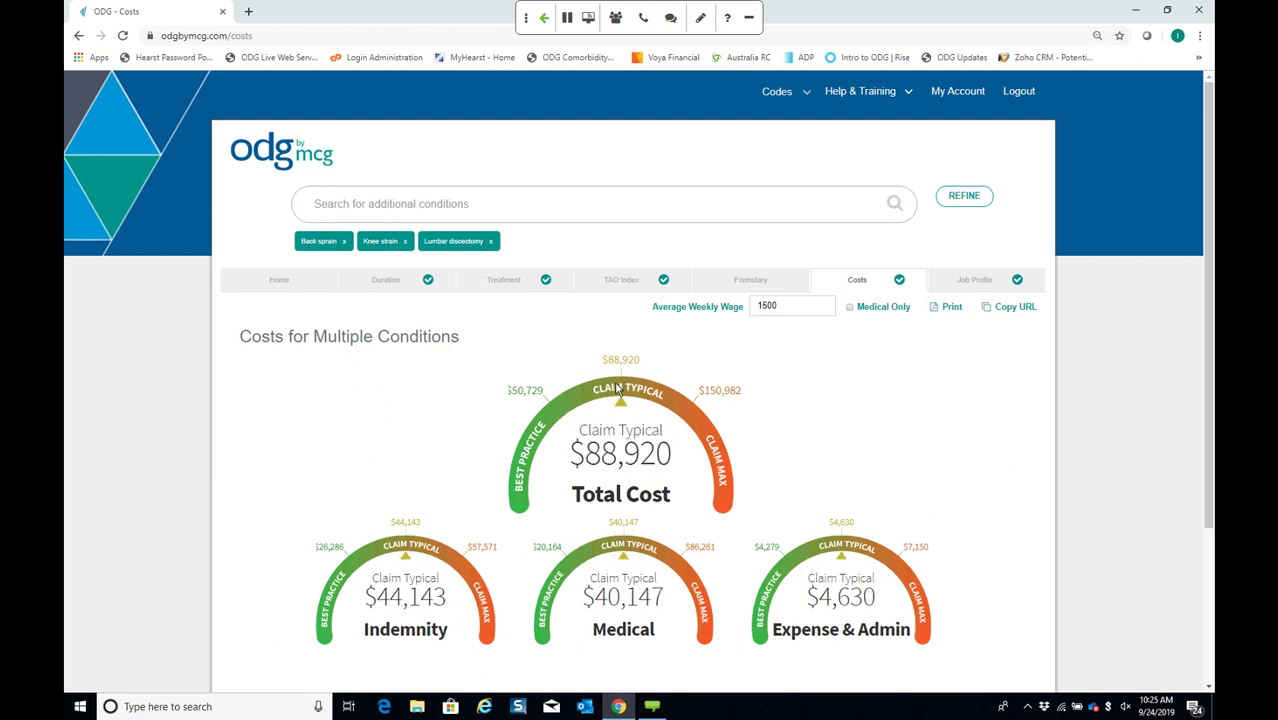
# Filter the treatment guidelines to the Recommended (generally) recommendation and the Injections category
pyautogui.click(503, 281)
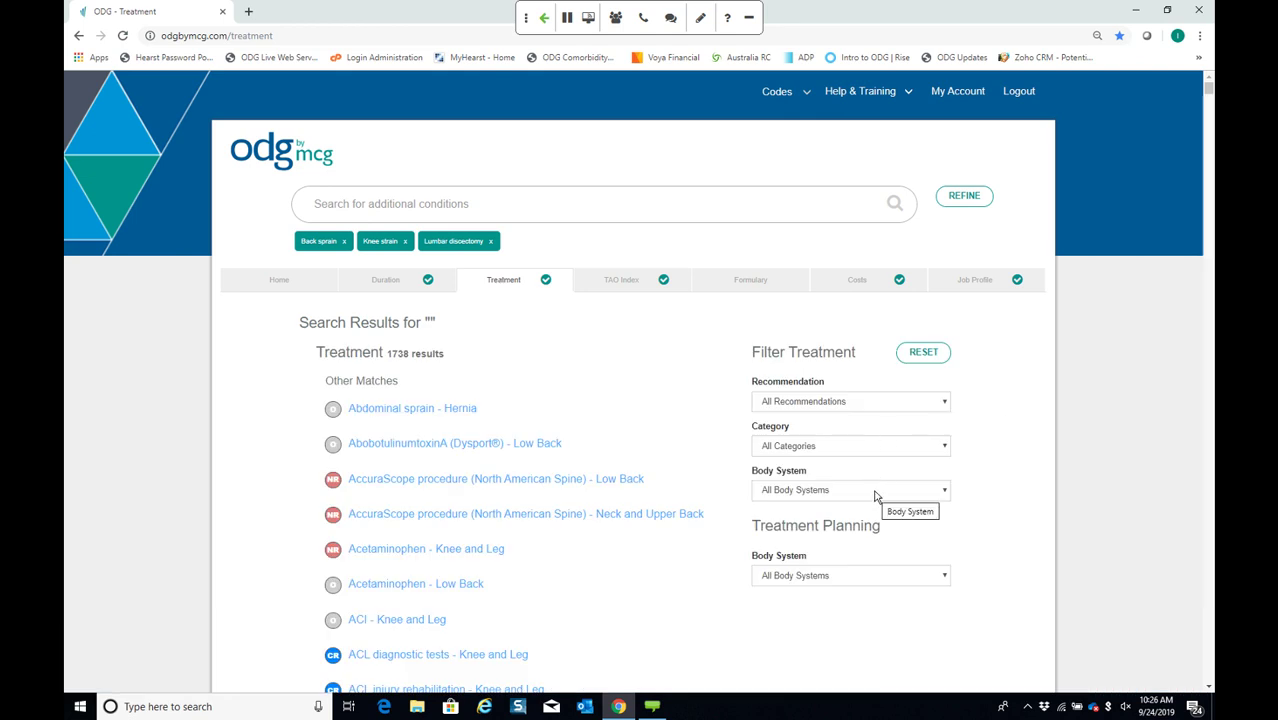
pyautogui.click(875, 490)
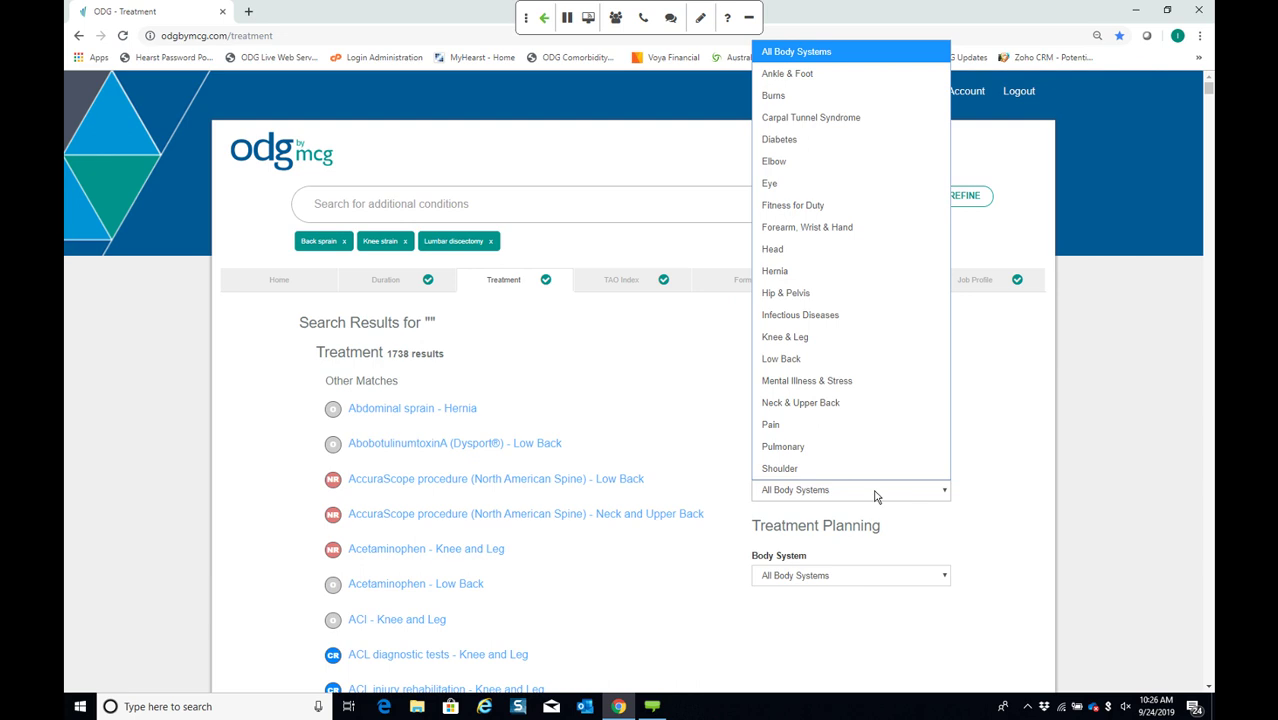
pyautogui.click(875, 490)
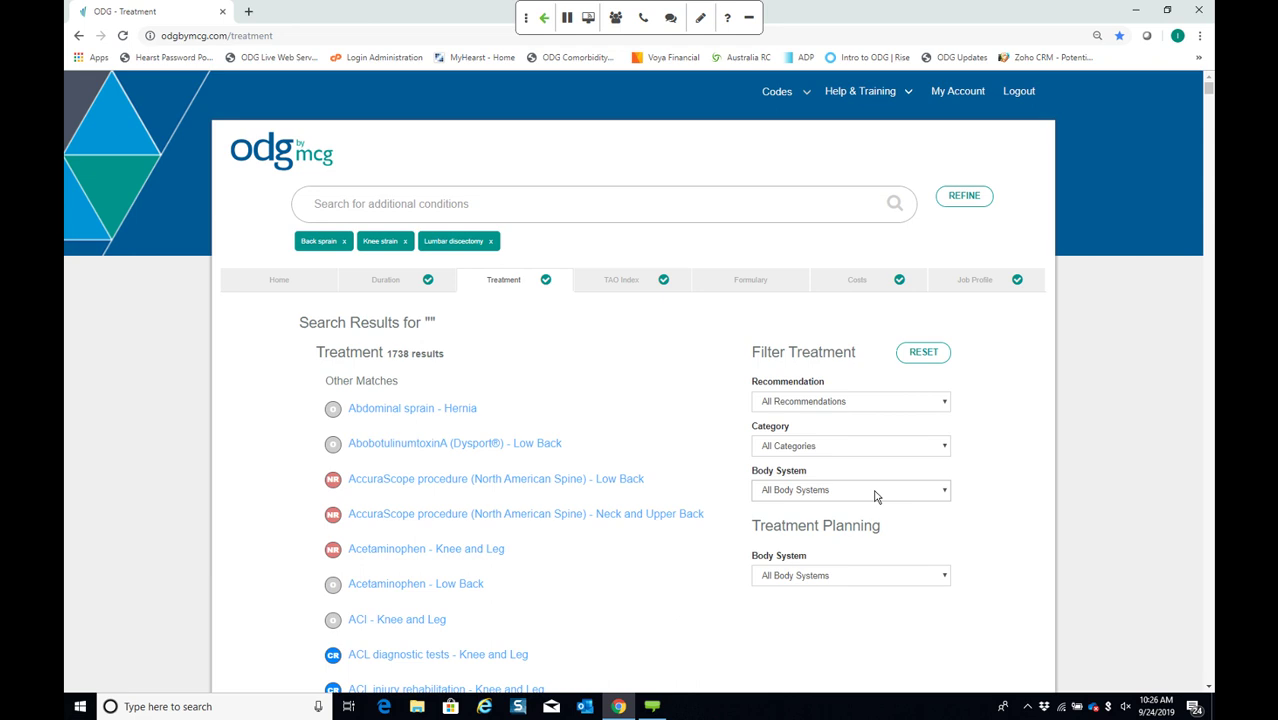
pyautogui.click(833, 401)
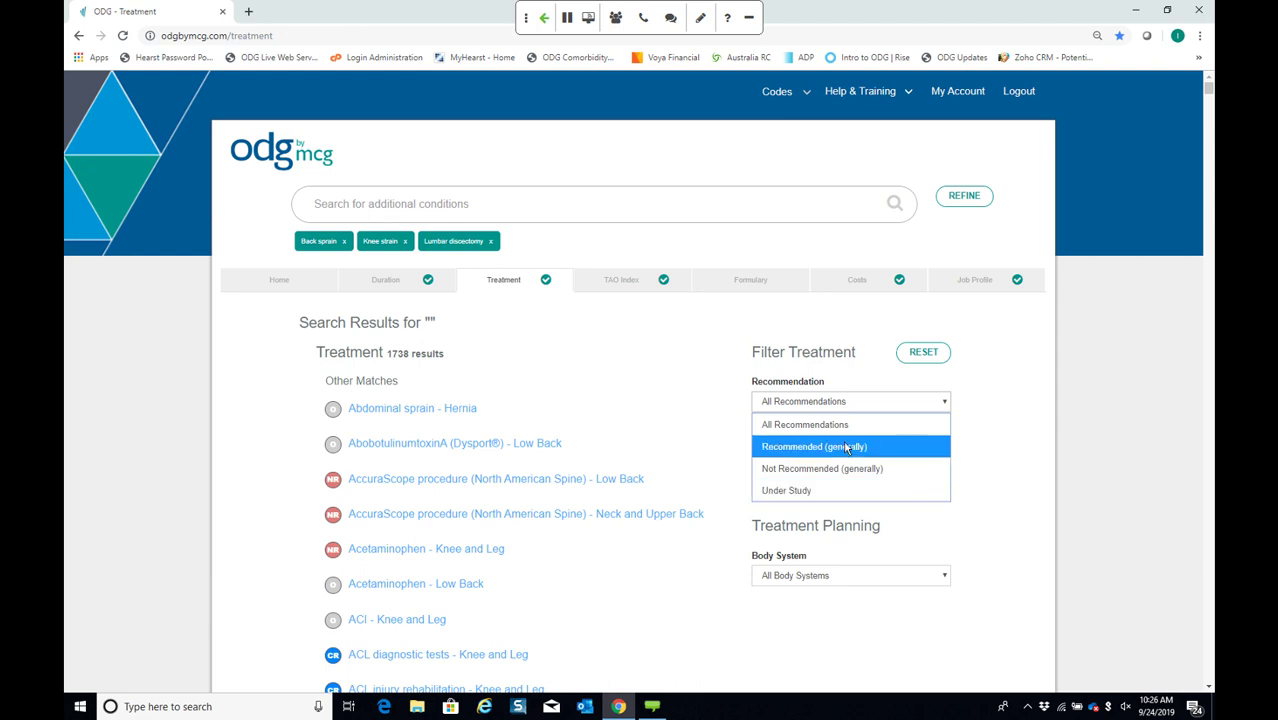
pyautogui.click(845, 448)
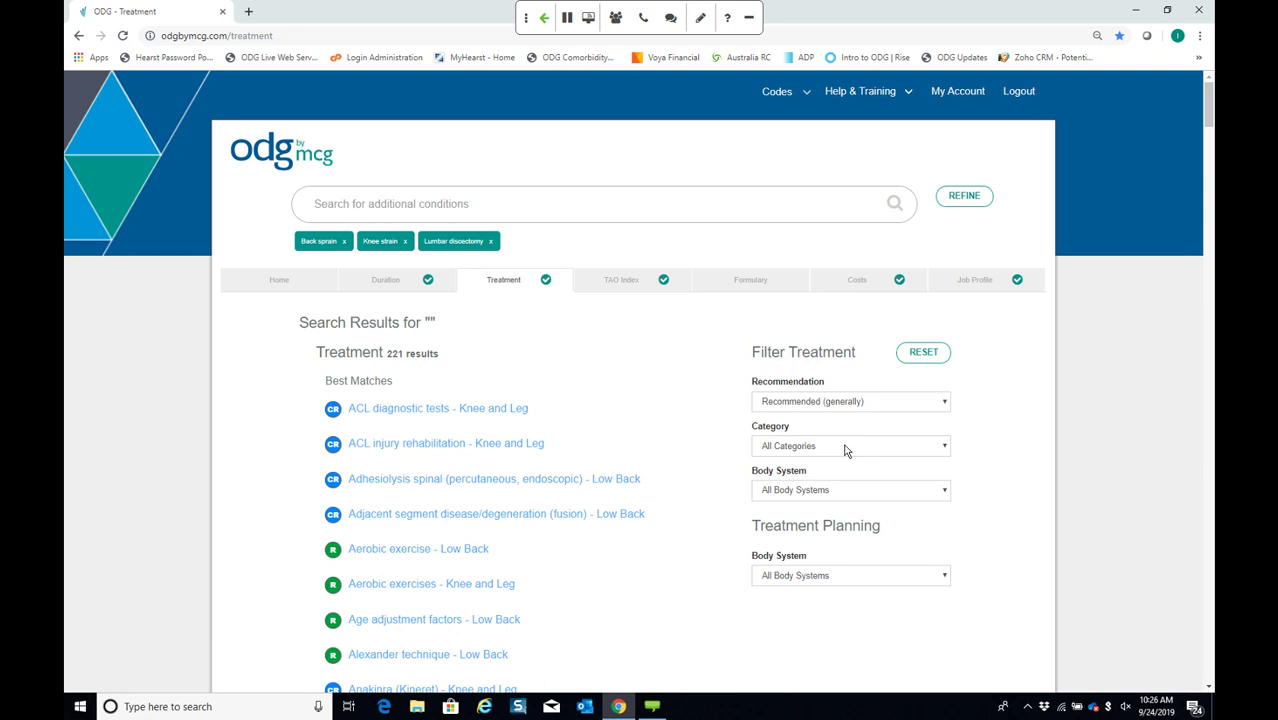
pyautogui.click(845, 449)
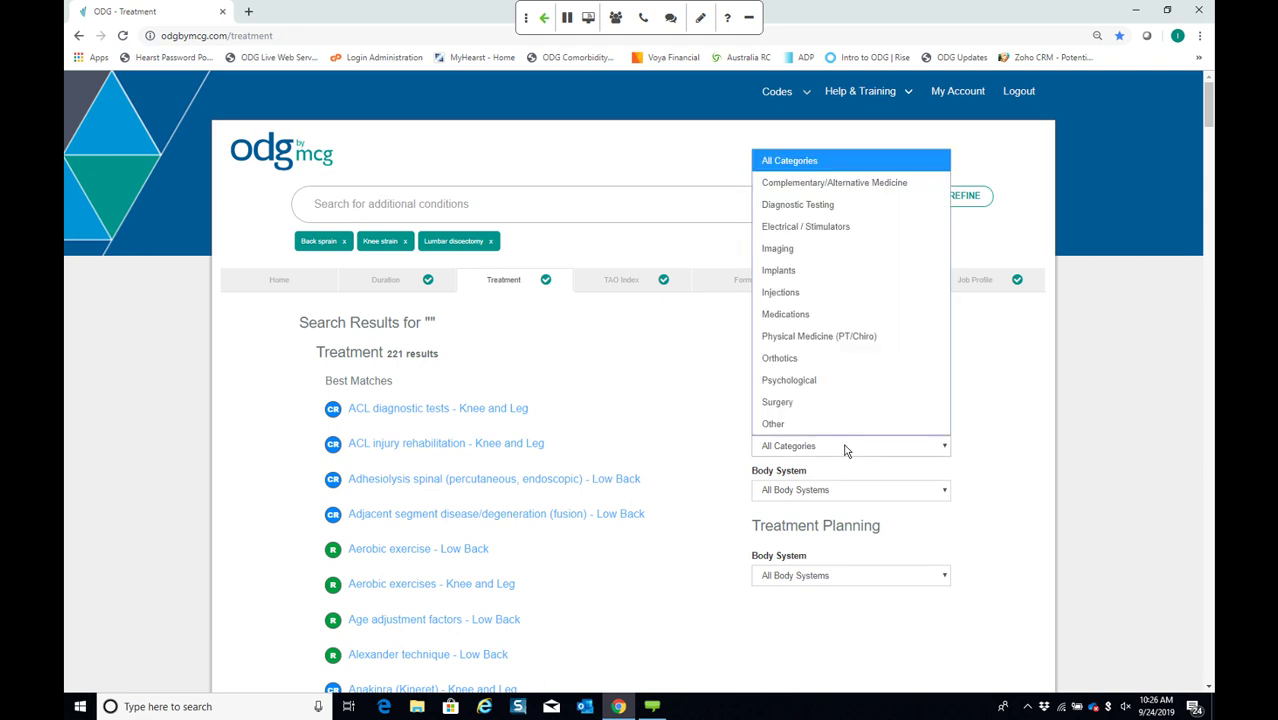
pyautogui.click(815, 292)
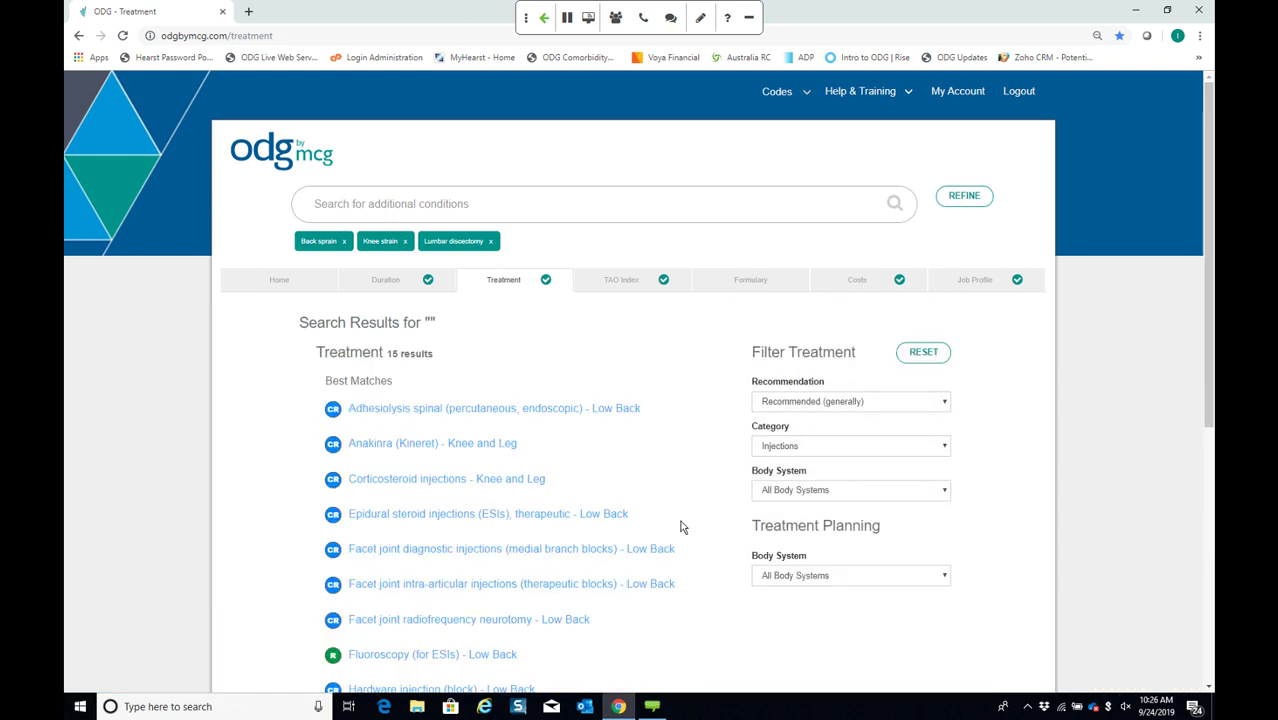
# Open the low back guideline for therapeutic epidural steroid injections (ESIs) from the filtered treatments
pyautogui.moveTo(446, 489)
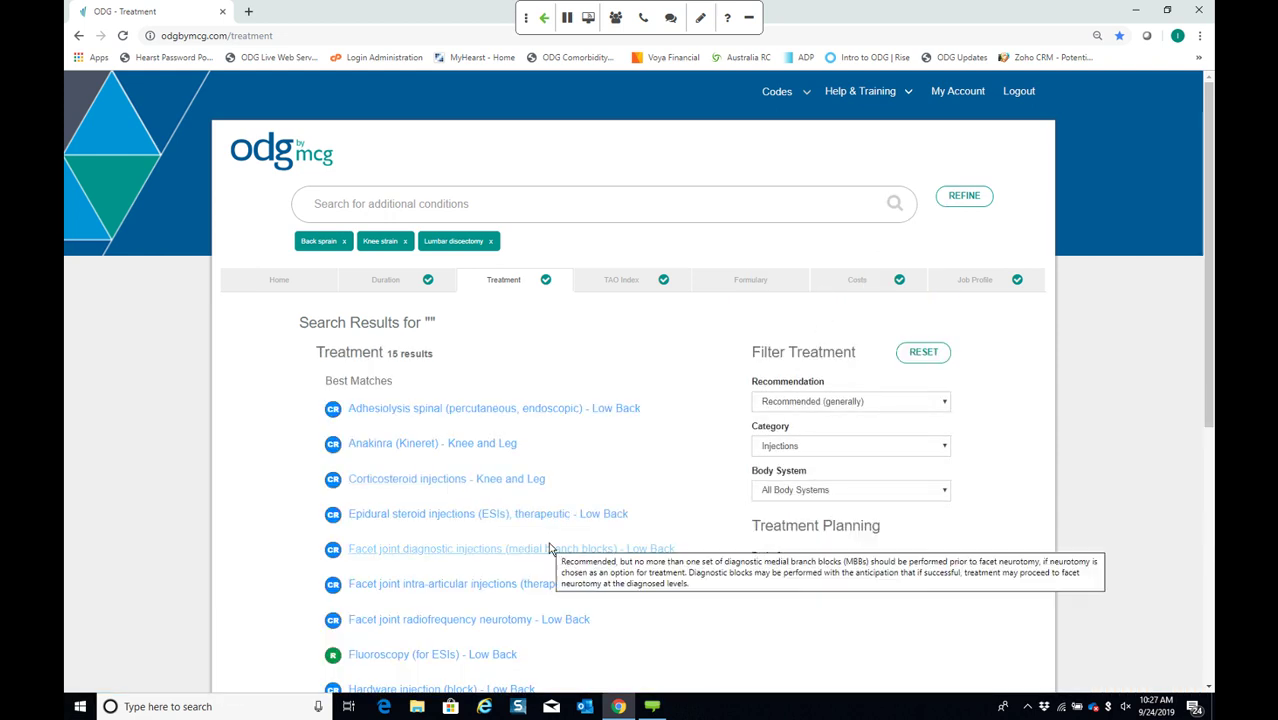
pyautogui.scroll(-2, 551, 548)
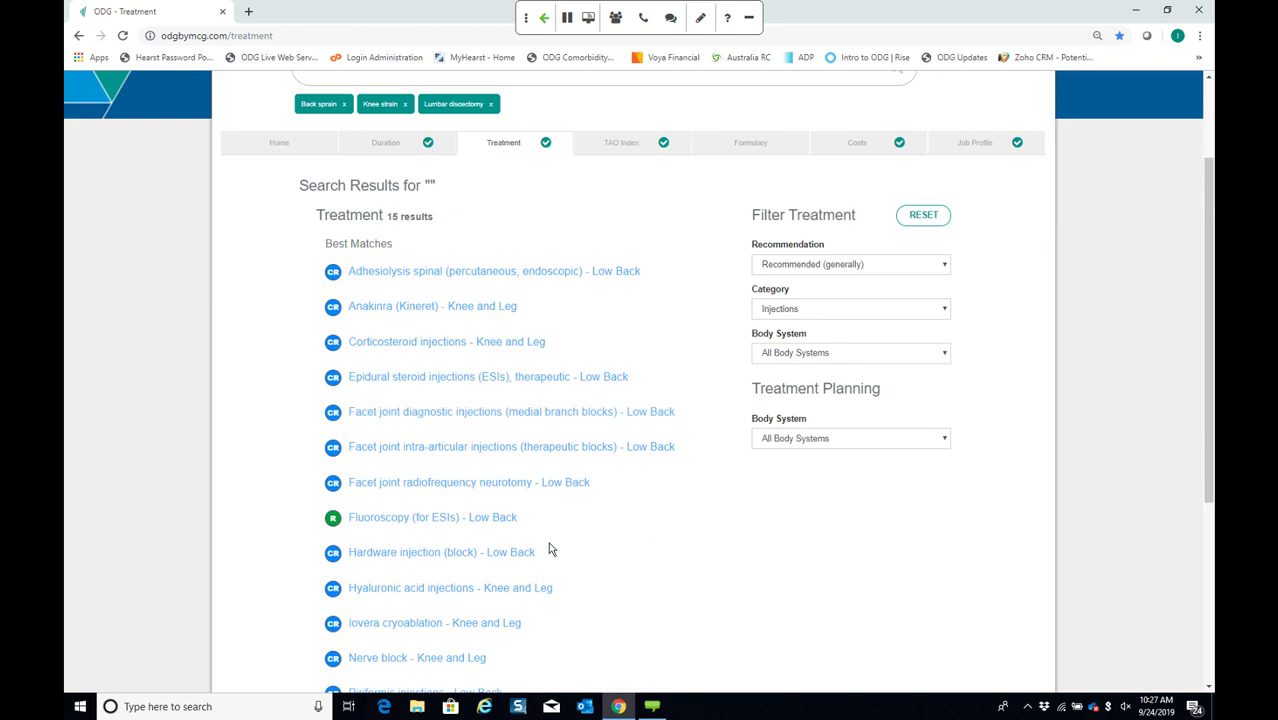
pyautogui.scroll(1, 551, 545)
pyautogui.click(477, 451)
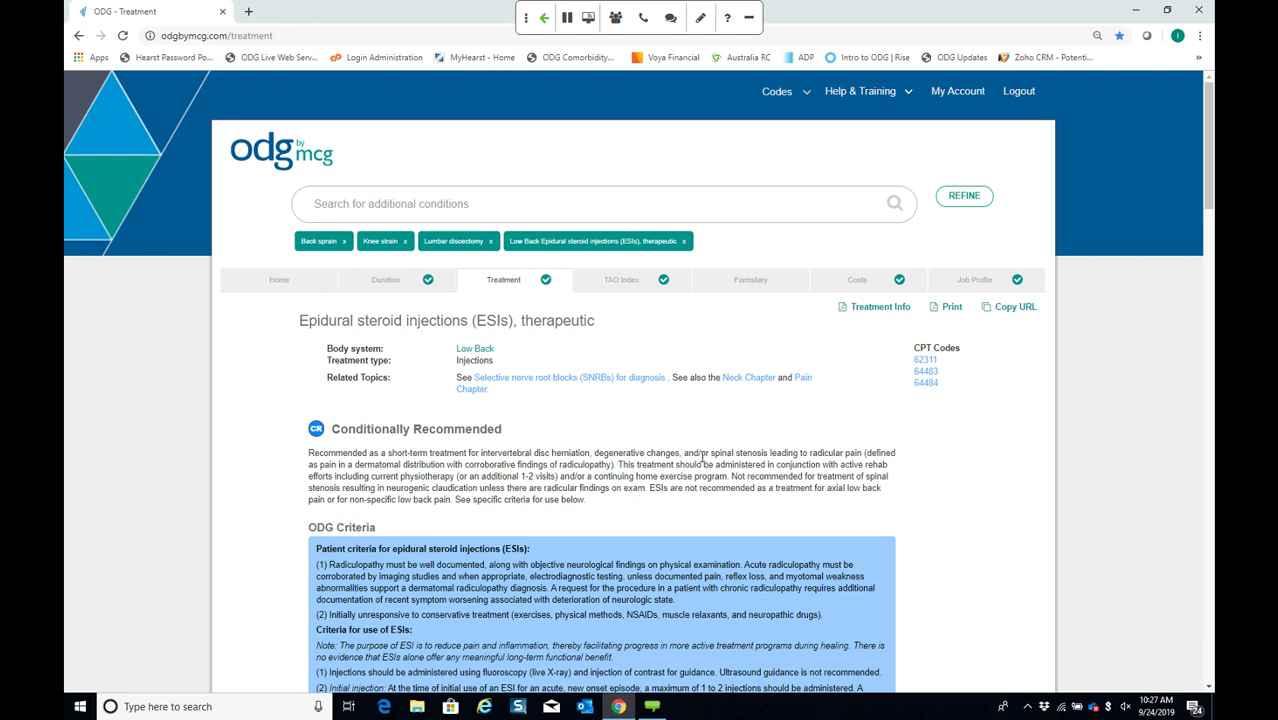
# Read the guideline's recommendation, ODG criteria and evidence summary for epidural steroid injections
pyautogui.scroll(-2, 705, 457)
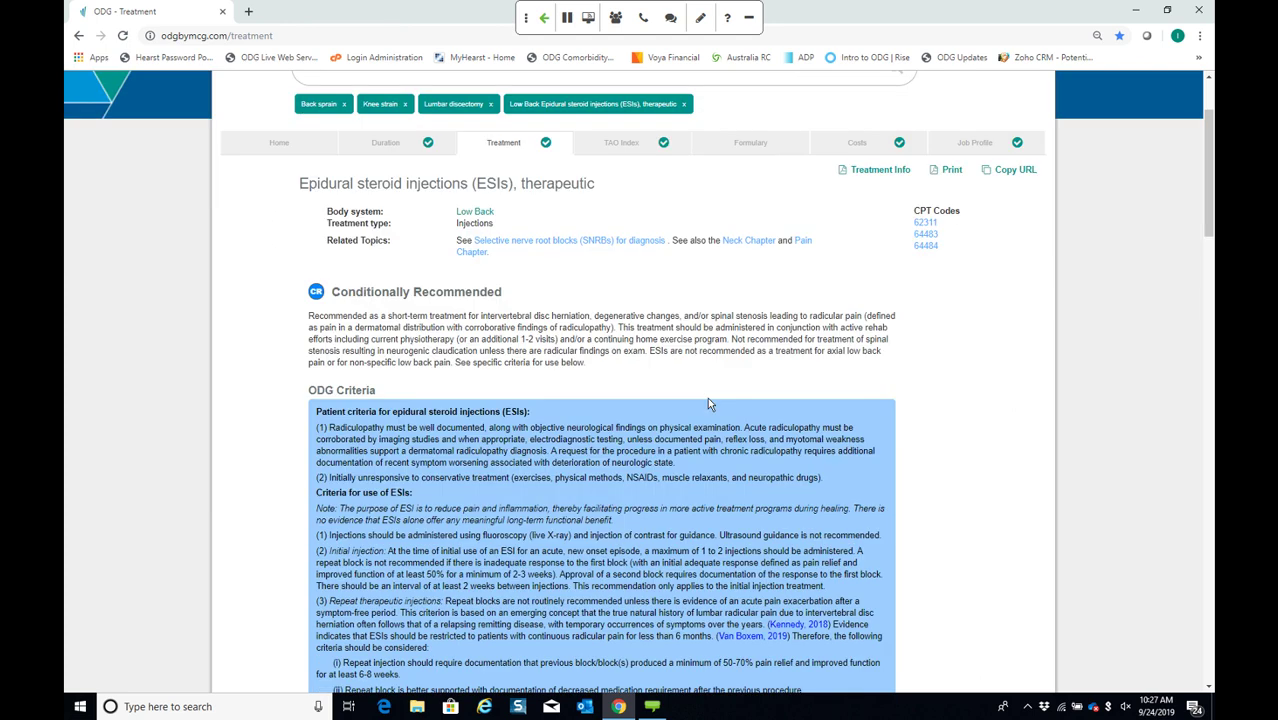
pyautogui.scroll(-2, 707, 404)
pyautogui.scroll(-1, 709, 398)
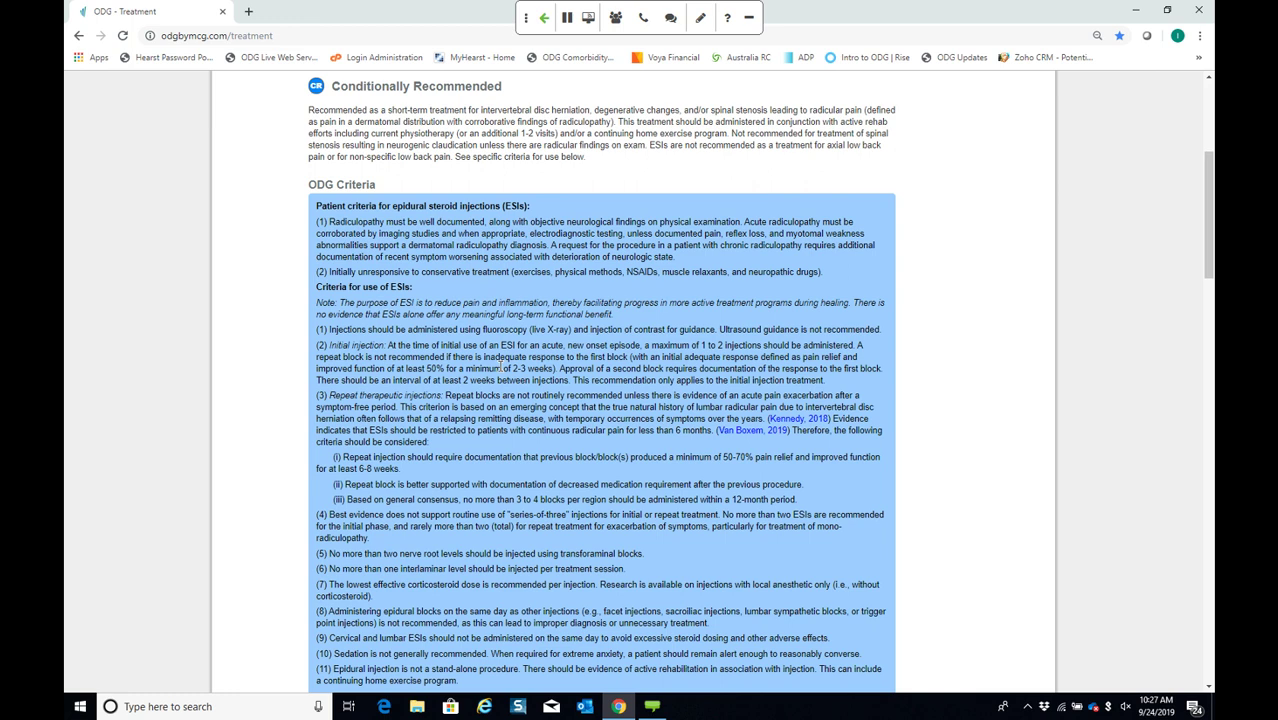
pyautogui.scroll(-4, 499, 367)
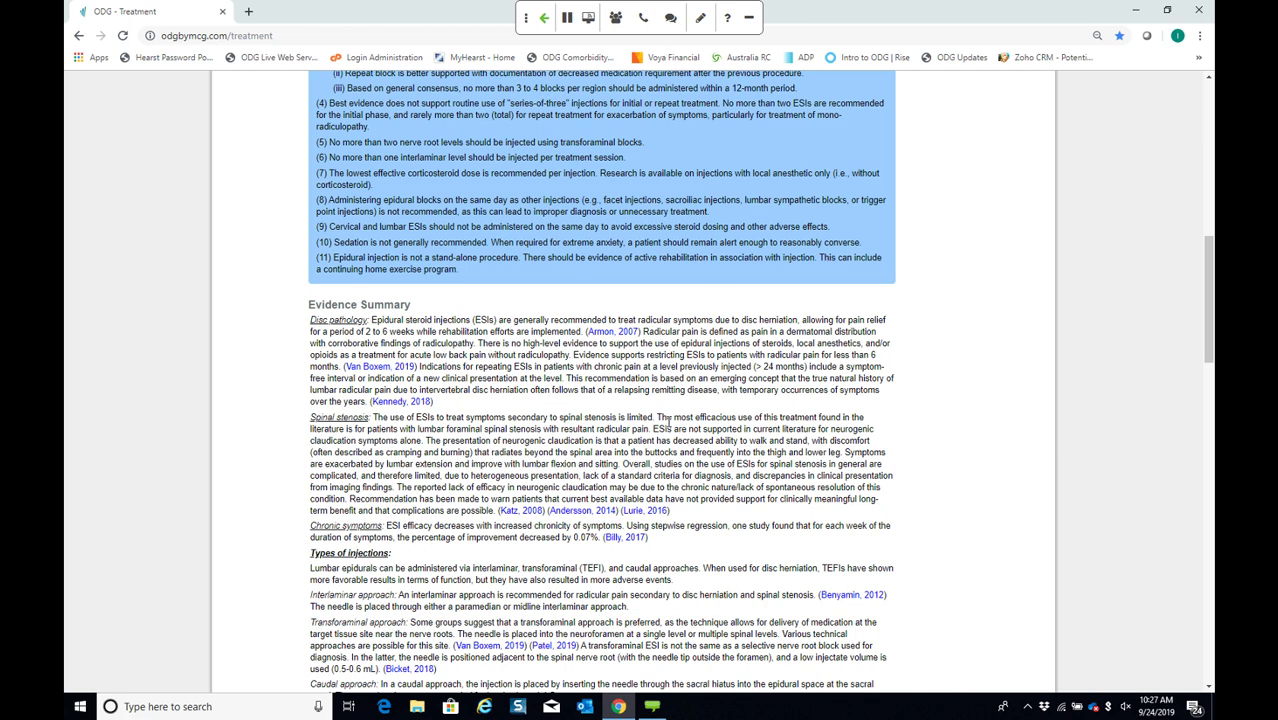
# Open the first 2007 reference in the disc pathology evidence, view its PubMed abstract, and highlight the citation and abstract text
pyautogui.click(617, 336)
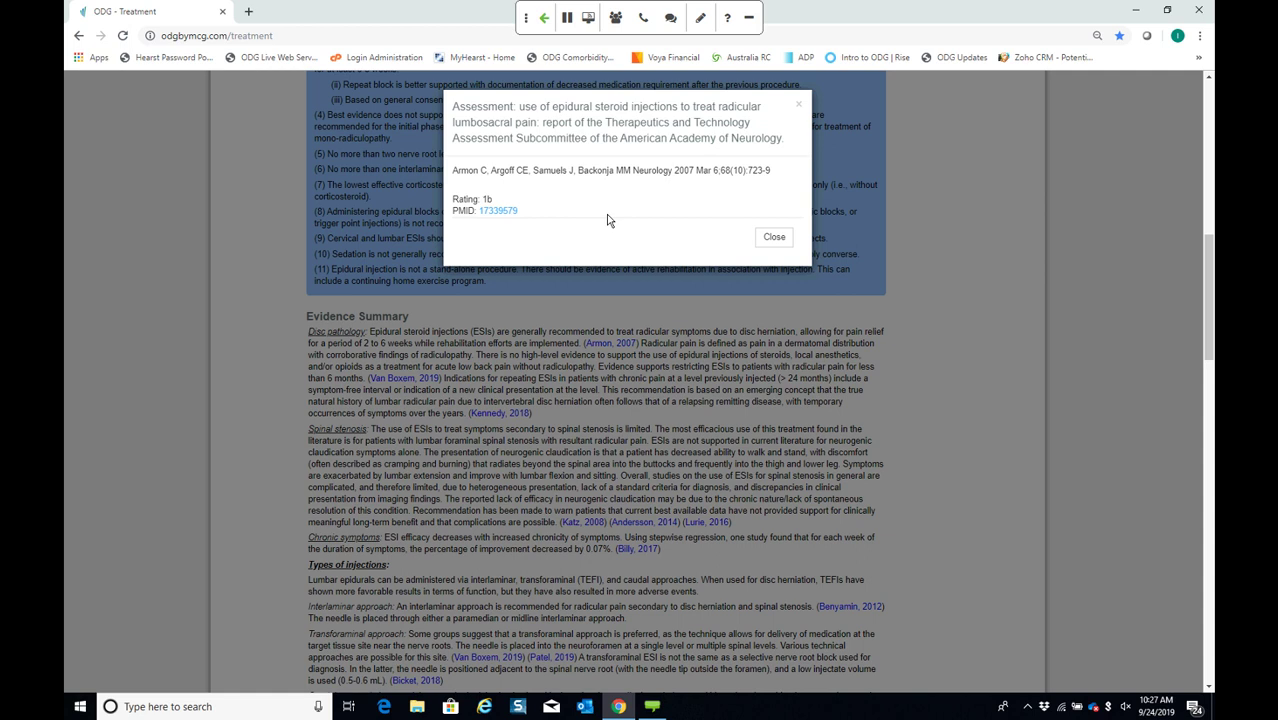
pyautogui.click(503, 212)
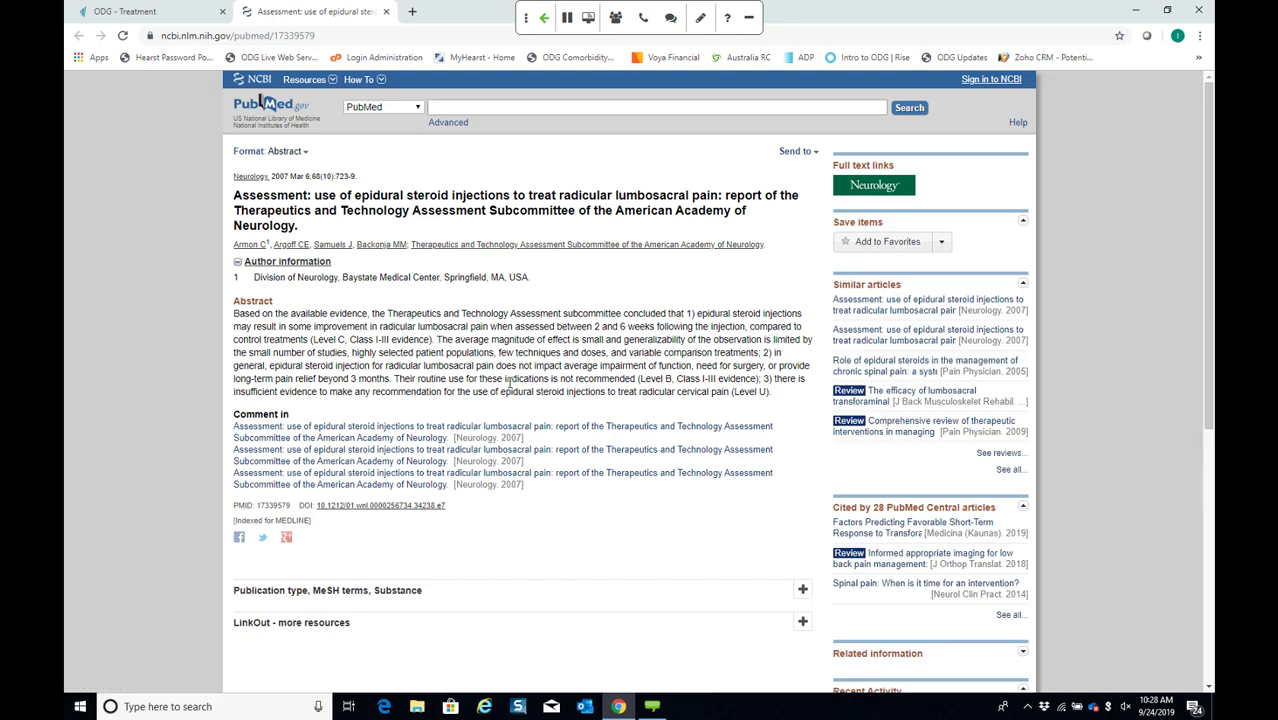
pyautogui.moveTo(229, 151); pyautogui.dragTo(615, 392)
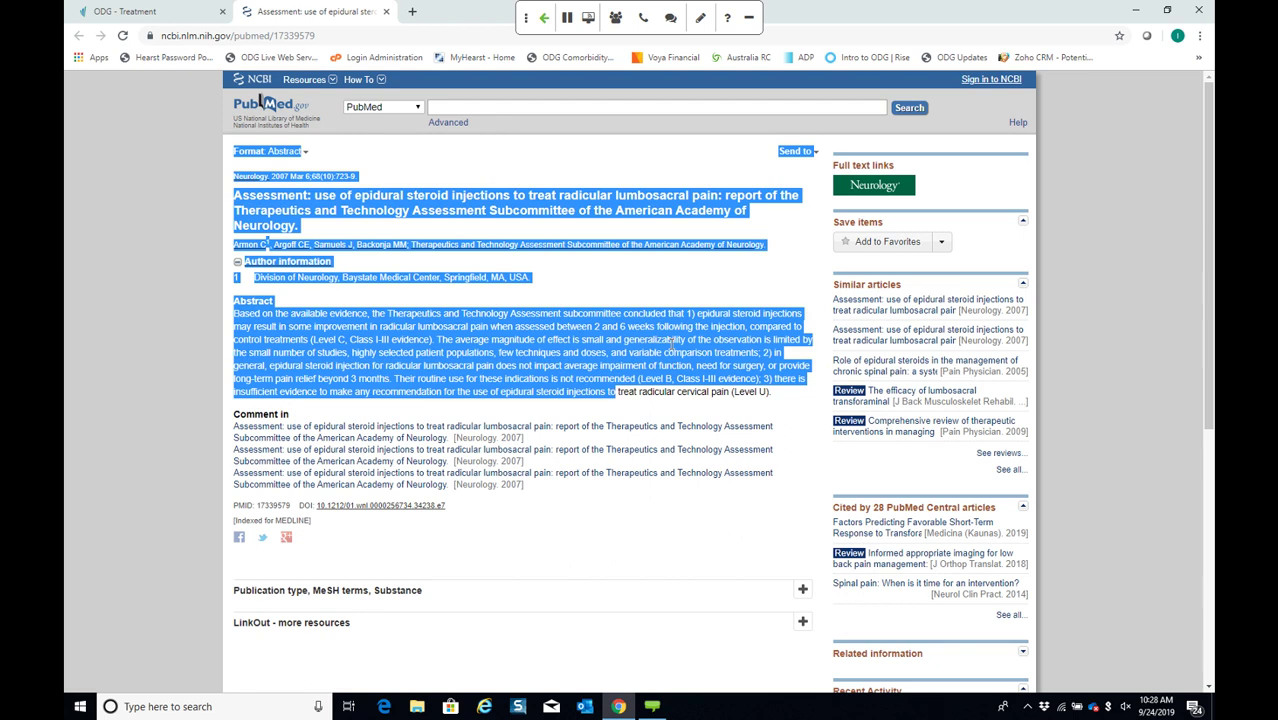
# Leave the PubMed abstract, close the reference details, and return to the start of the epidural steroid injections guideline
pyautogui.click(606, 262)
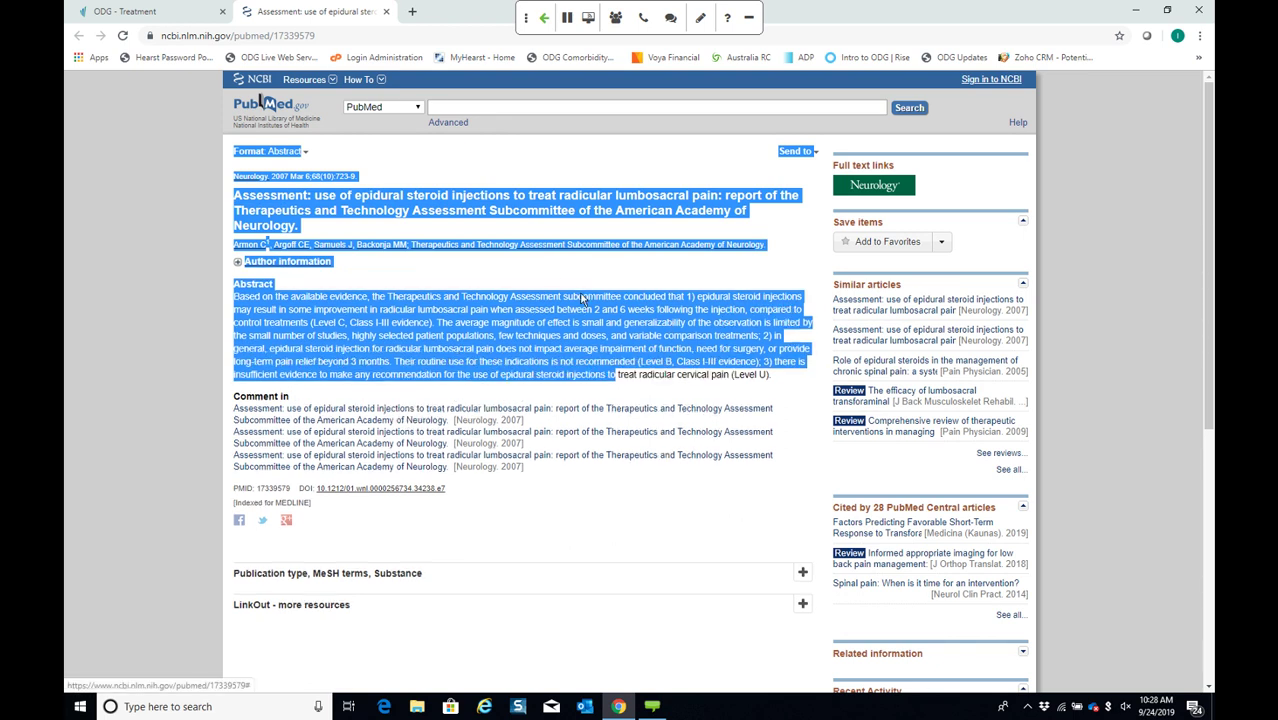
pyautogui.click(549, 263)
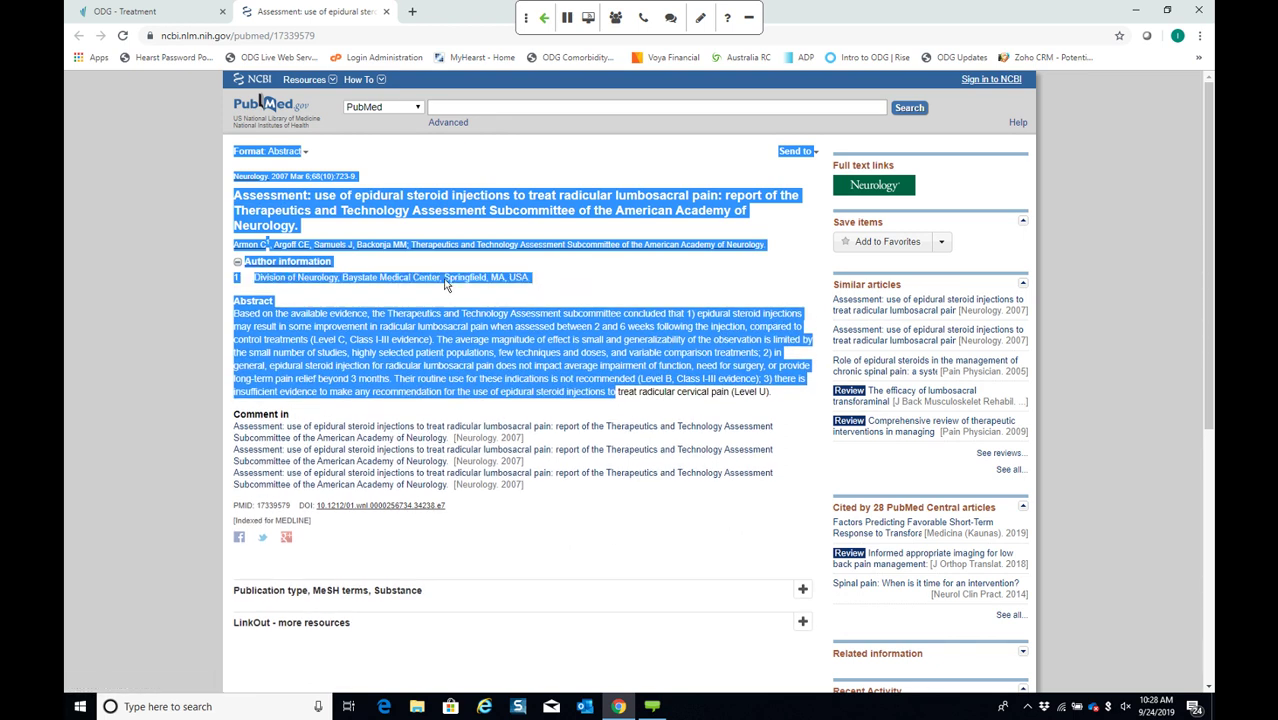
pyautogui.click(386, 11)
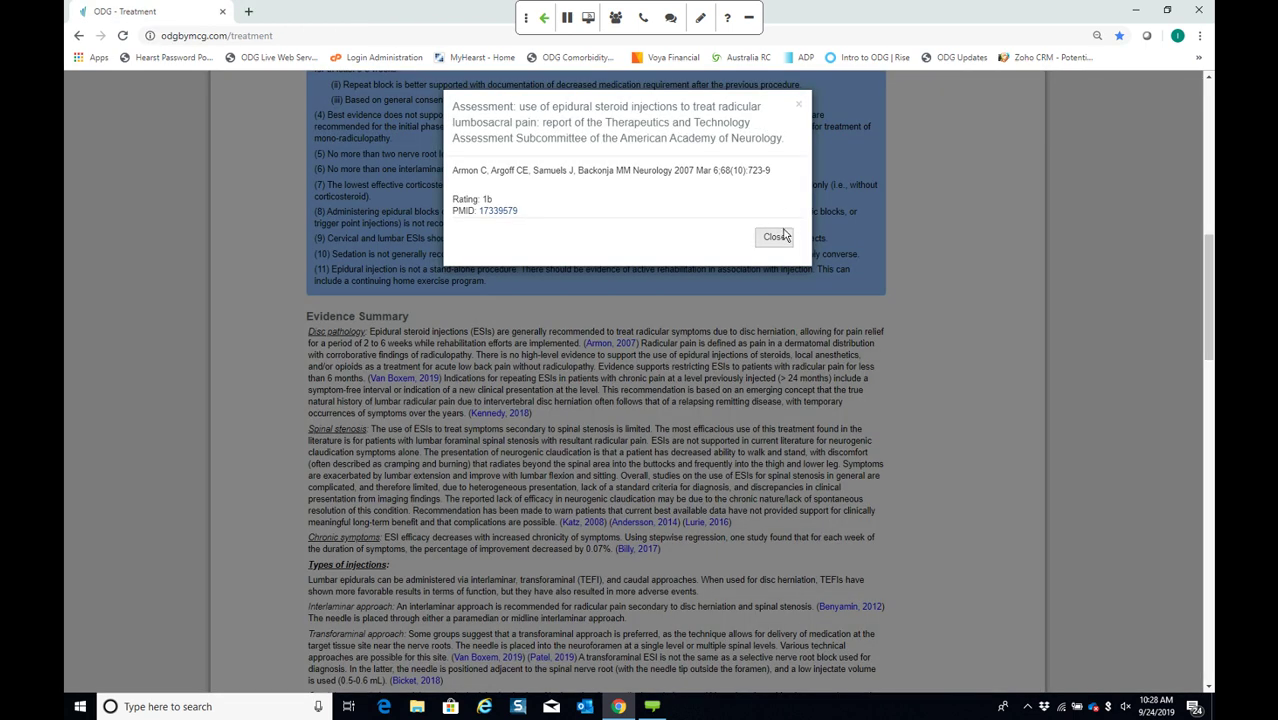
pyautogui.click(771, 236)
pyautogui.scroll(5, 795, 260)
pyautogui.scroll(4, 795, 260)
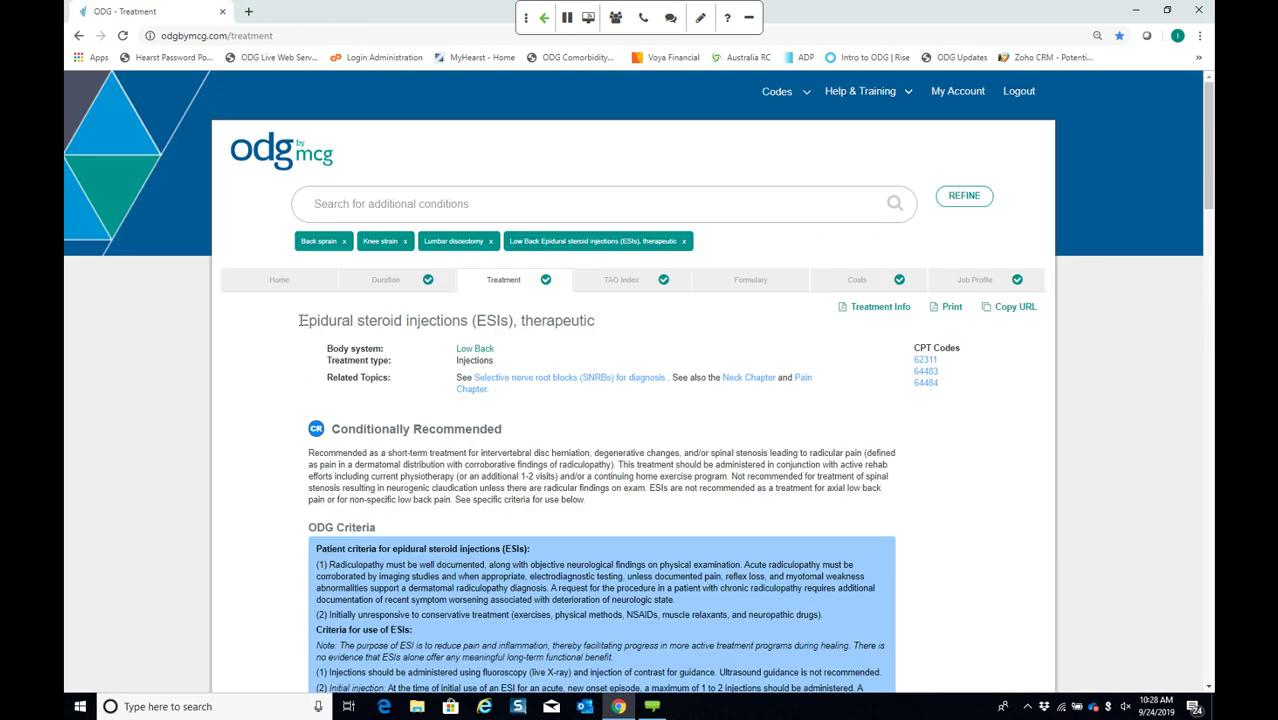
# Highlight the epidural steroid injections guideline from its title through the patient criteria, and copy the guideline's URL
pyautogui.moveTo(300, 320); pyautogui.dragTo(870, 628)
pyautogui.click(951, 578)
pyautogui.click(1010, 308)
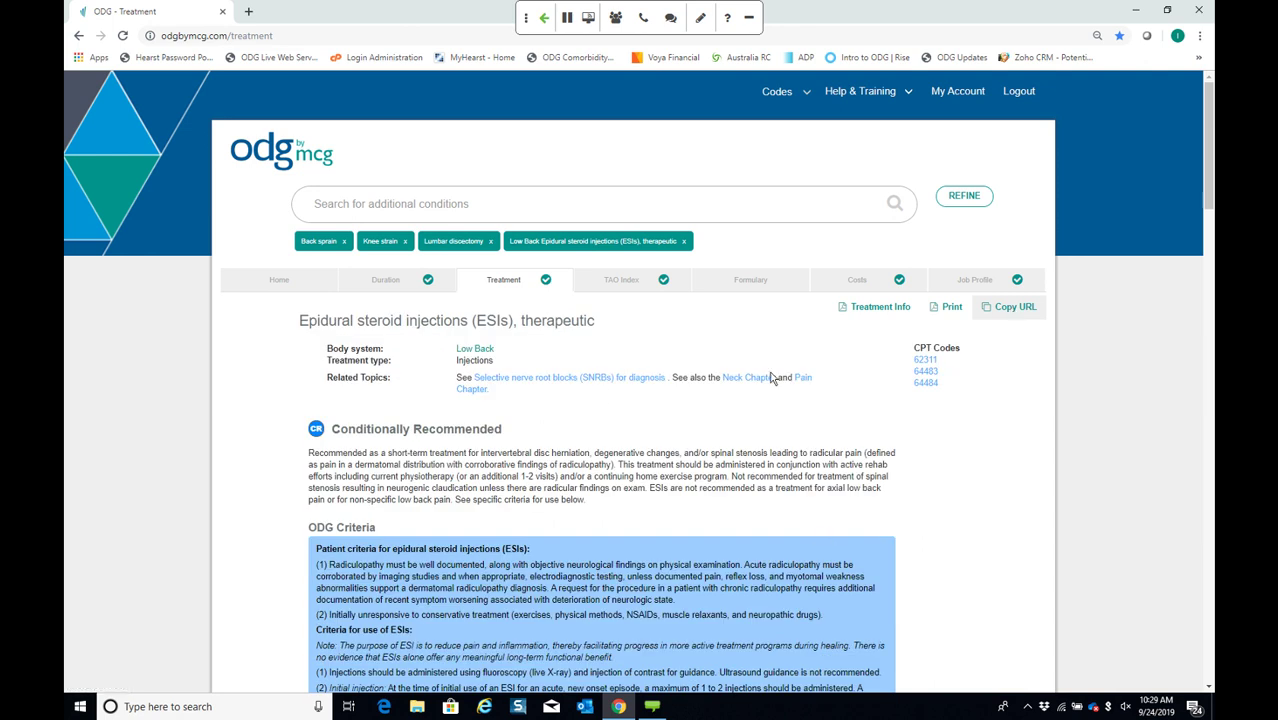
# Search for "low back physical ther" and open the low back Physical therapy (PT) guideline
pyautogui.click(427, 205)
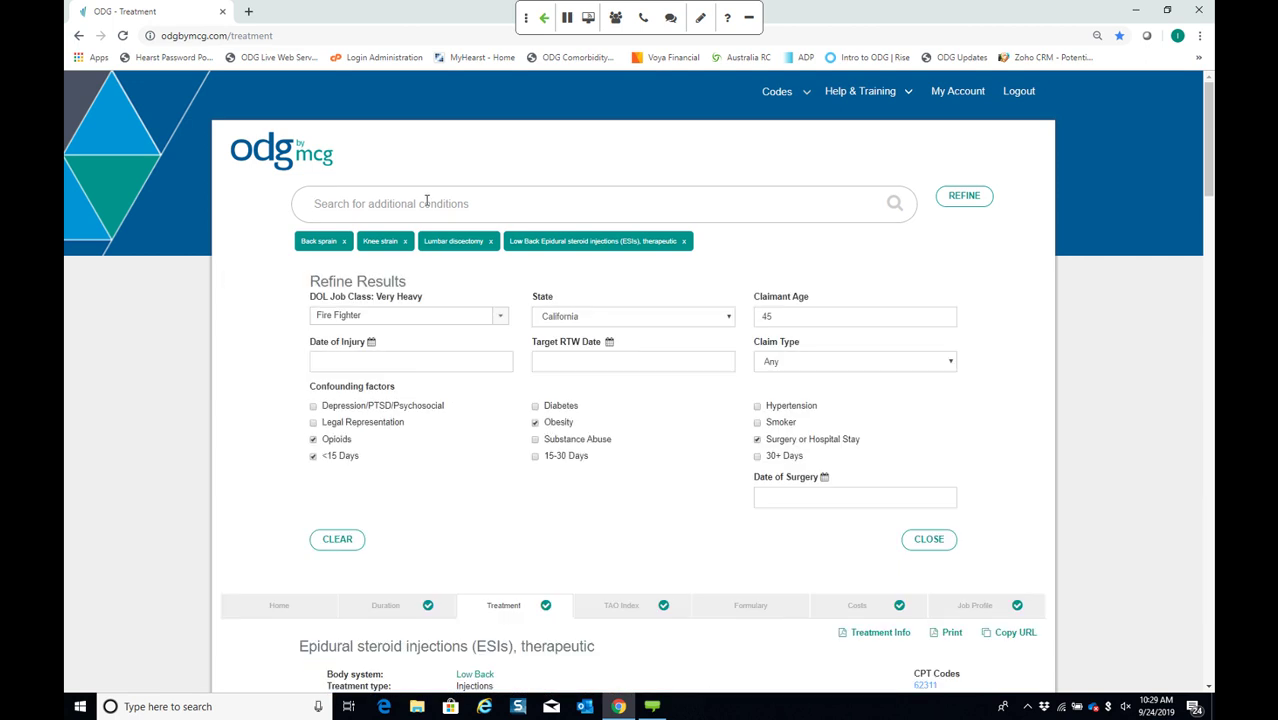
pyautogui.write('lo')
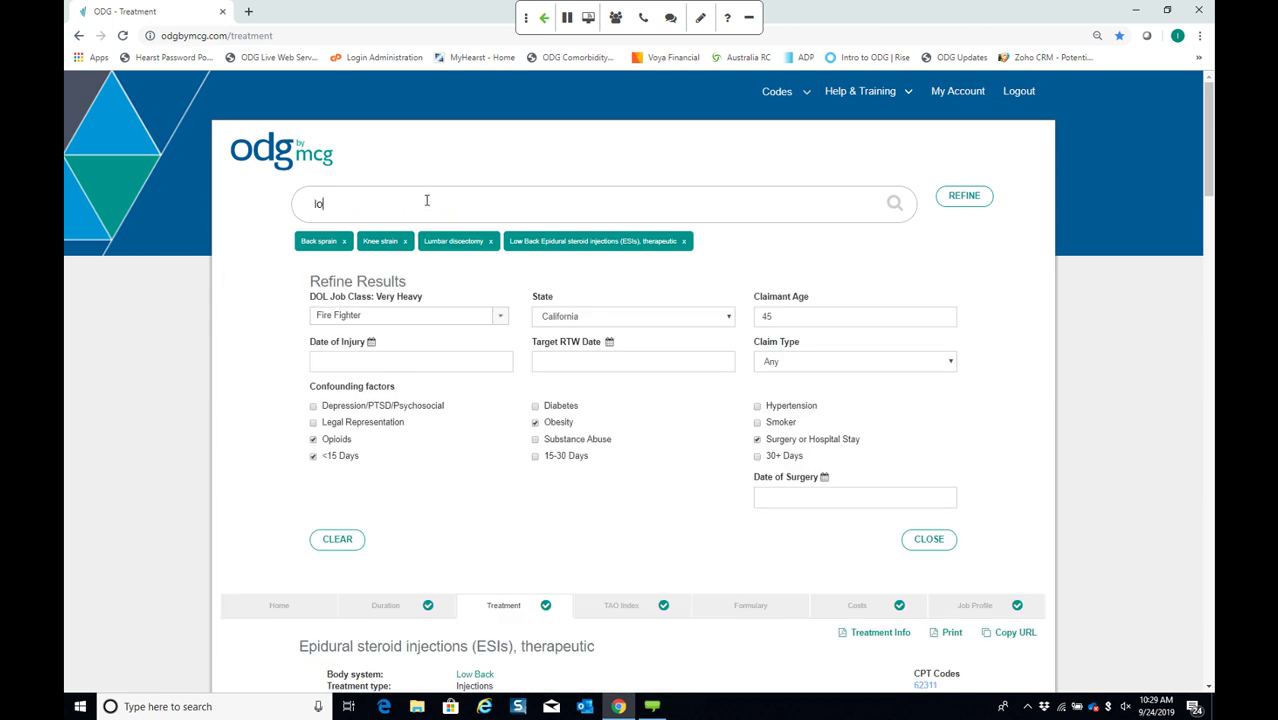
pyautogui.write('w bac')
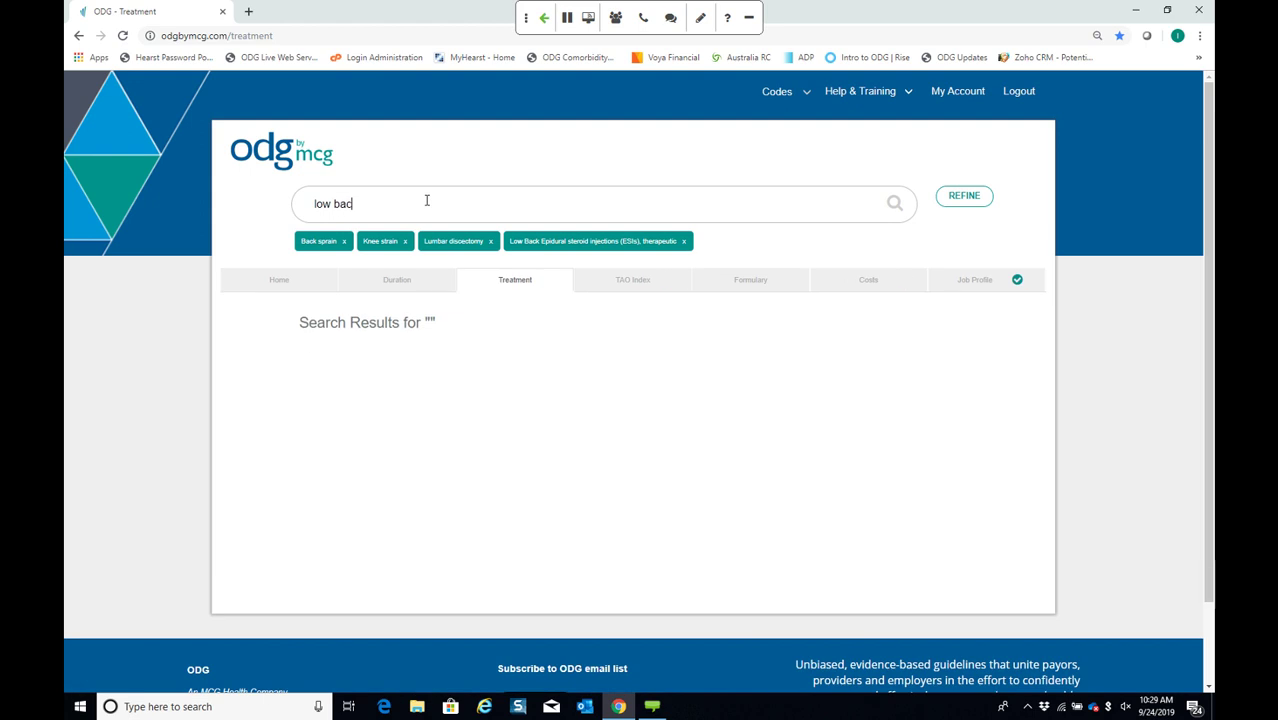
pyautogui.write('k physical ther')
pyautogui.press('Return')
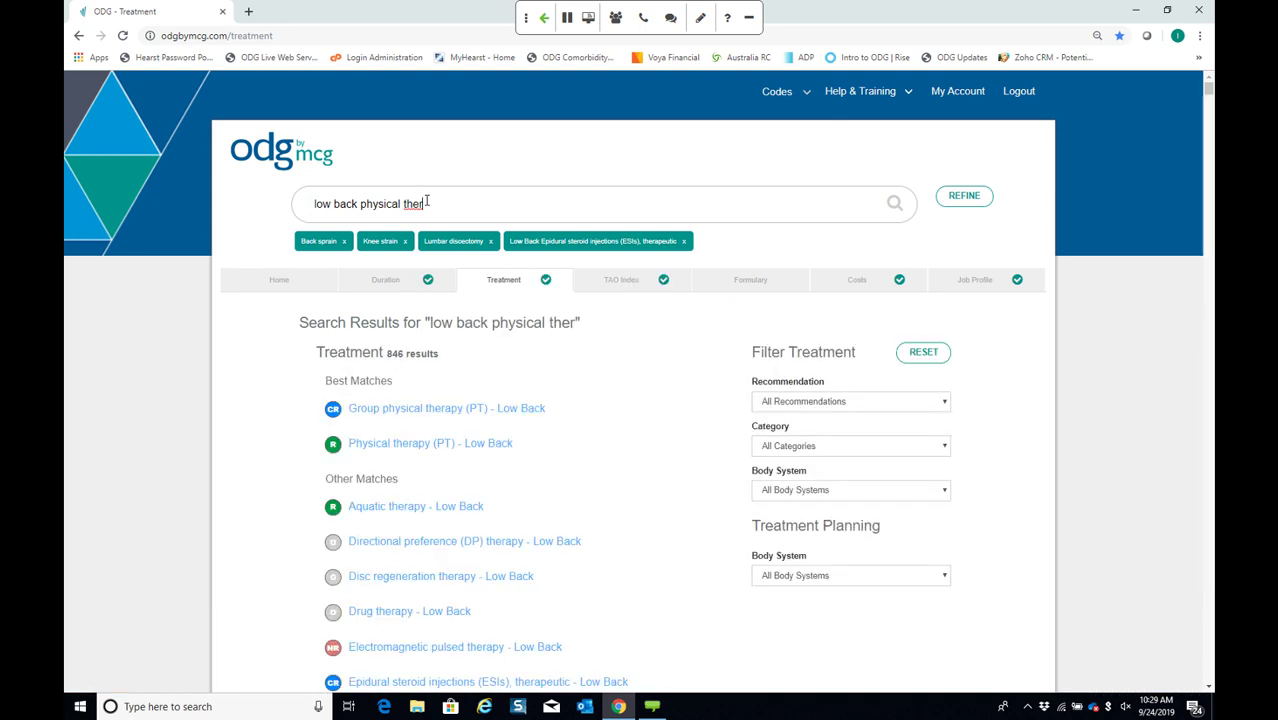
pyautogui.click(449, 443)
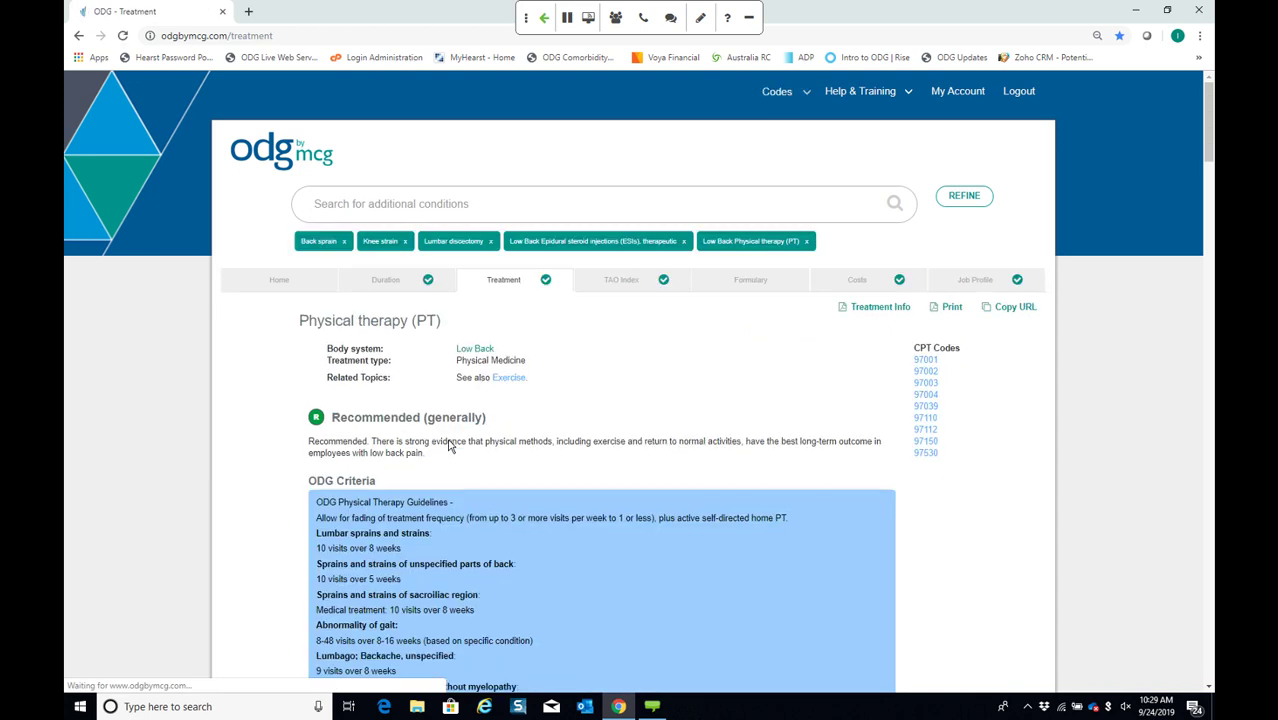
# Review the physical therapy criteria and evidence, highlighting the medical, post-injection and post-discectomy visit allowances for disc disorders without myelopathy
pyautogui.scroll(-2, 400, 316)
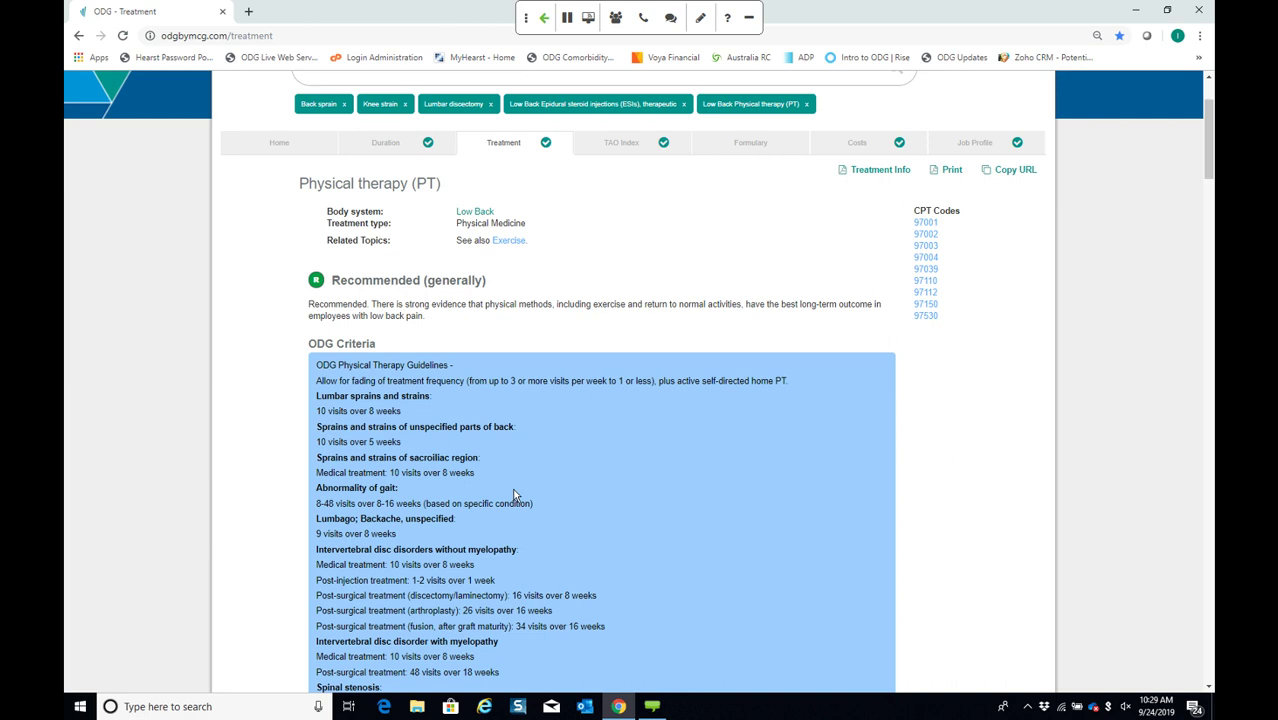
pyautogui.scroll(-2, 514, 495)
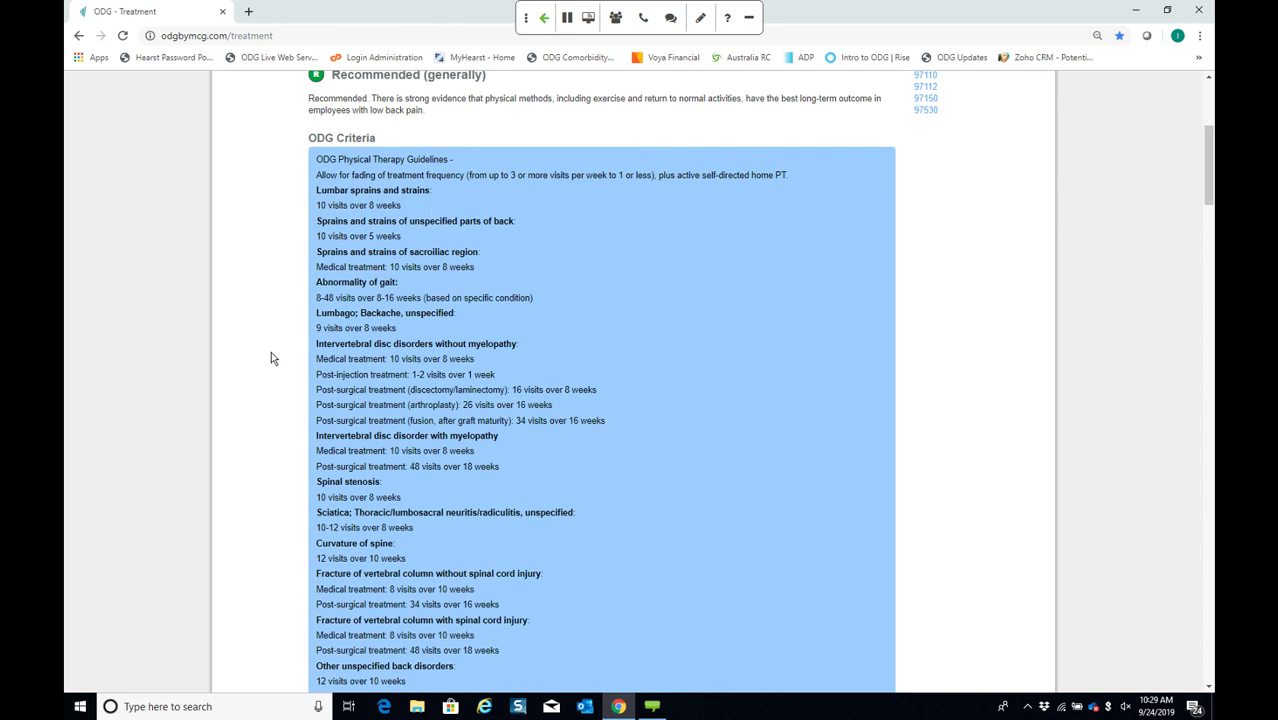
pyautogui.moveTo(315, 358); pyautogui.dragTo(637, 396)
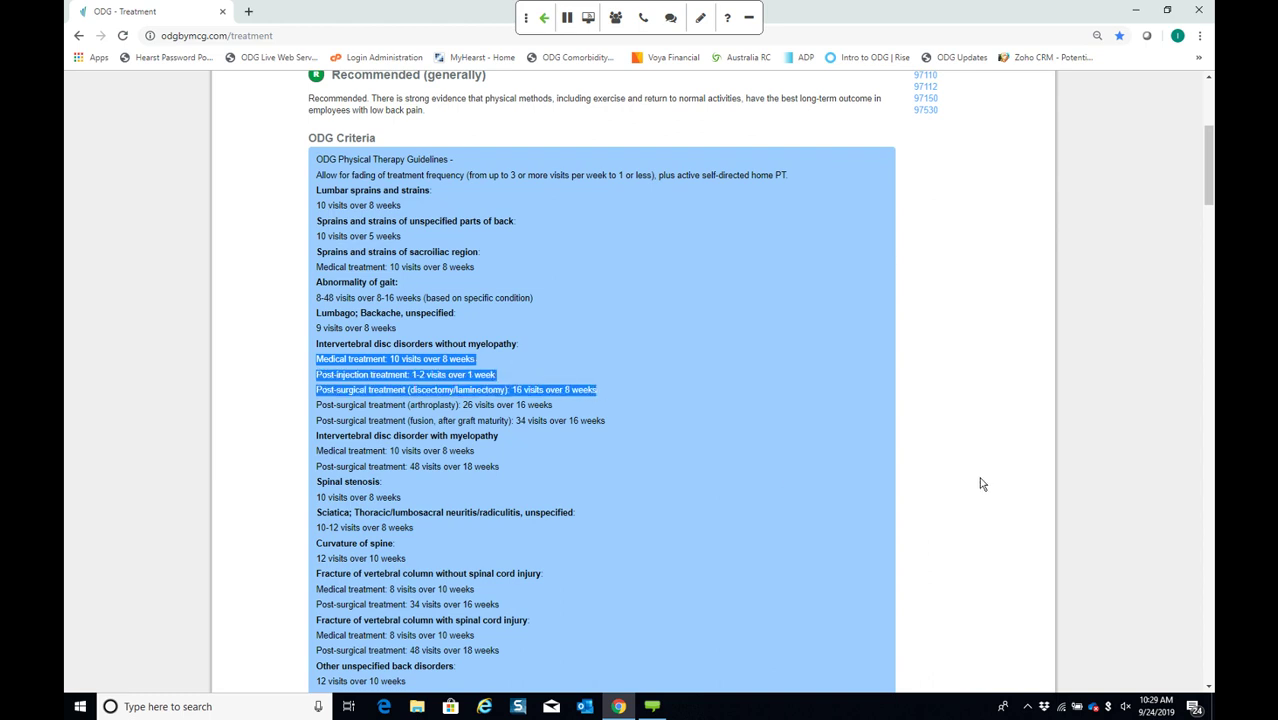
pyautogui.click(951, 499)
pyautogui.scroll(-1, 951, 499)
pyautogui.scroll(-8, 951, 499)
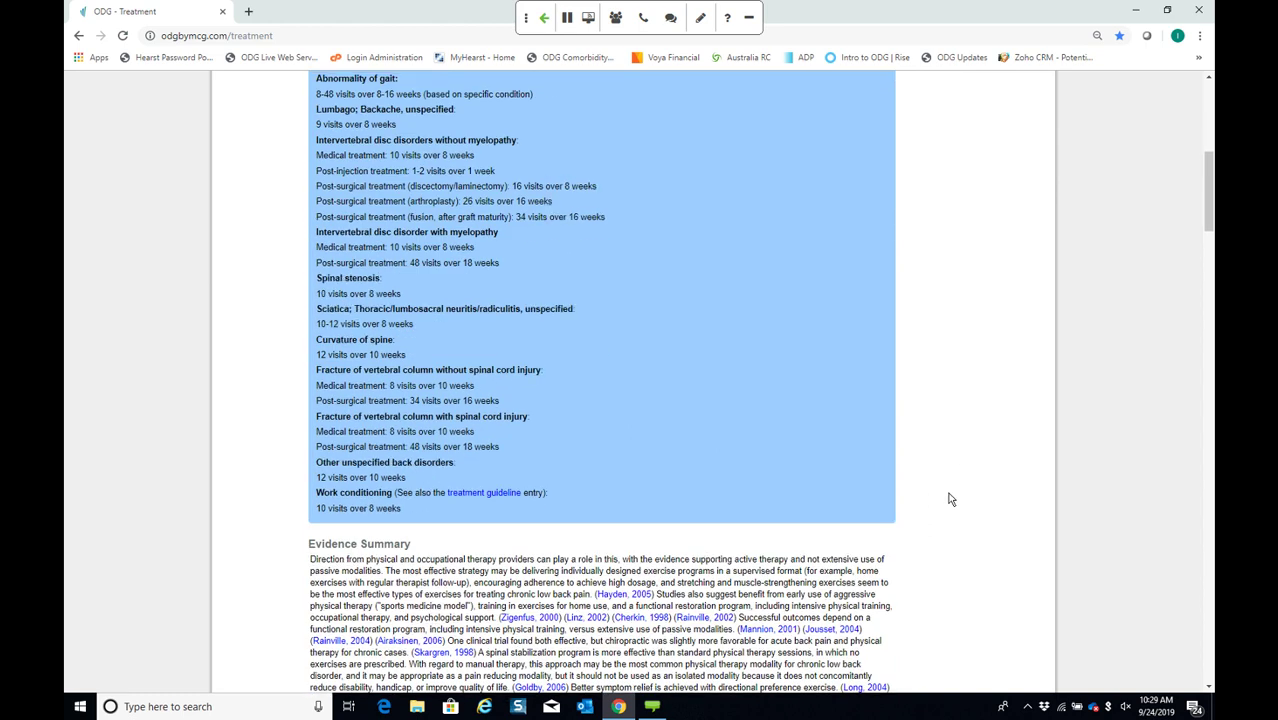
pyautogui.scroll(-13, 950, 498)
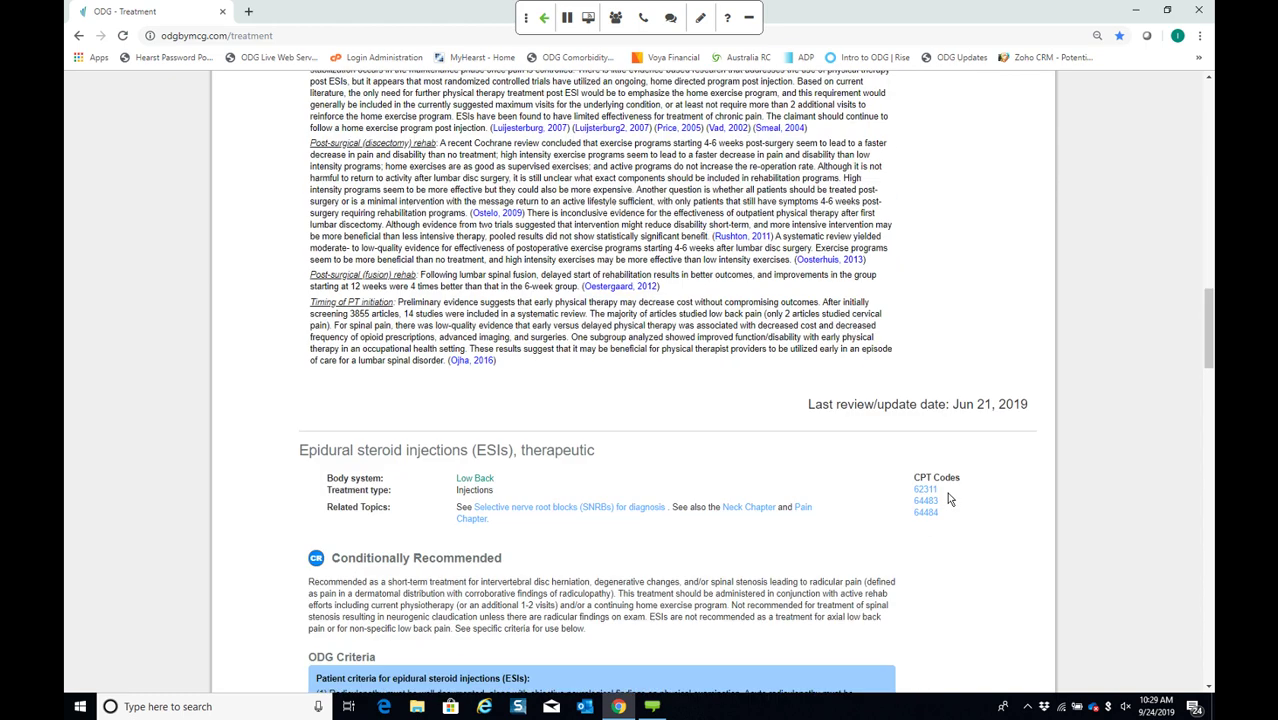
pyautogui.scroll(5, 895, 500)
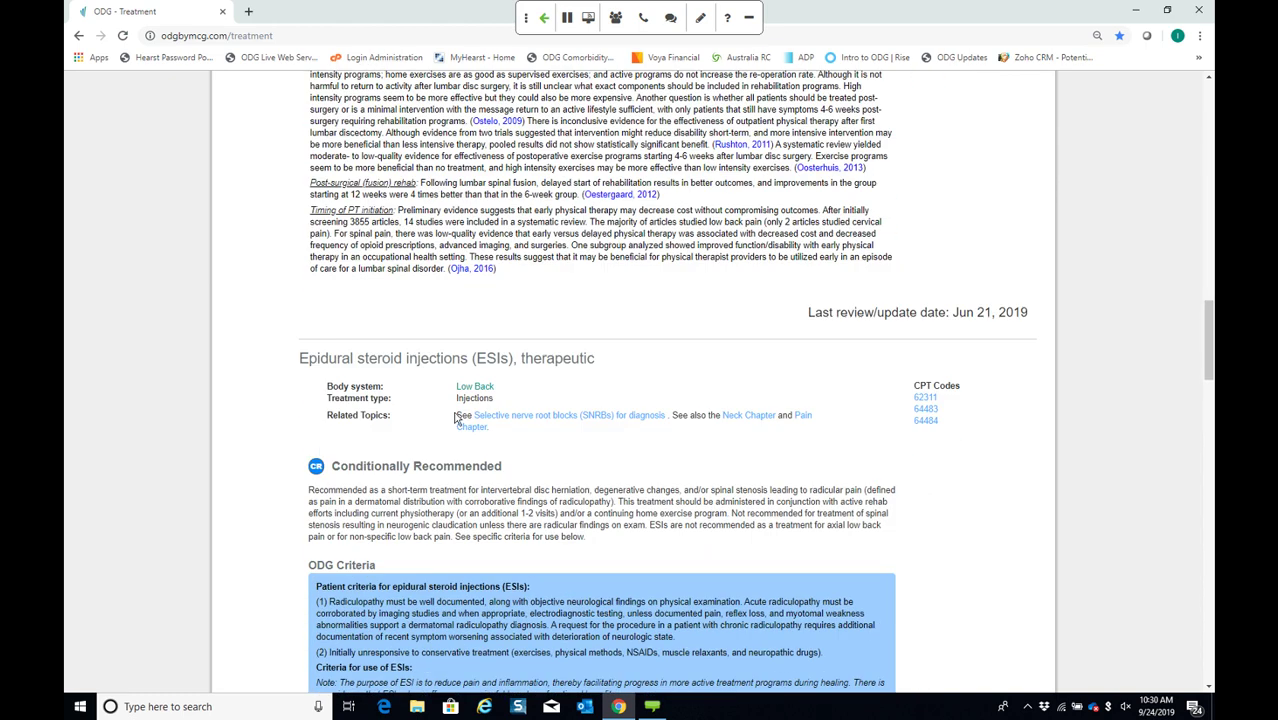
pyautogui.scroll(20, 530, 467)
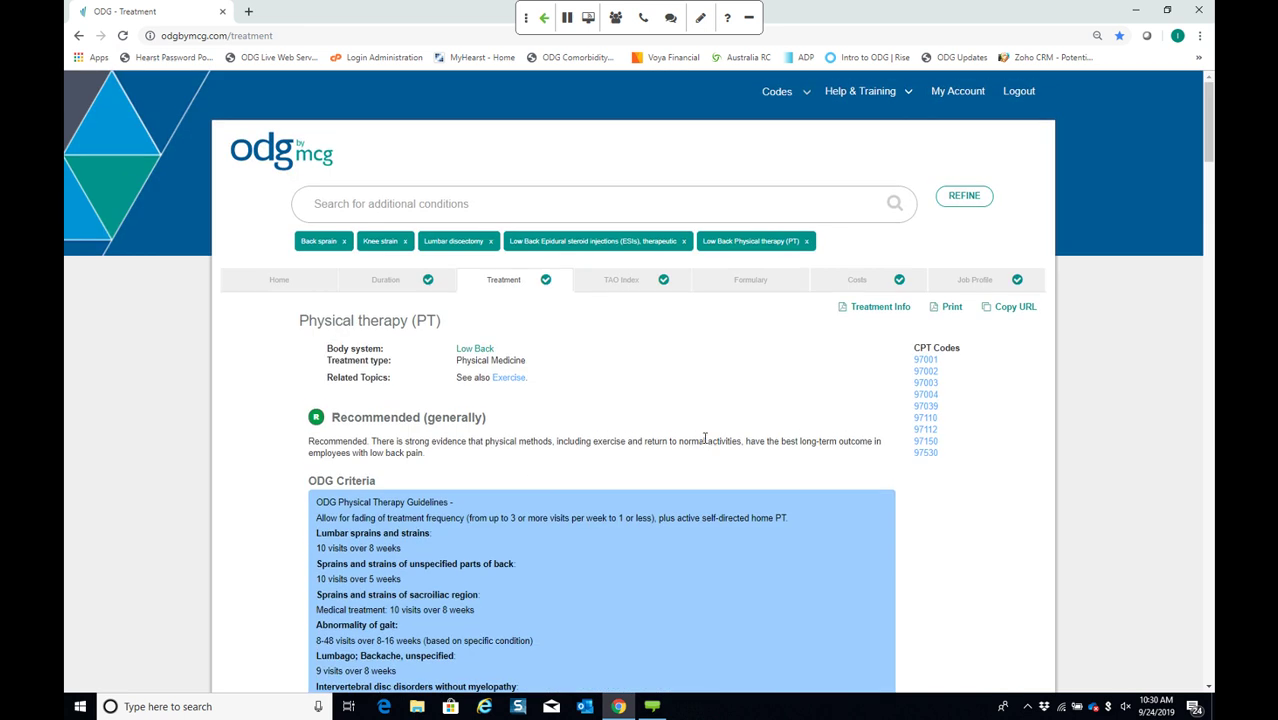
# Start over from the home page with the Back sprain diagnosis and open its TAO Index
pyautogui.click(263, 287)
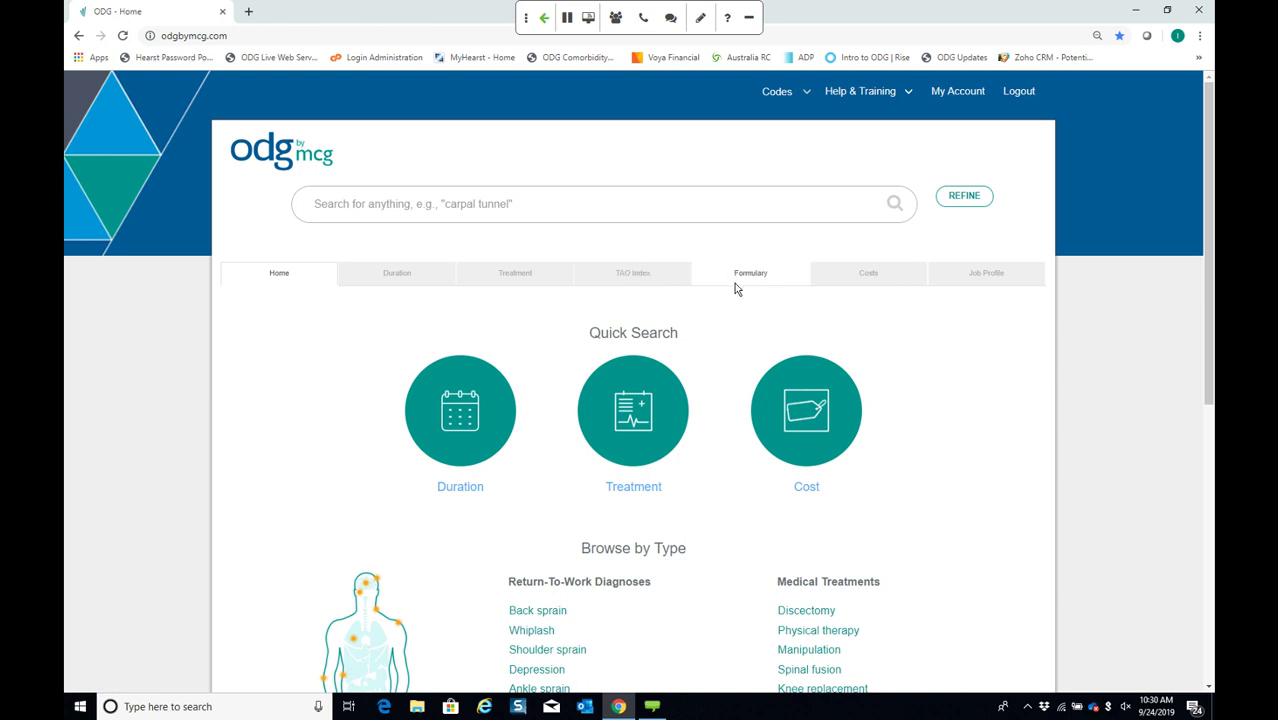
pyautogui.click(523, 612)
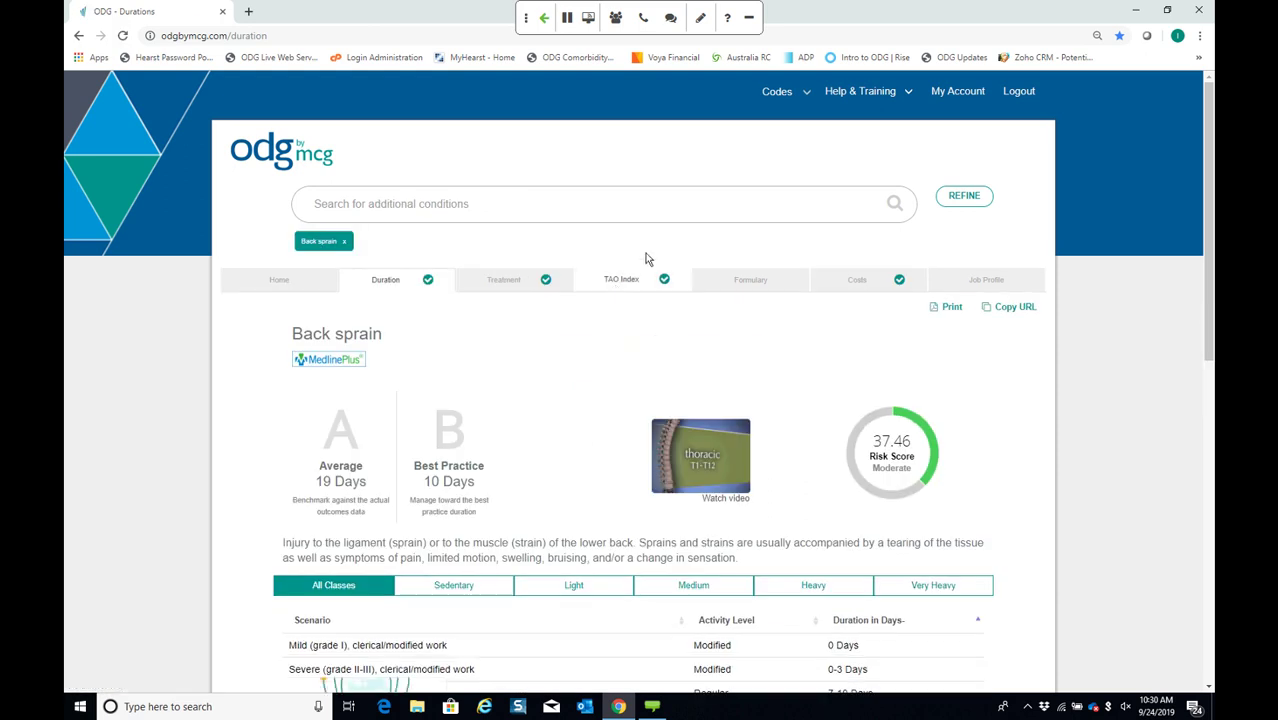
pyautogui.click(617, 281)
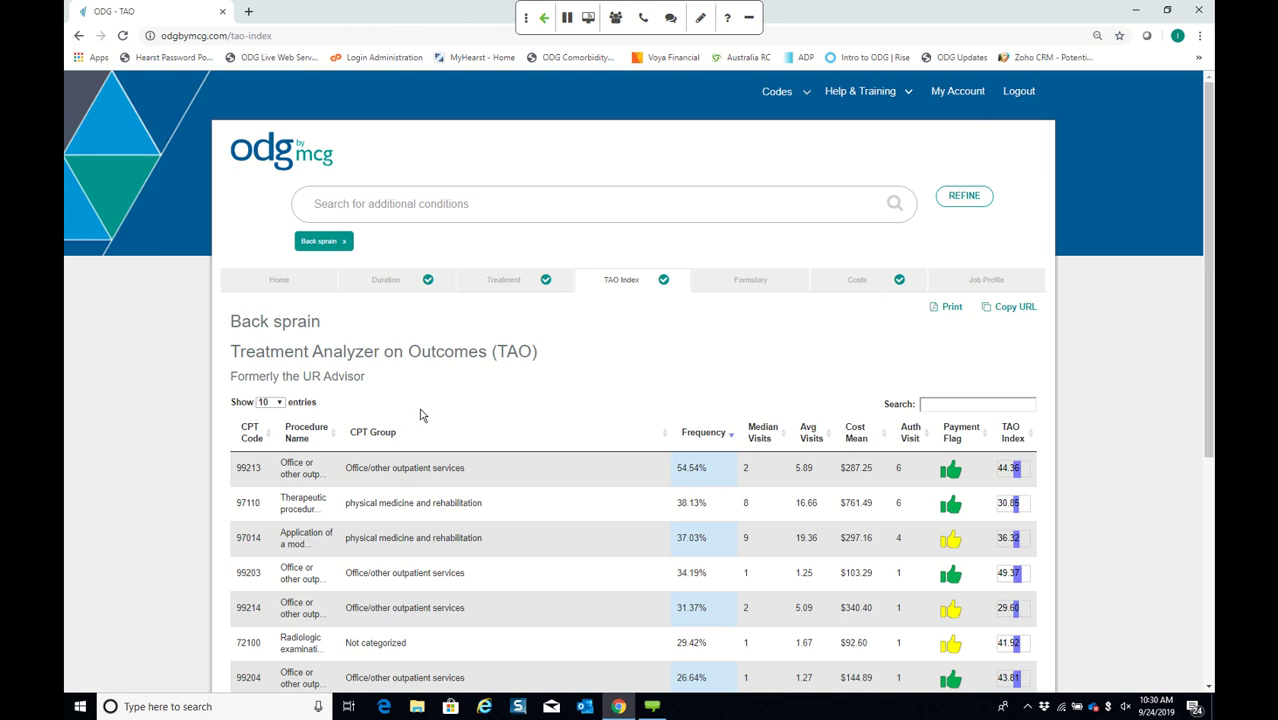
# Examine the treatment details and payment flag for CPT code 99213, and collapse the details again
pyautogui.scroll(-1, 443, 417)
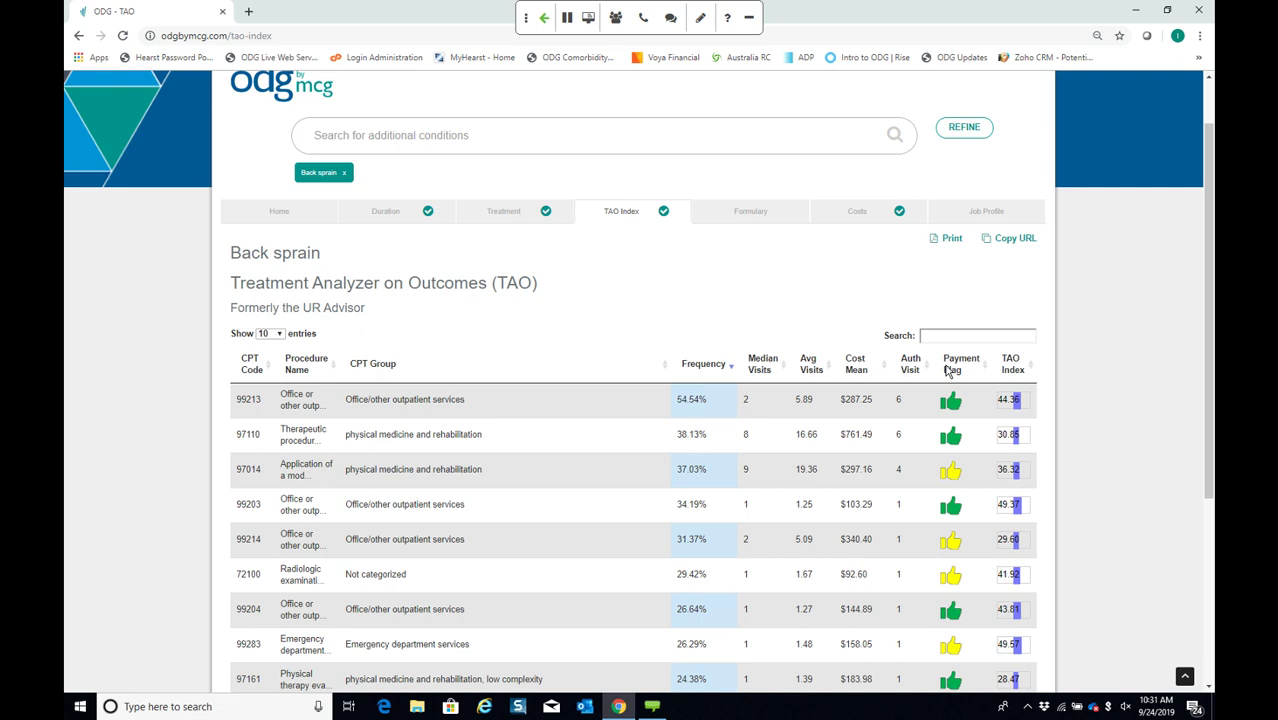
pyautogui.click(900, 404)
pyautogui.scroll(-2, 900, 406)
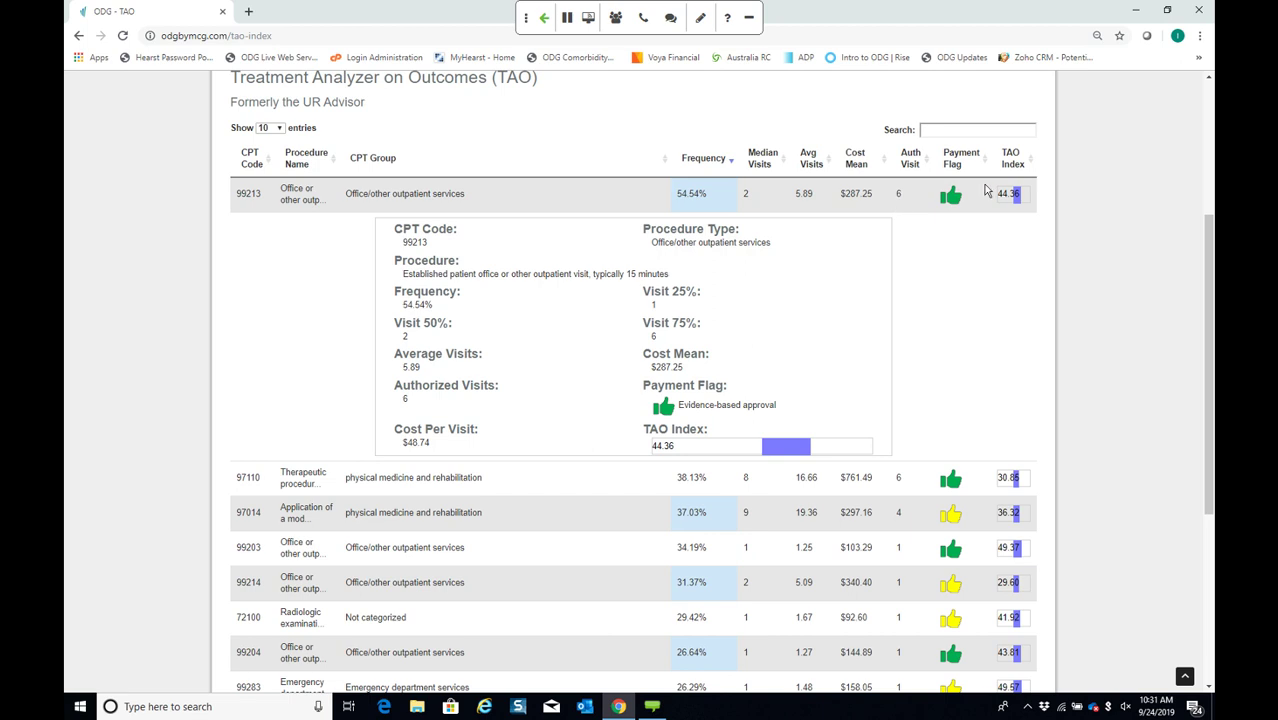
pyautogui.click(952, 196)
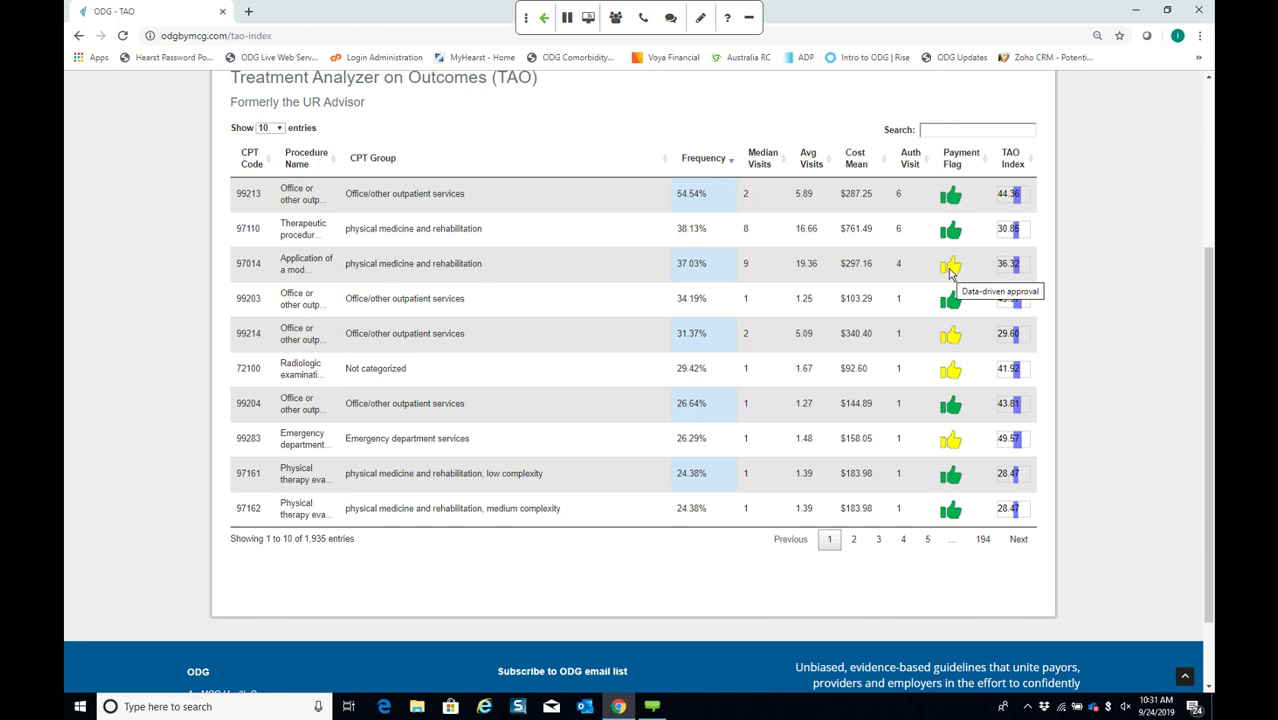
# Filter the TAO treatments for "cold pack" and expand the details of CPT code 97010
pyautogui.click(968, 133)
pyautogui.write('c')
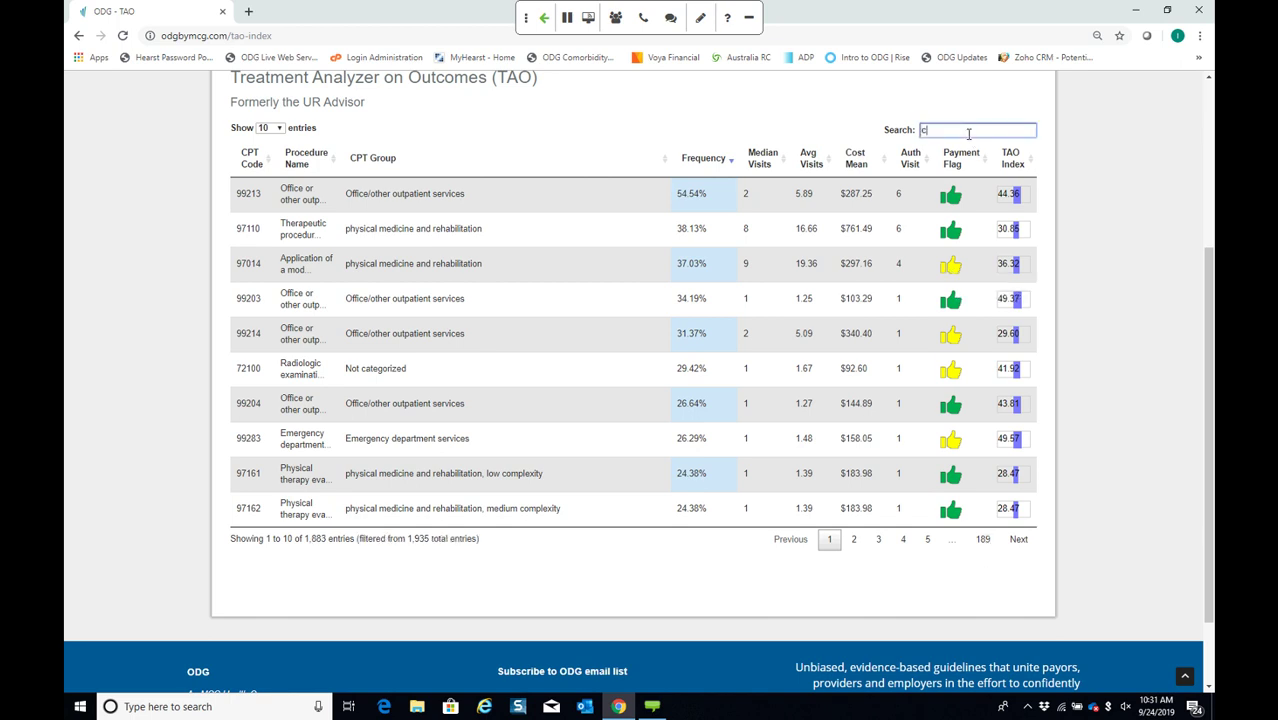
pyautogui.write('old pa')
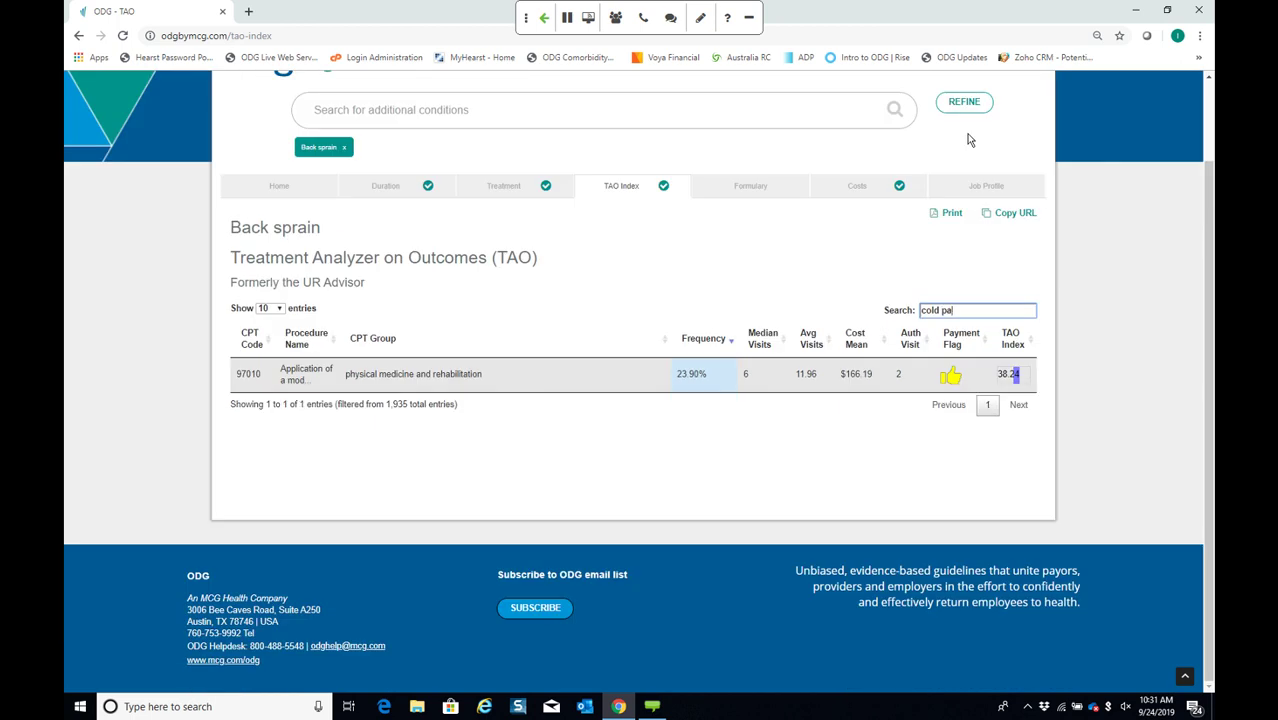
pyautogui.write('ck')
pyautogui.click(914, 377)
pyautogui.scroll(-2, 914, 377)
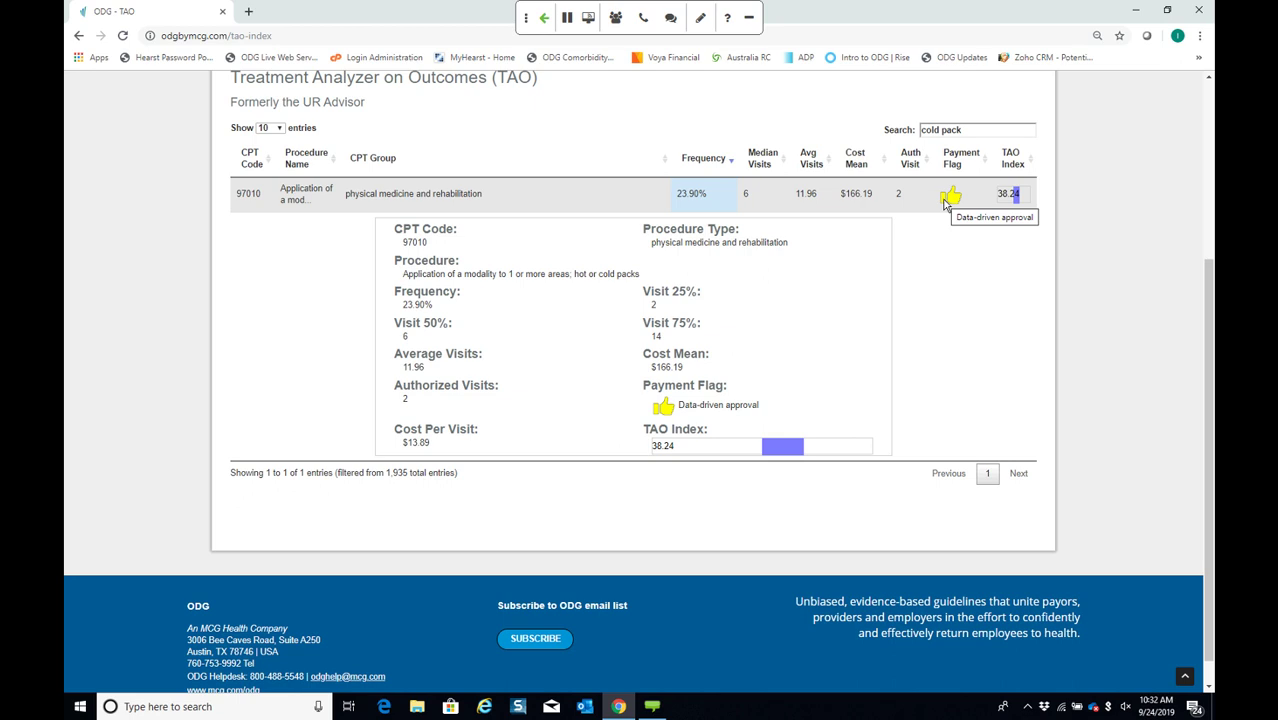
# Replace the TAO filter with "work cond" and expand the details of CPT code 97545
pyautogui.click(982, 130)
pyautogui.press('BackSpace')
pyautogui.press('BackSpace')
pyautogui.press('BackSpace')
pyautogui.press('BackSpace')
pyautogui.press('BackSpace')
pyautogui.press('BackSpace')
pyautogui.press('BackSpace')
pyautogui.press('BackSpace')
pyautogui.press('BackSpace')
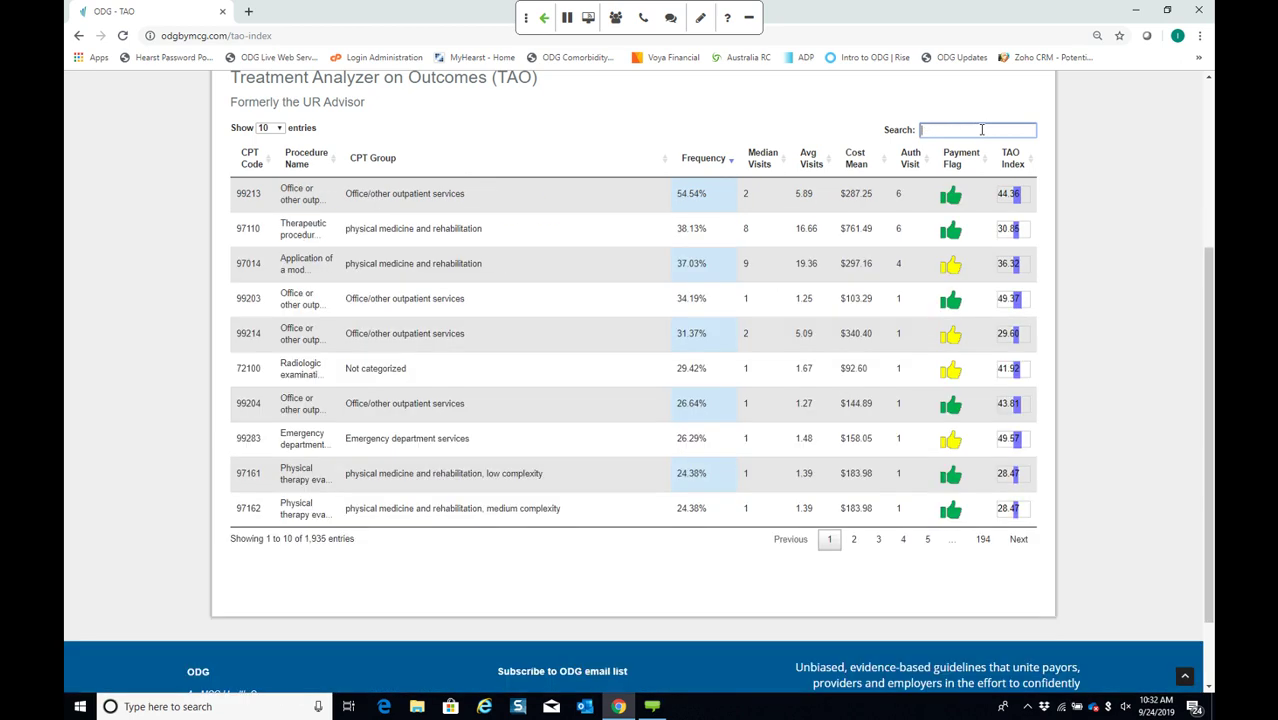
pyautogui.write('work')
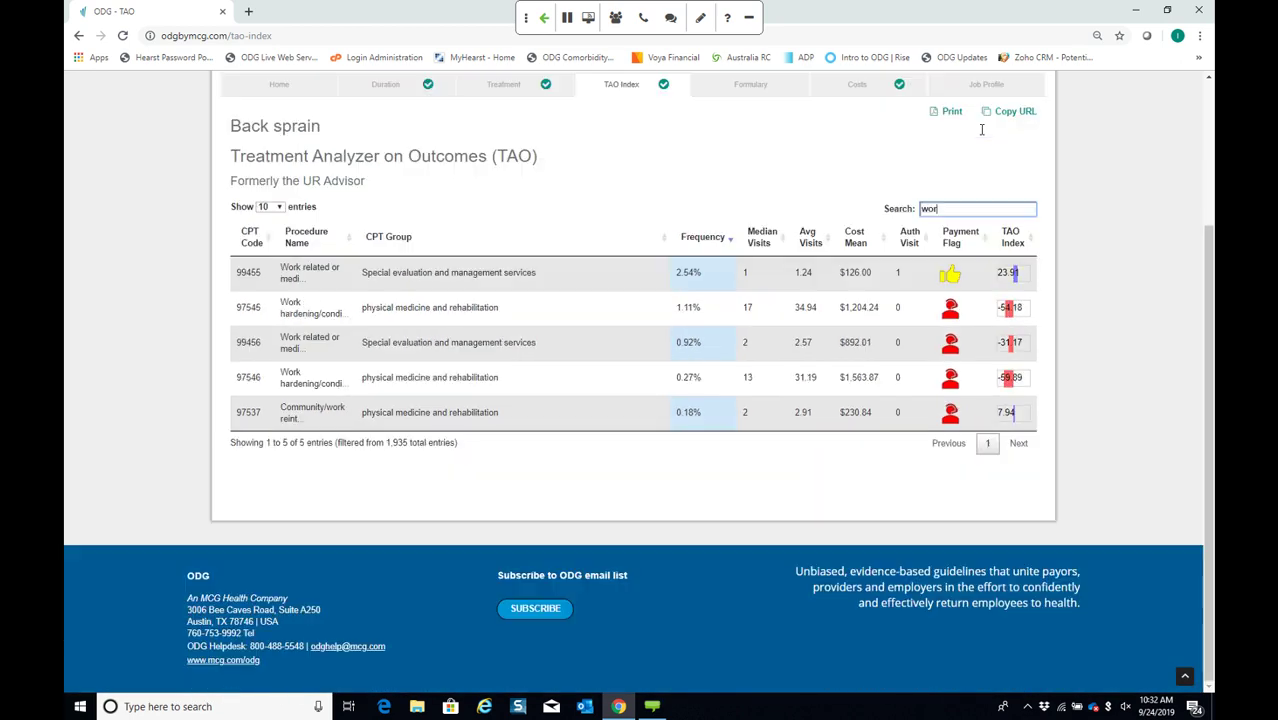
pyautogui.write(' cond')
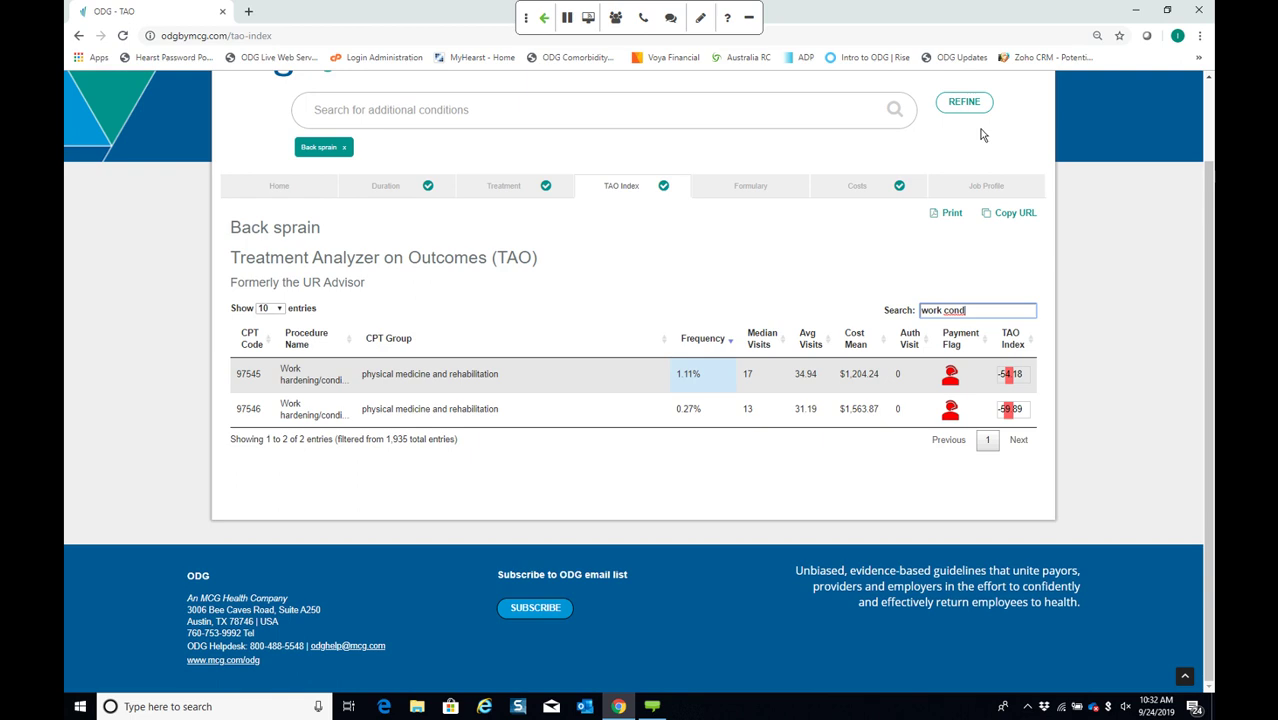
pyautogui.click(748, 376)
pyautogui.scroll(-3, 760, 300)
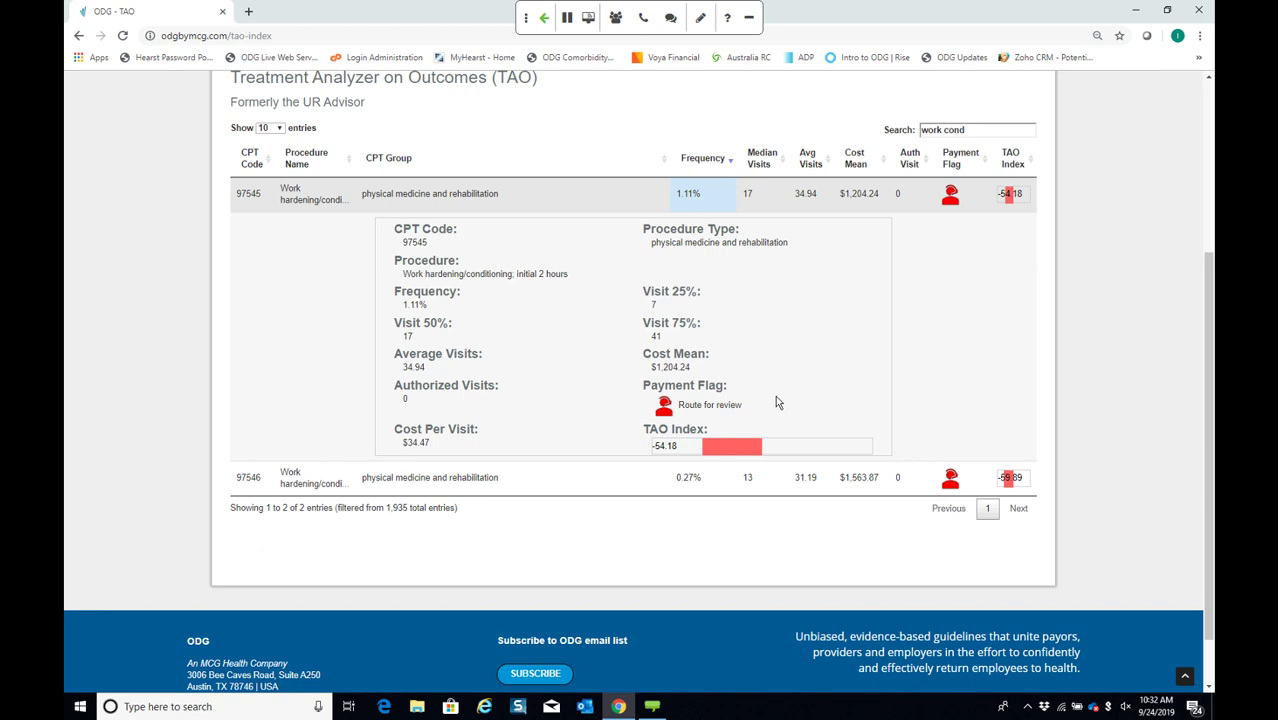
# Replace the TAO filter with "arthrode" and expand the details of CPT code 22612
pyautogui.scroll(2, 512, 217)
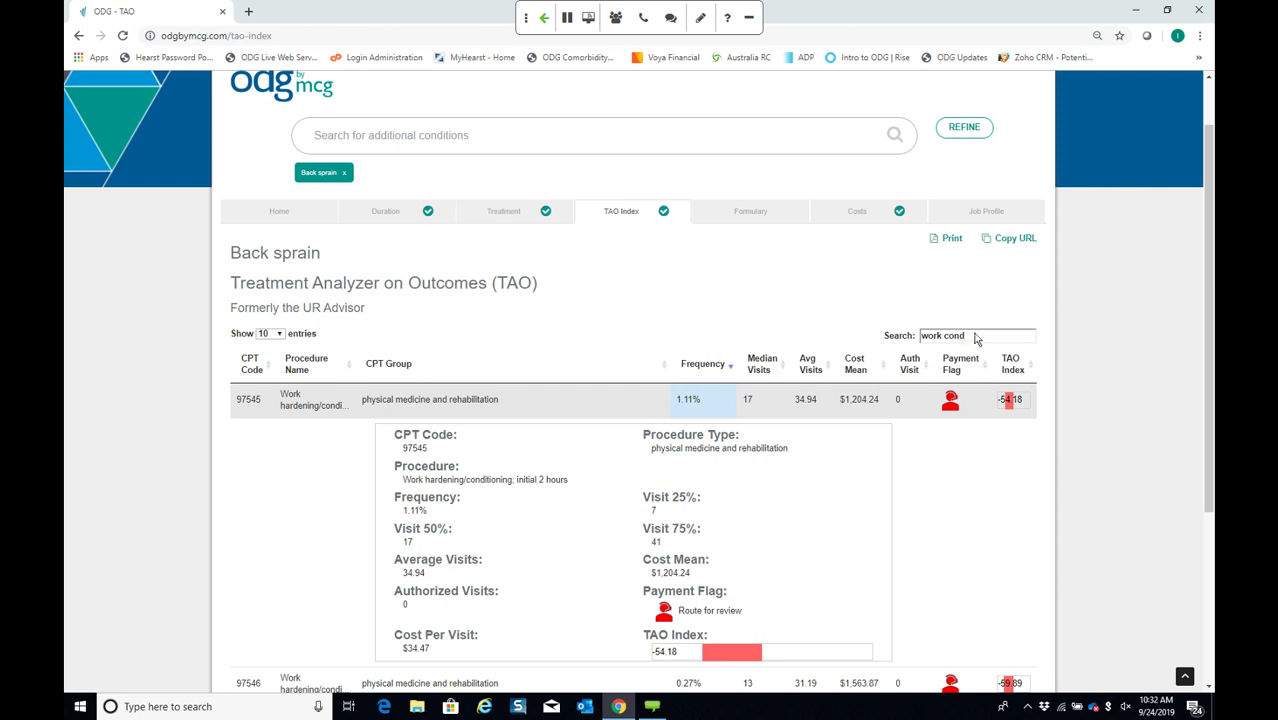
pyautogui.moveTo(974, 335); pyautogui.dragTo(918, 336)
pyautogui.press('BackSpace')
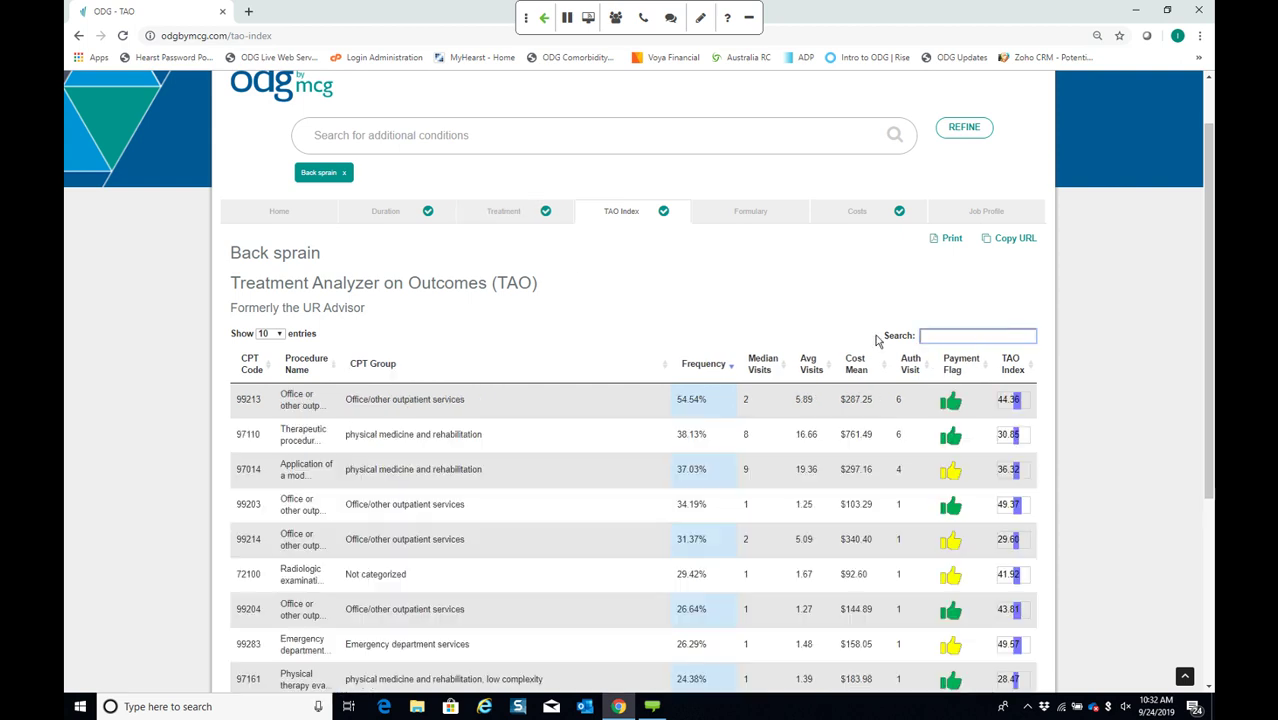
pyautogui.write('arthro')
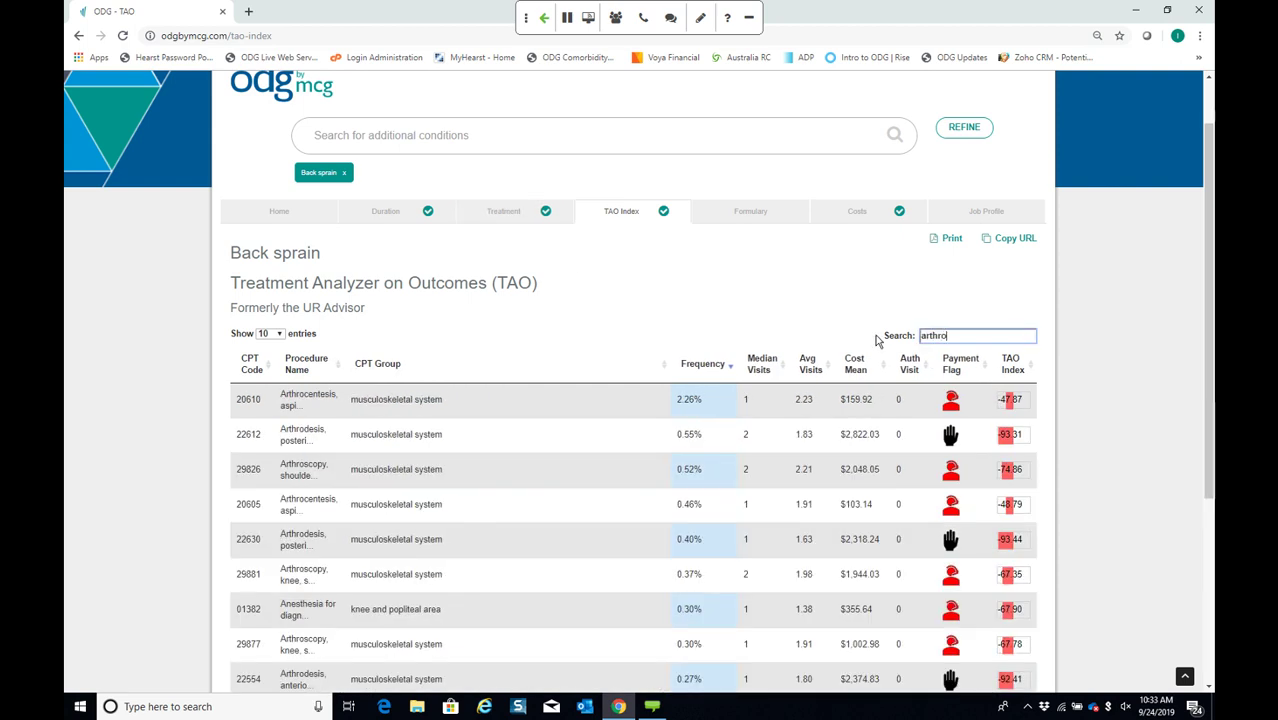
pyautogui.write('de')
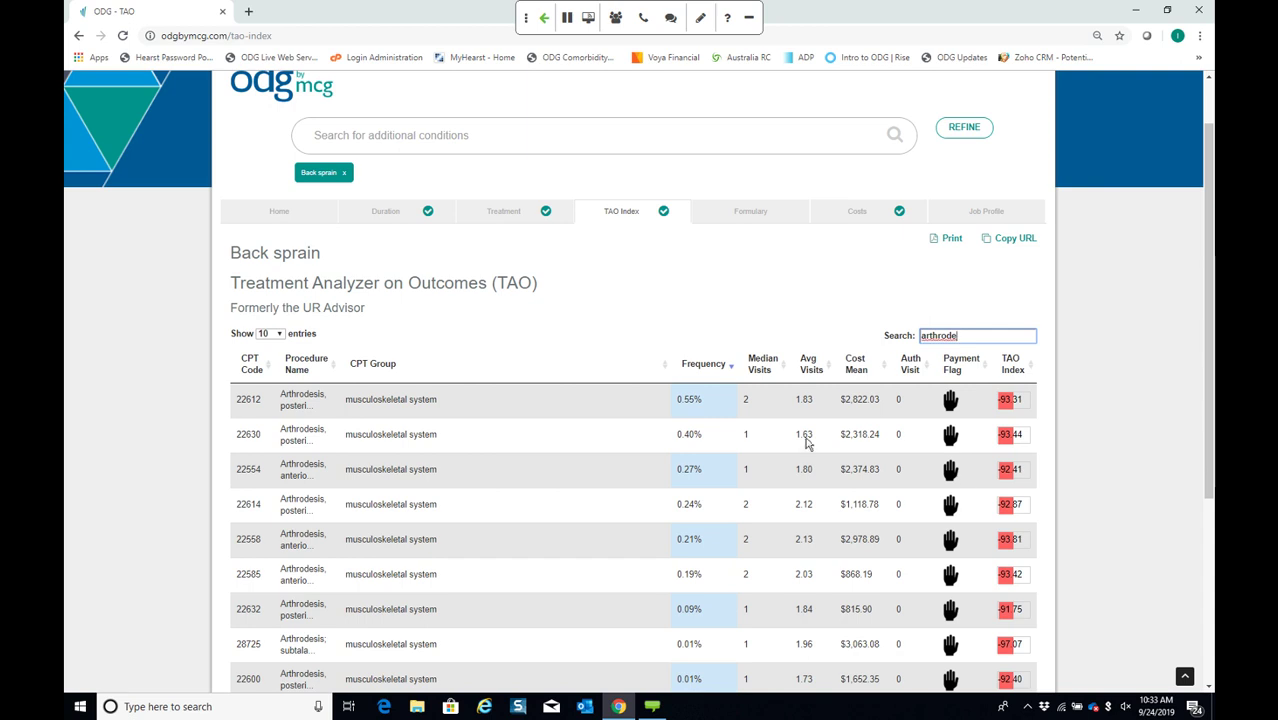
pyautogui.click(831, 400)
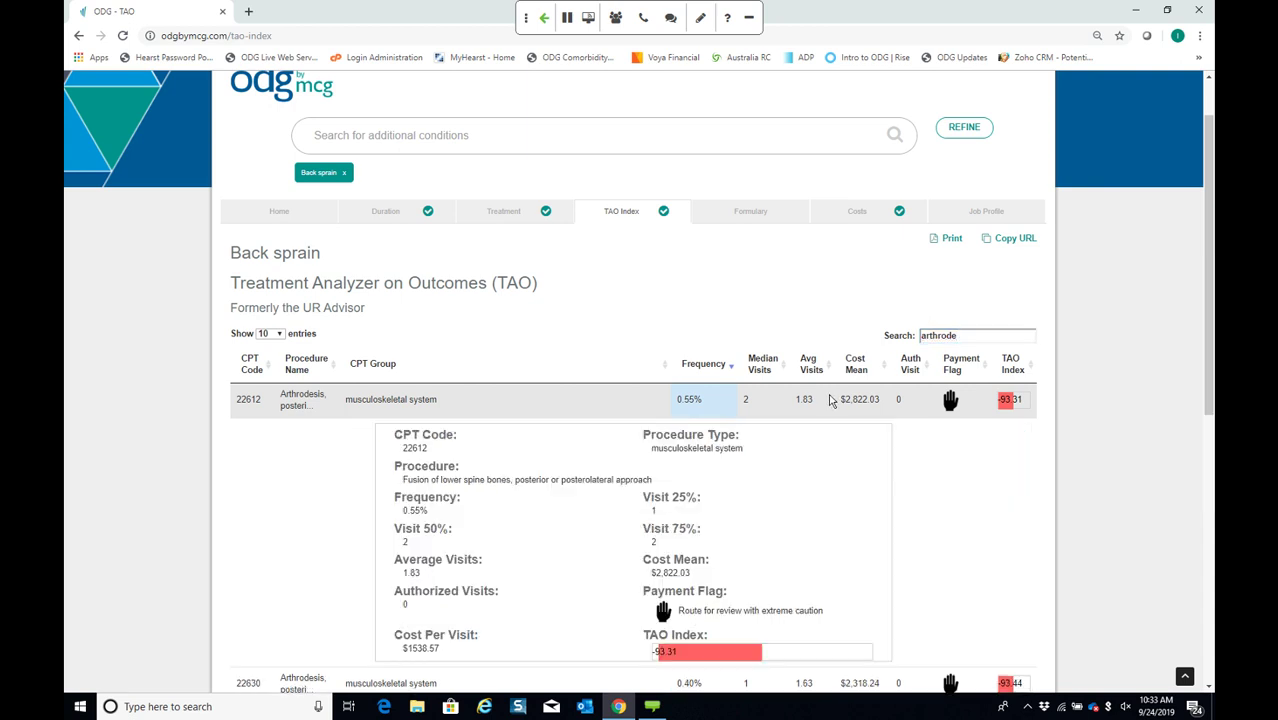
# Review the payment flag details of CPT code 22612 and clear the TAO treatment filter
pyautogui.scroll(-1, 829, 400)
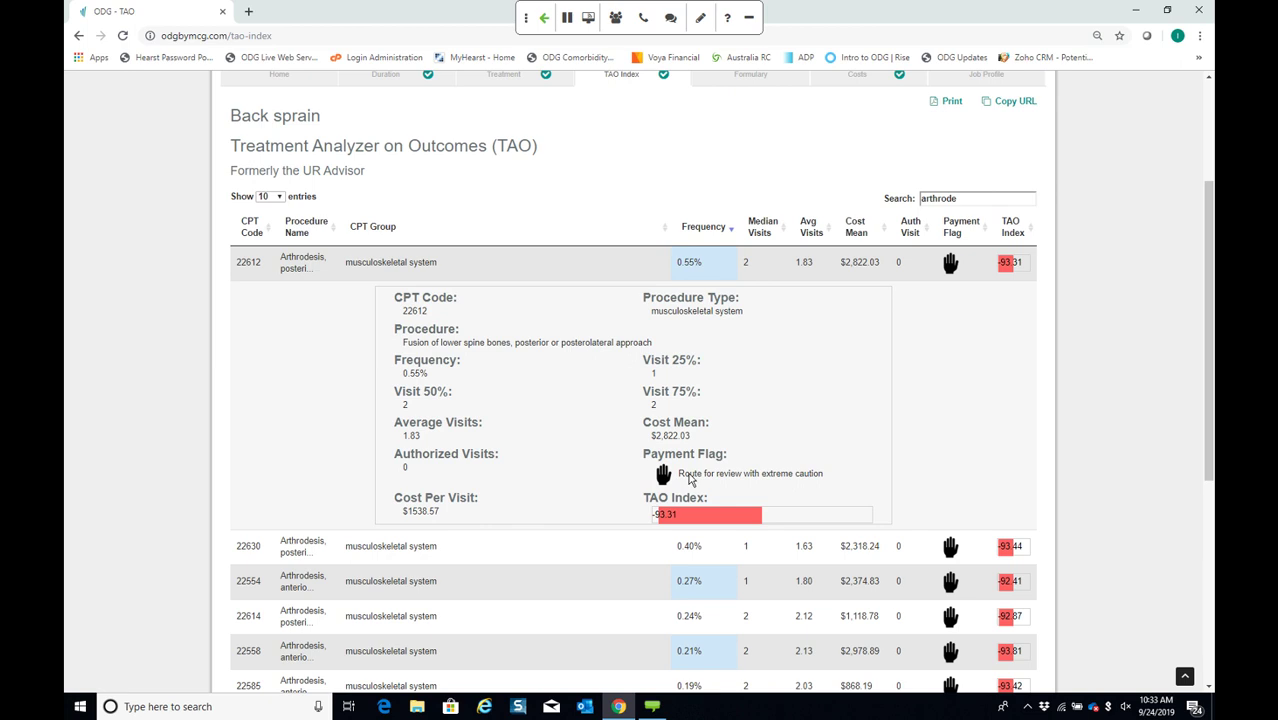
pyautogui.moveTo(975, 202); pyautogui.dragTo(893, 204)
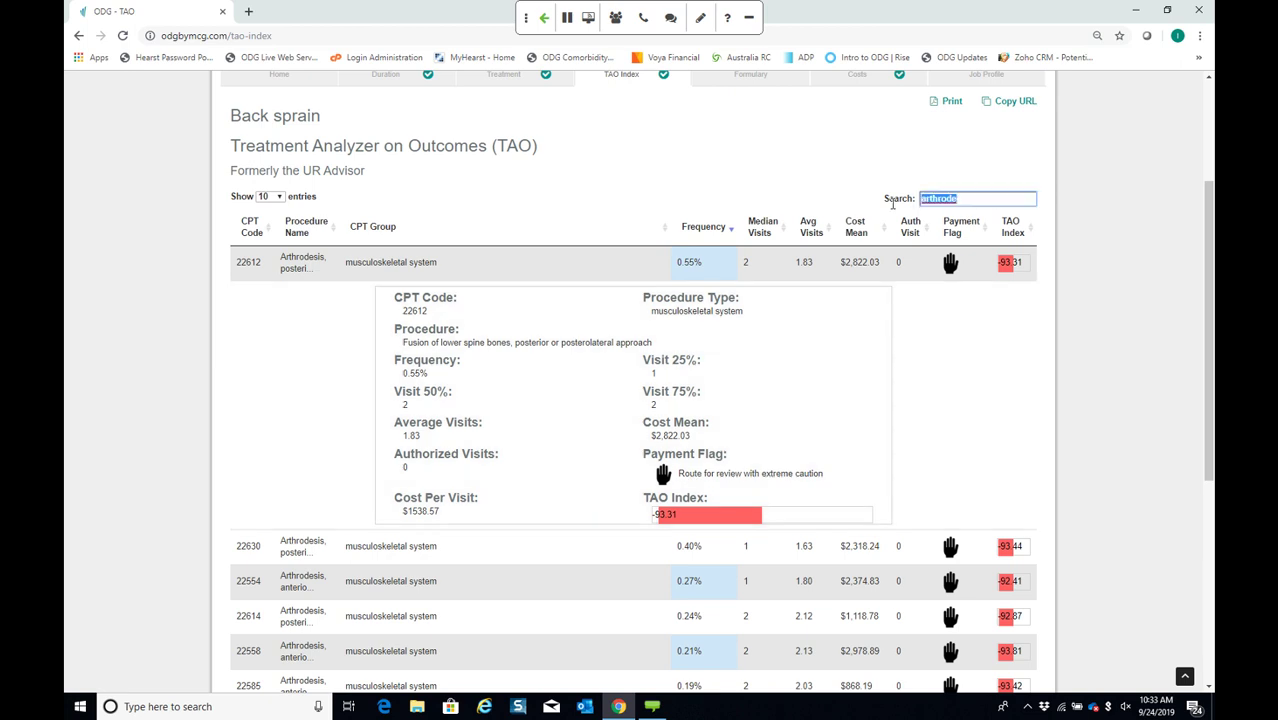
pyautogui.press('BackSpace')
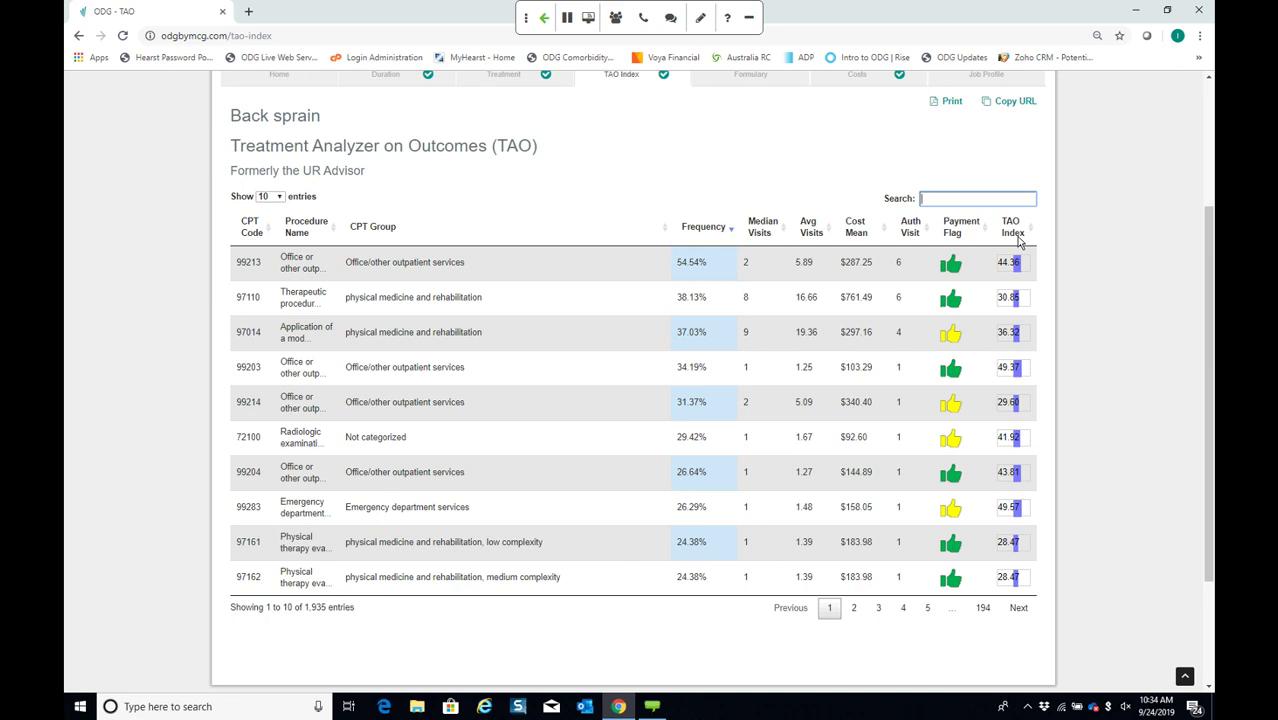
# Open the Drug Formulary for the back sprain claim and sort its drug list by Note in descending order
pyautogui.scroll(2, 736, 297)
pyautogui.click(747, 288)
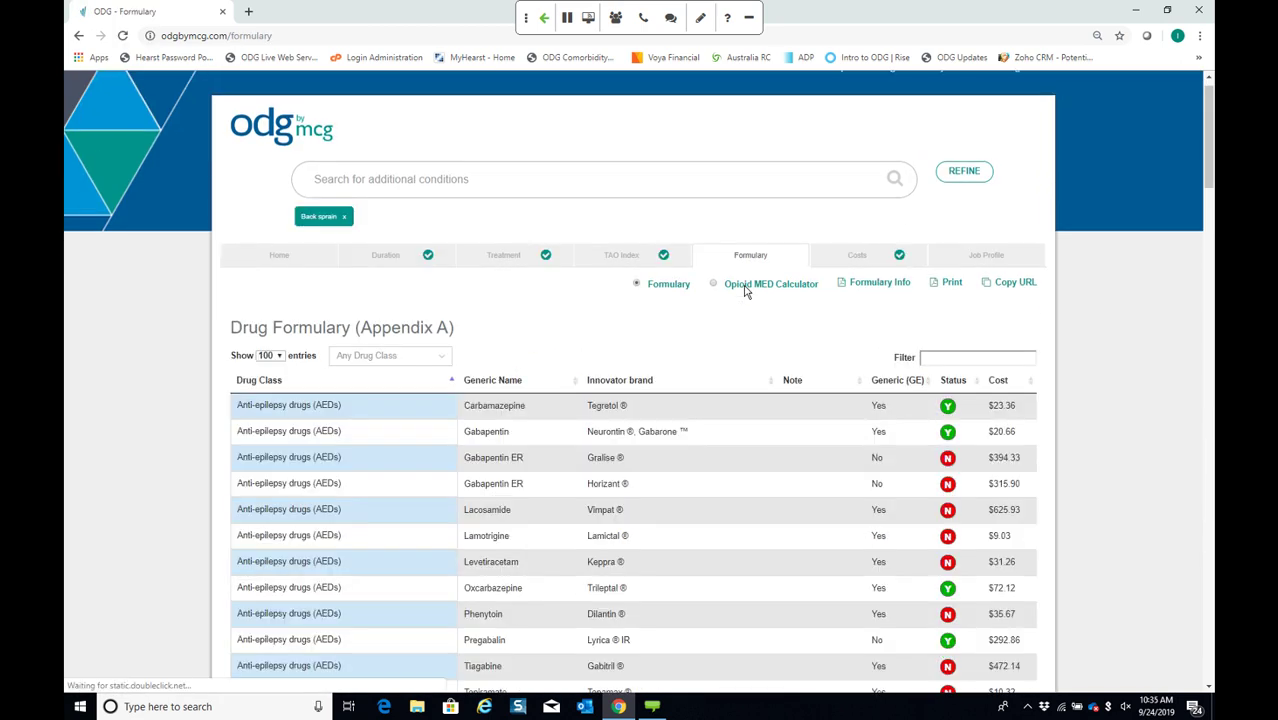
pyautogui.scroll(-2, 745, 290)
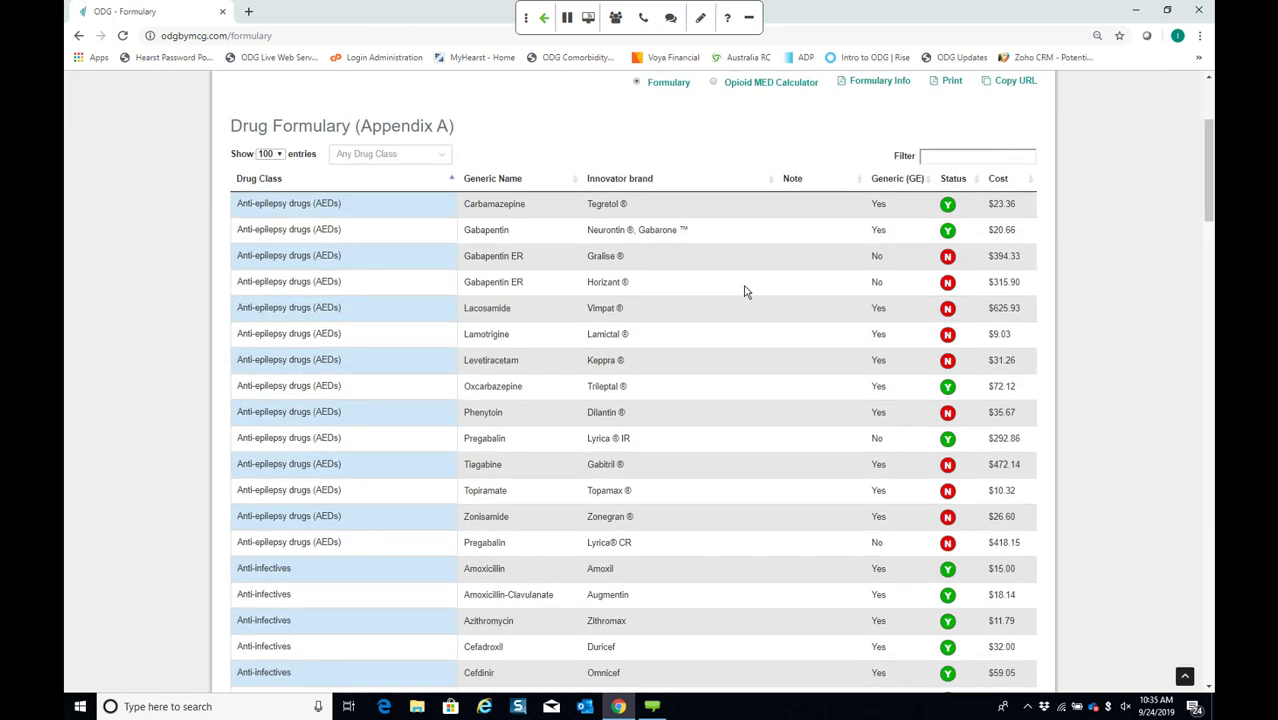
pyautogui.scroll(1, 745, 290)
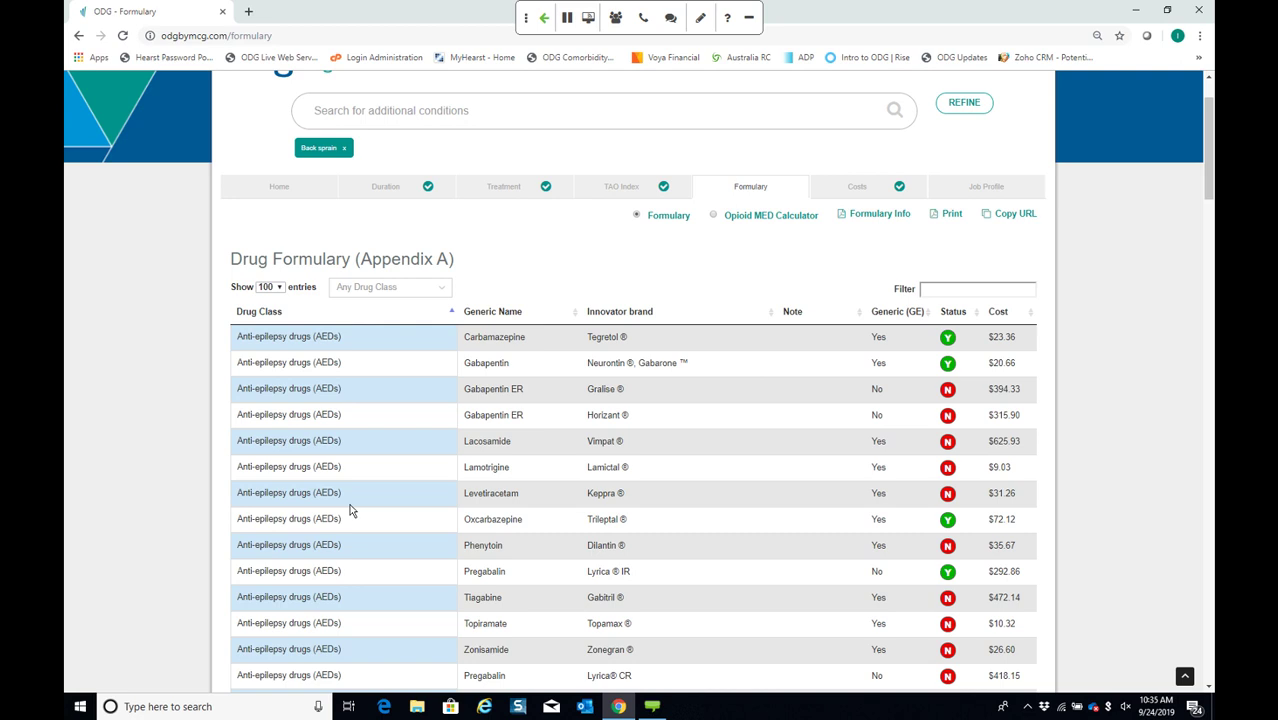
pyautogui.click(793, 313)
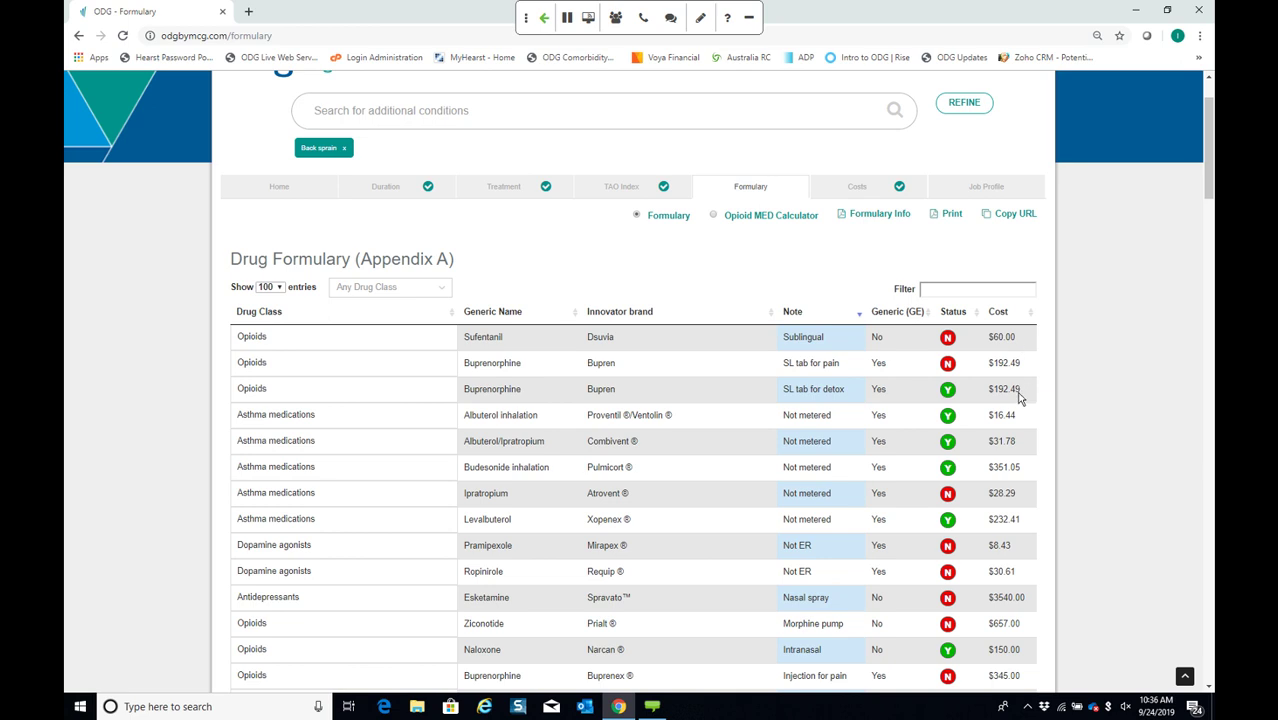
# Restrict the Drug Formulary to the Opioids drug class
pyautogui.click(366, 288)
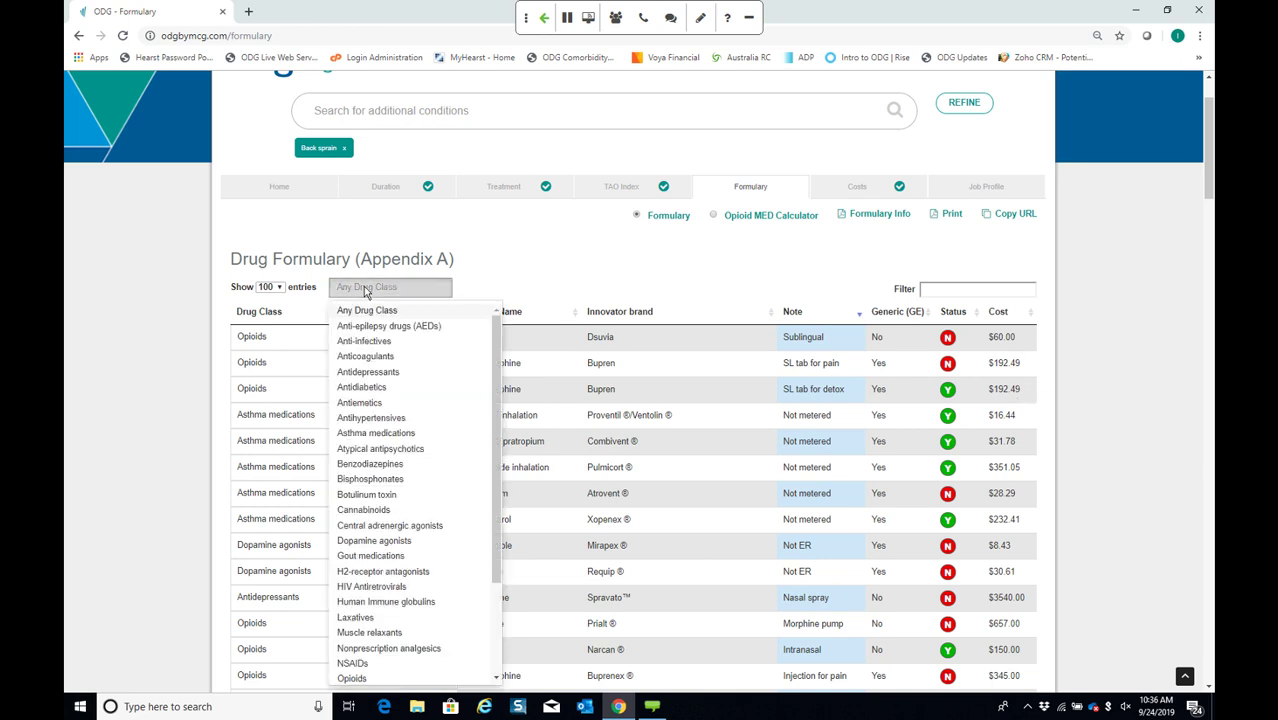
pyautogui.scroll(-1, 366, 290)
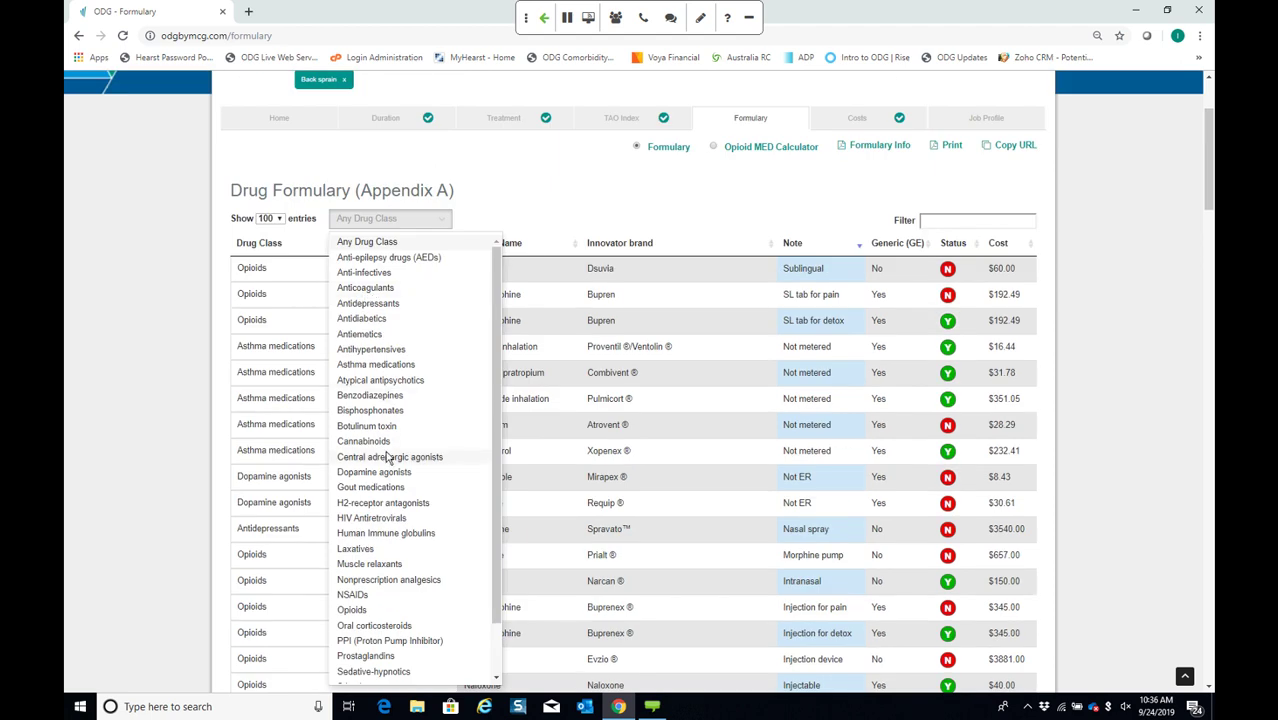
pyautogui.scroll(-1, 380, 470)
pyautogui.click(369, 553)
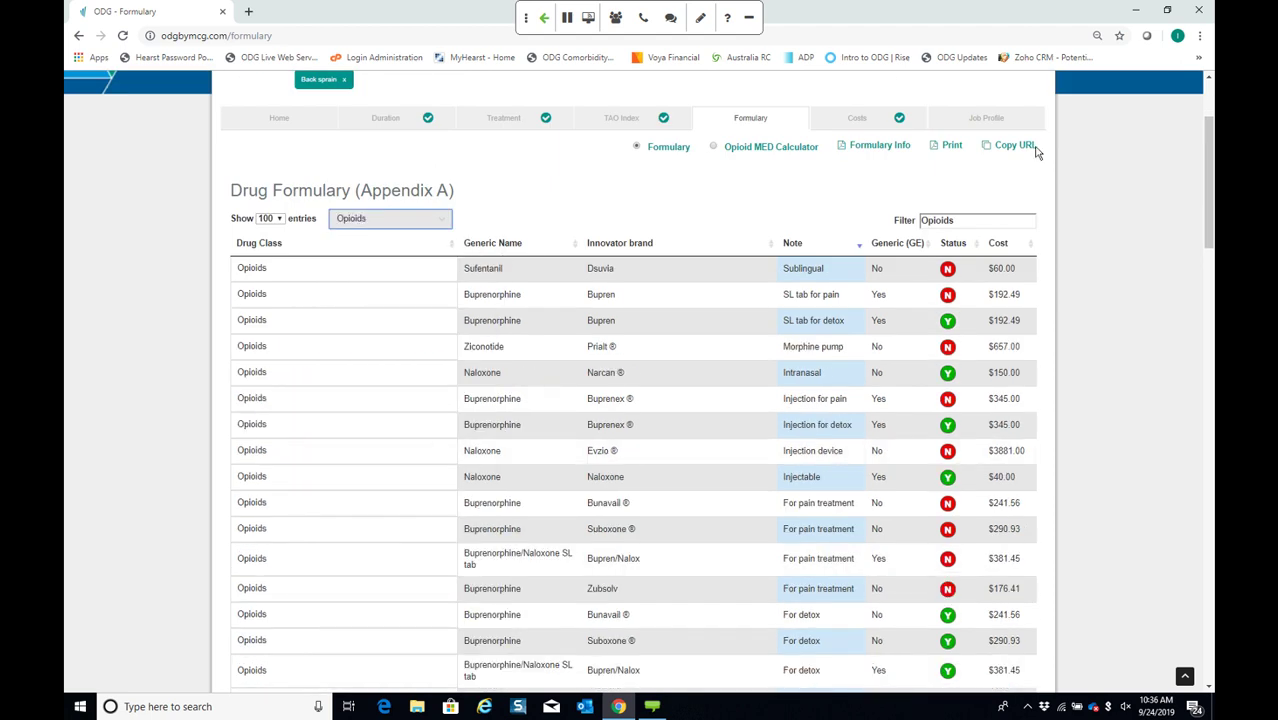
# Replace the formulary filter text with "oxycontin" and open the details of the OxyContin entry
pyautogui.moveTo(972, 220); pyautogui.dragTo(910, 220)
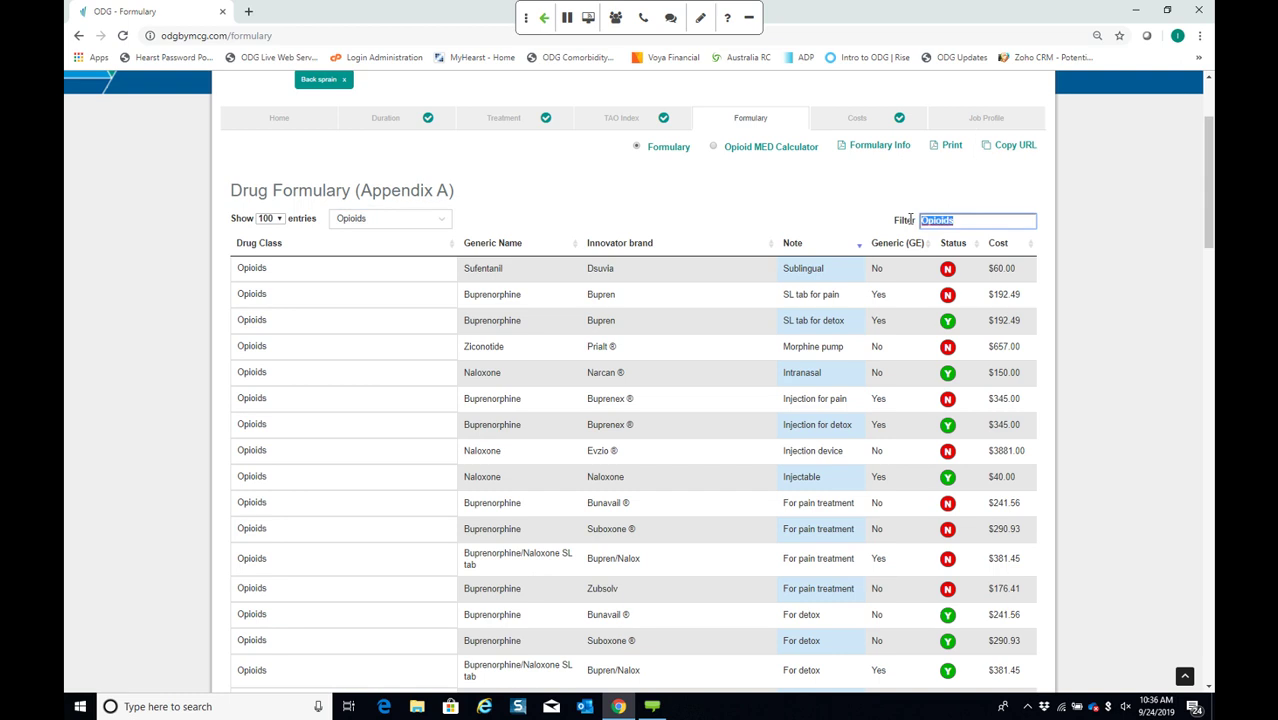
pyautogui.write('oxyco')
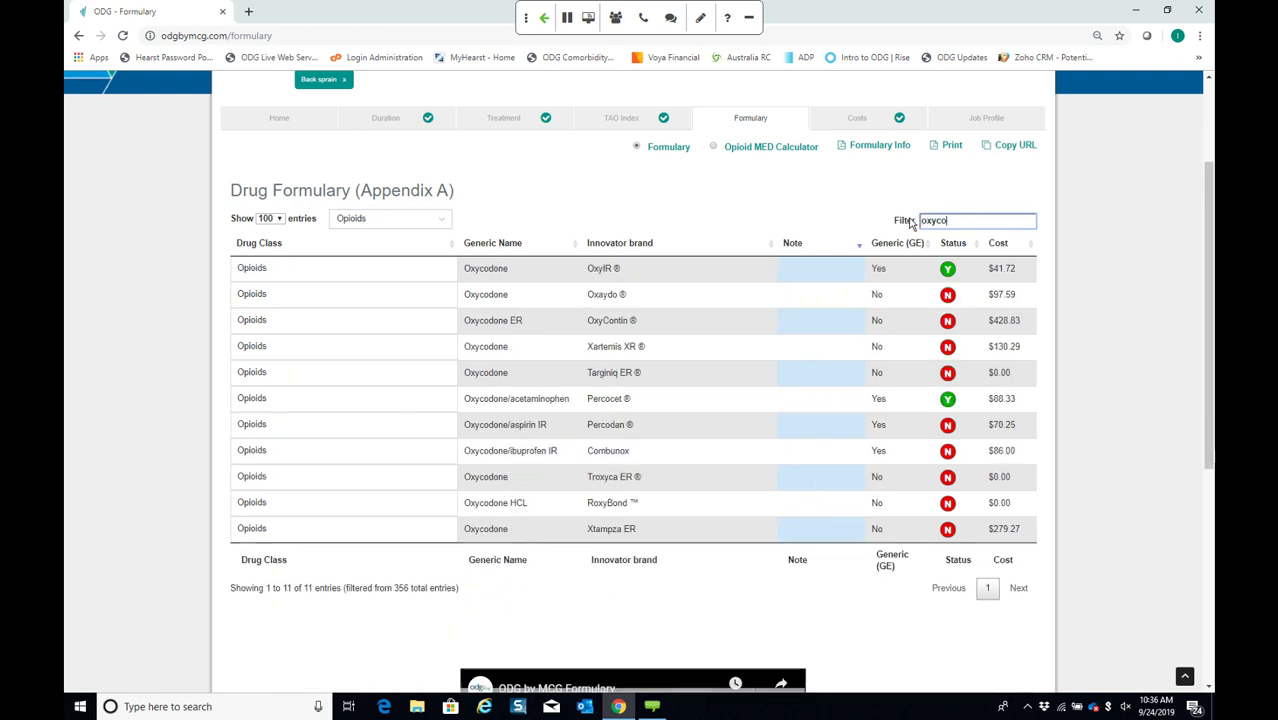
pyautogui.write('ntin')
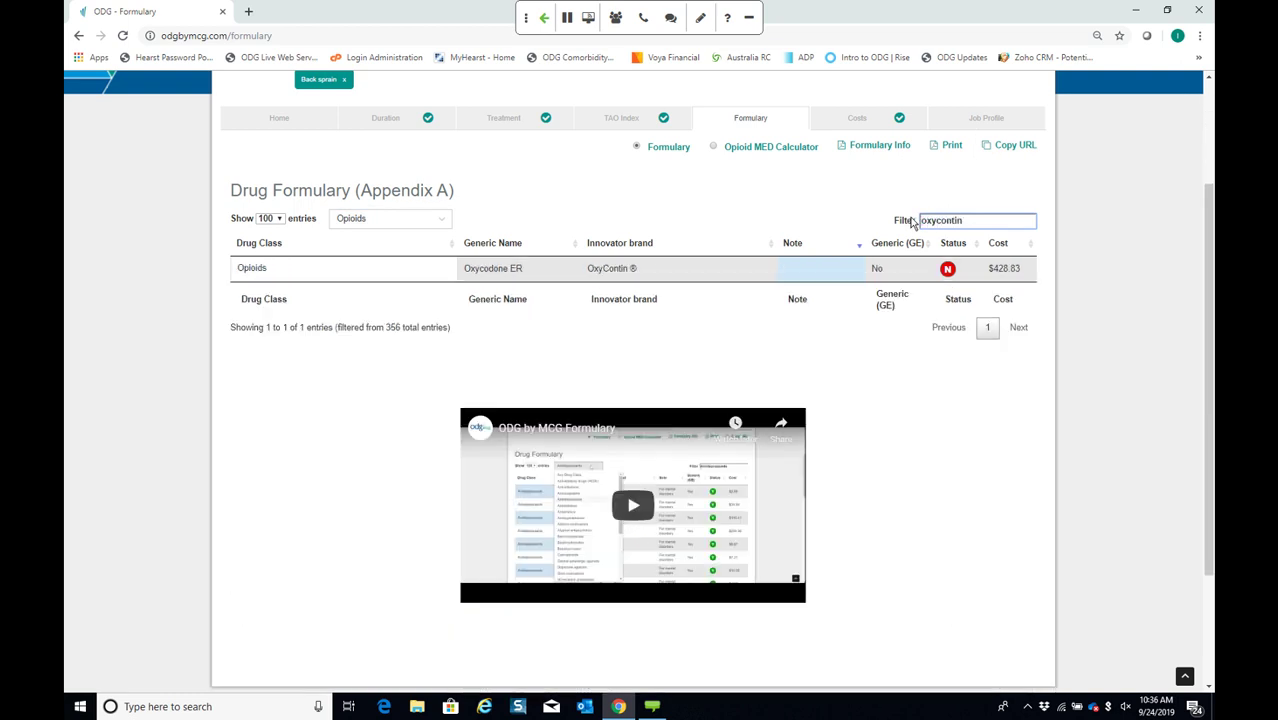
pyautogui.click(714, 277)
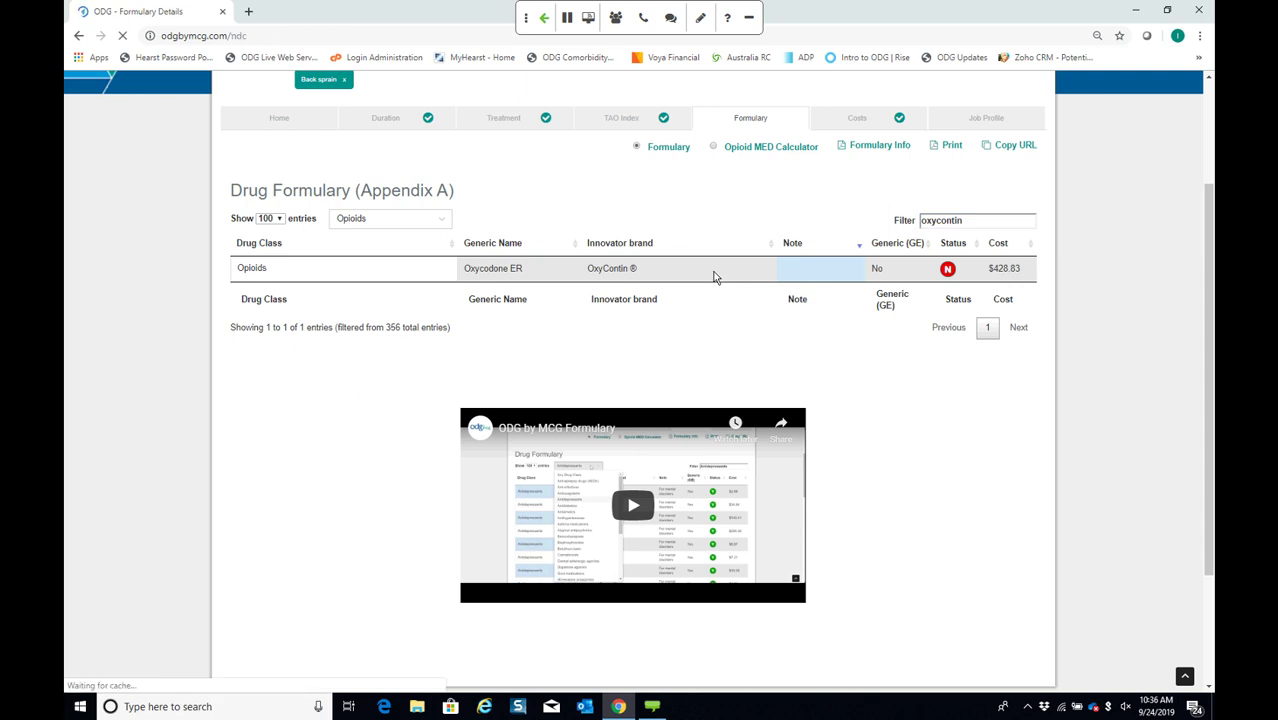
# Examine OxyContin's formulary details, including the meaning of its status, its recommendation and the NDC code list
pyautogui.scroll(-2, 446, 326)
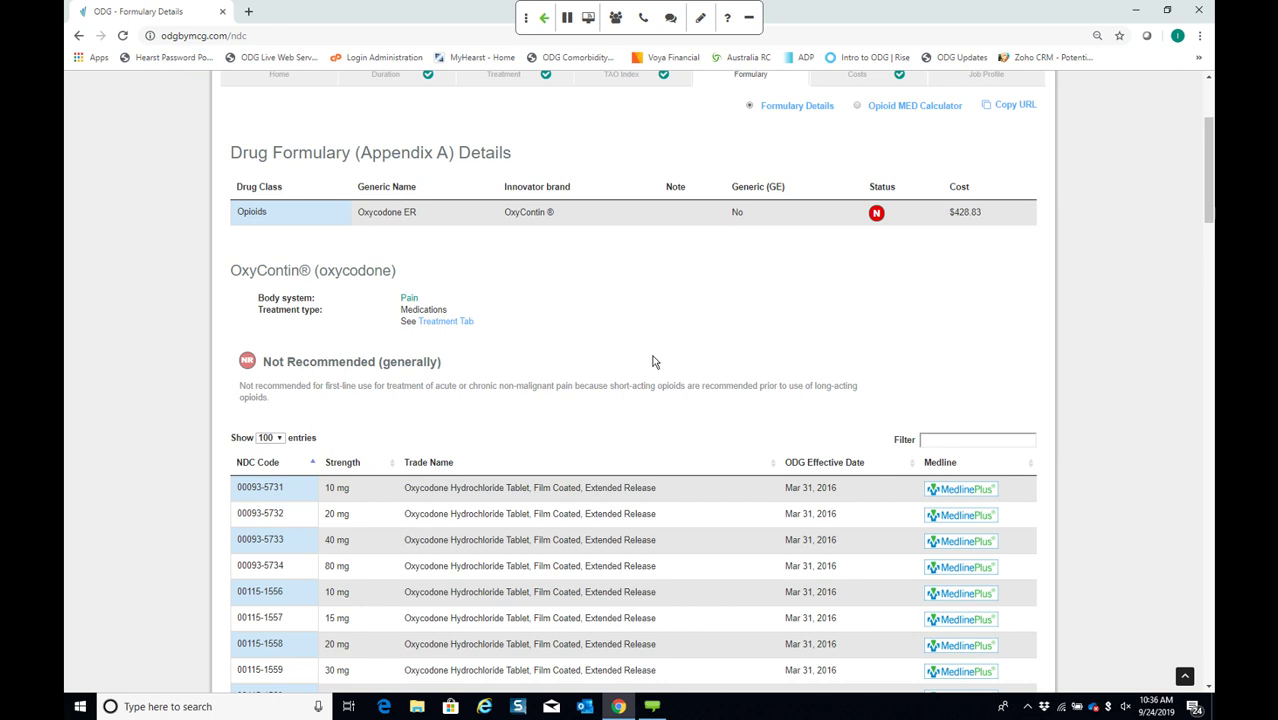
pyautogui.moveTo(876, 213)
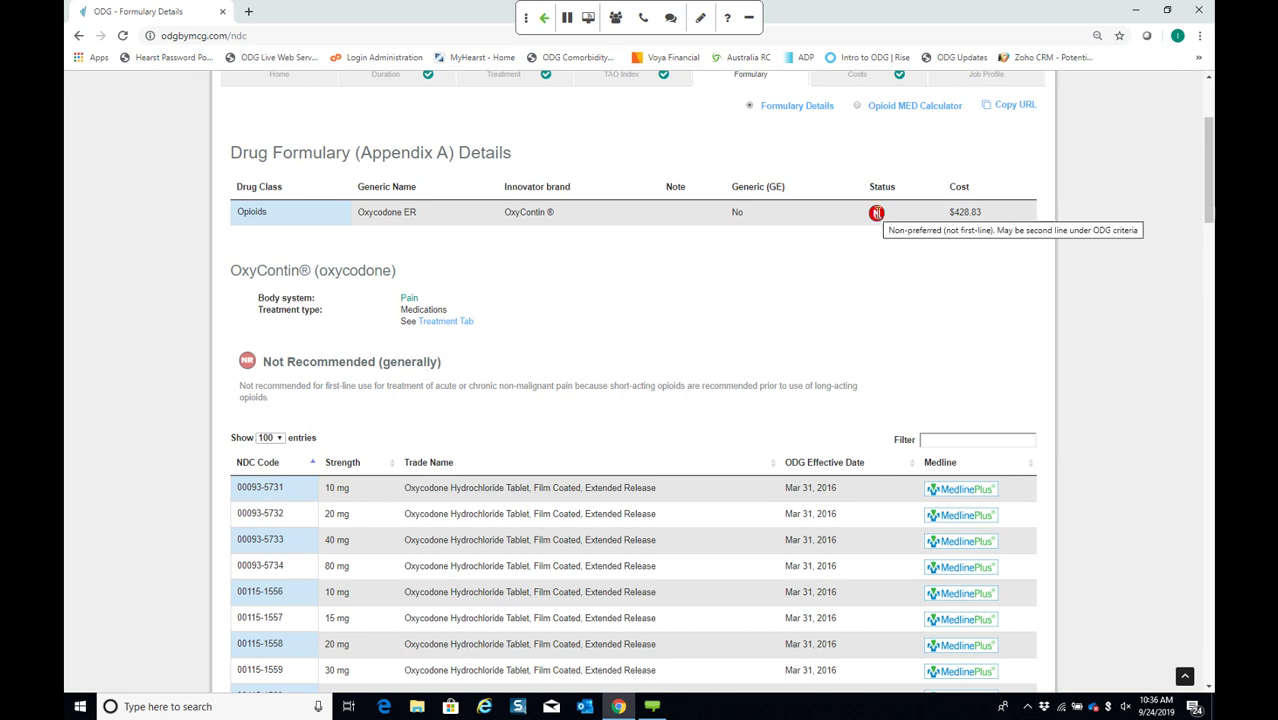
pyautogui.scroll(-4, 814, 260)
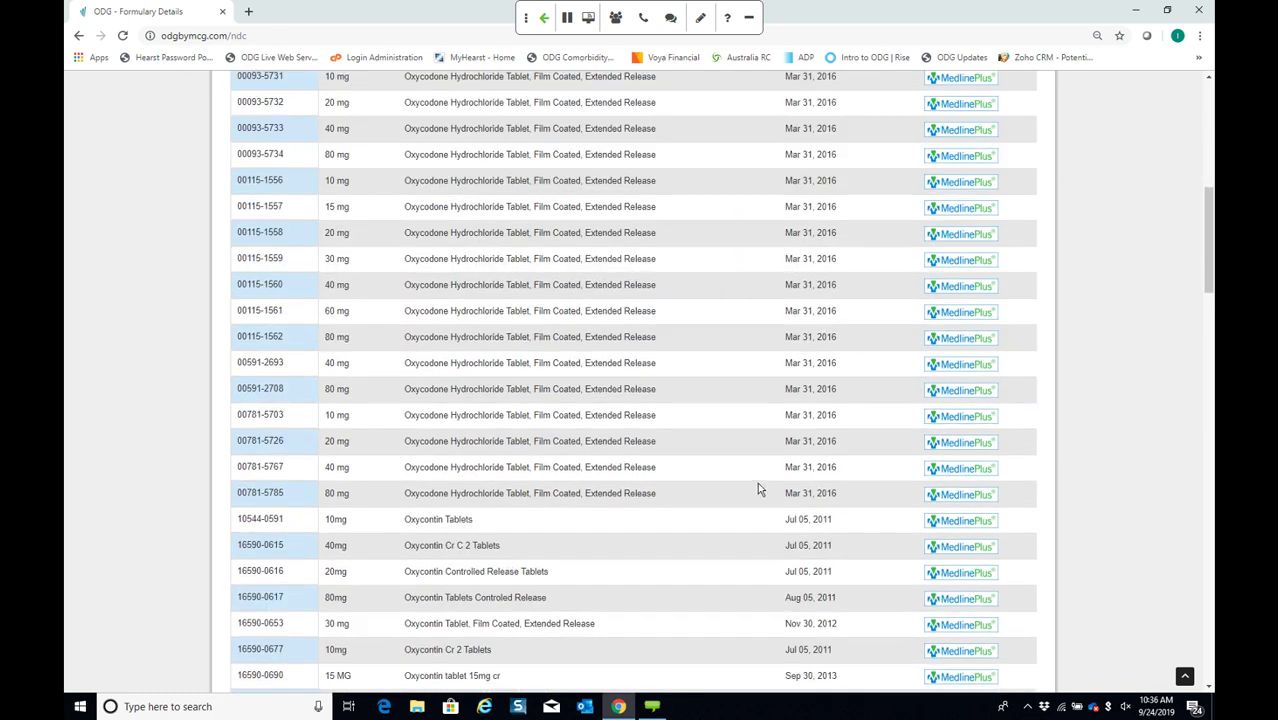
pyautogui.scroll(6, 757, 489)
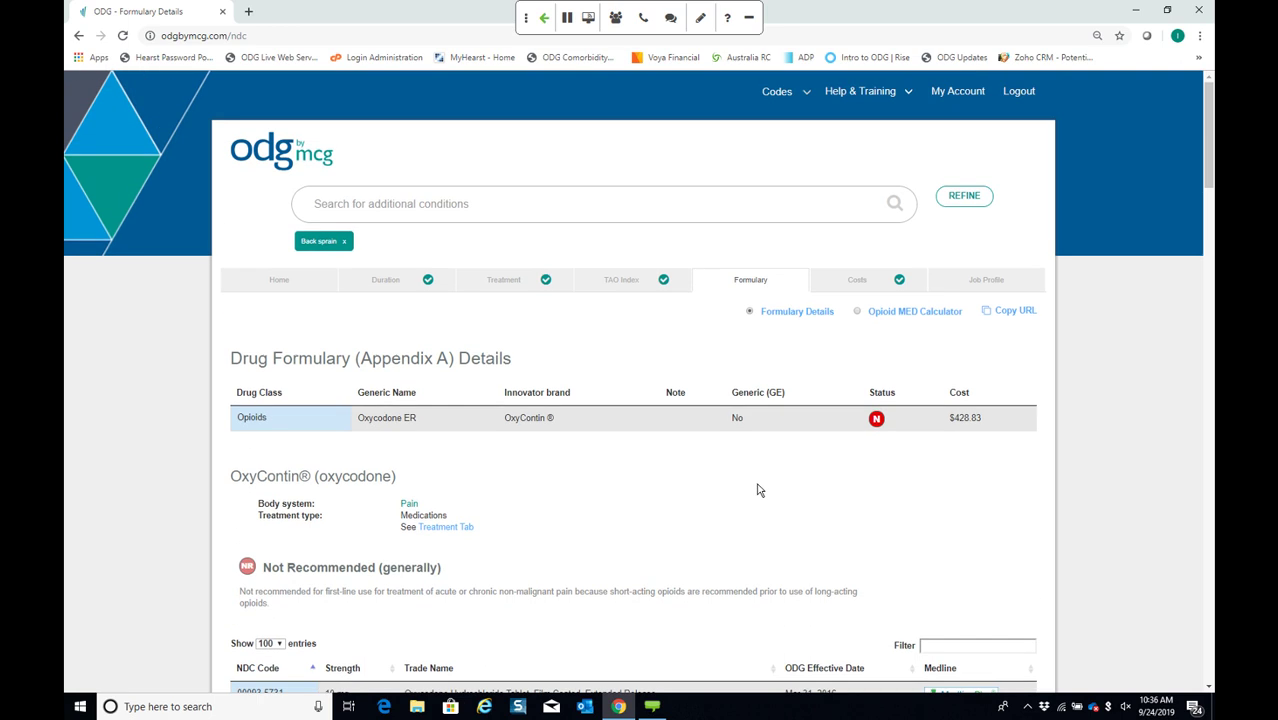
# In the Opioid MED Calculator, enter doses of 100 mg per day for Codeine and 20 mcg/hr for Fentanyl Transdermal
pyautogui.click(858, 313)
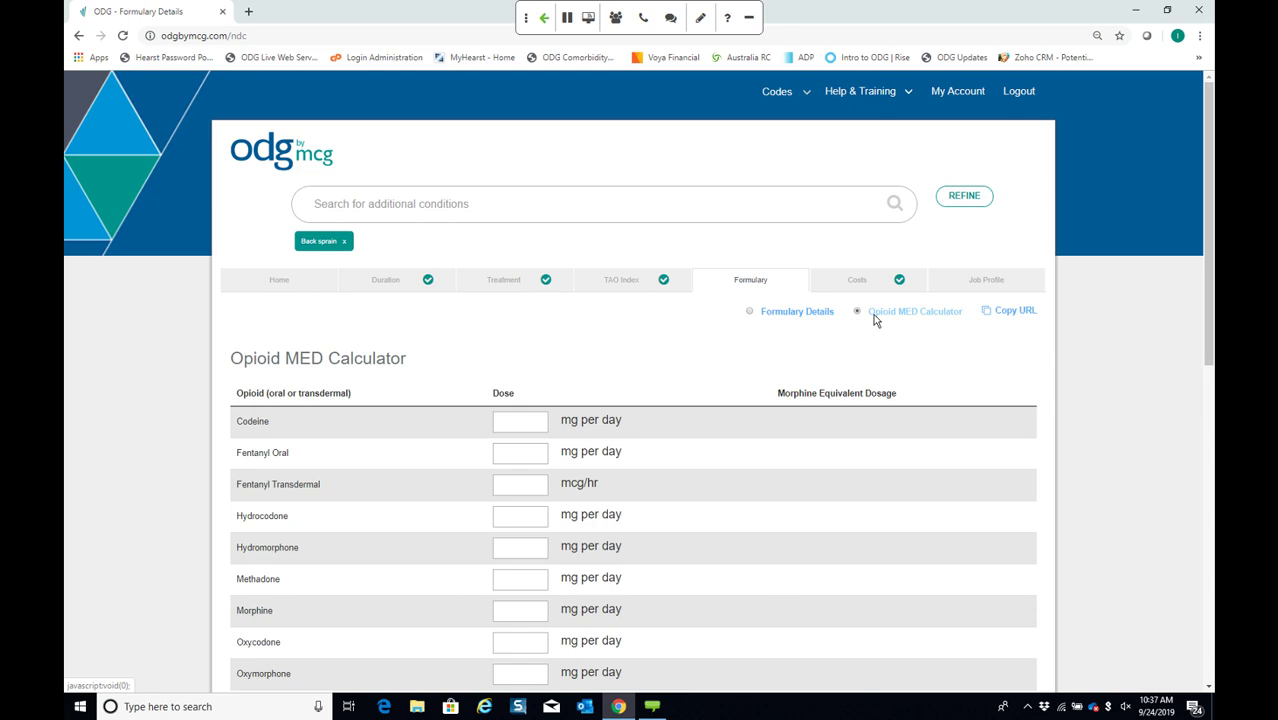
pyautogui.scroll(-2, 725, 482)
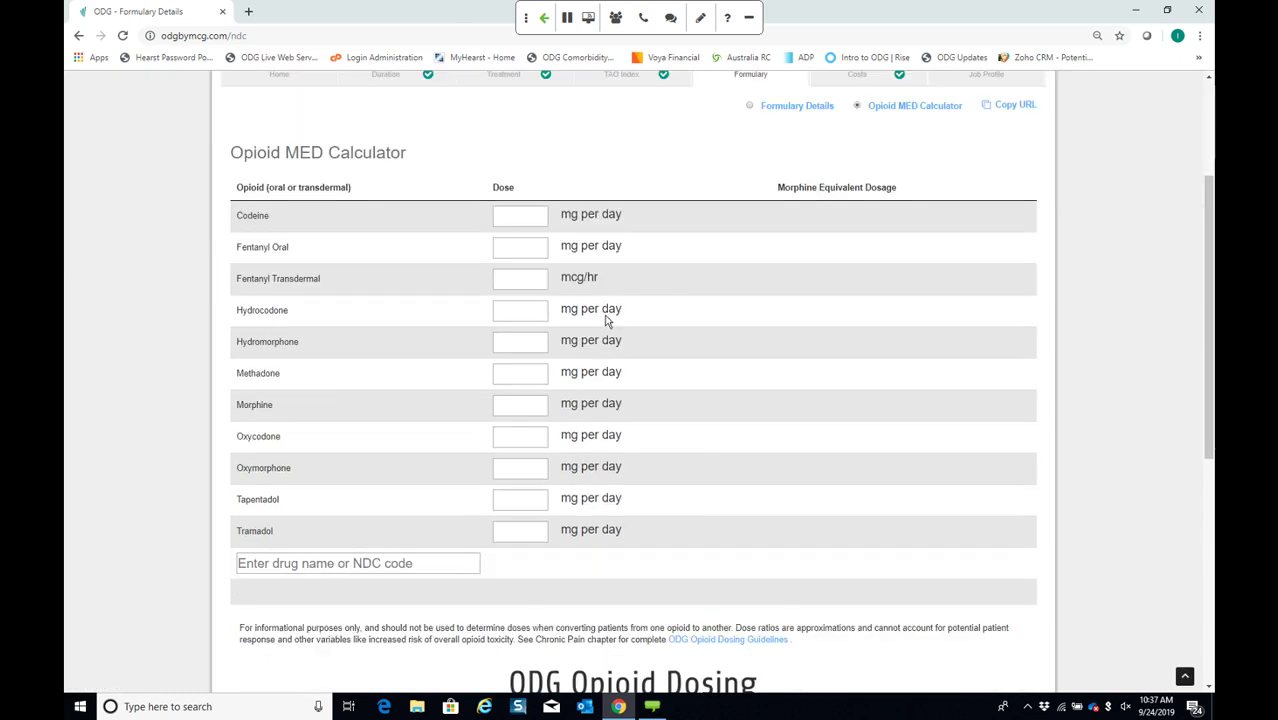
pyautogui.click(527, 217)
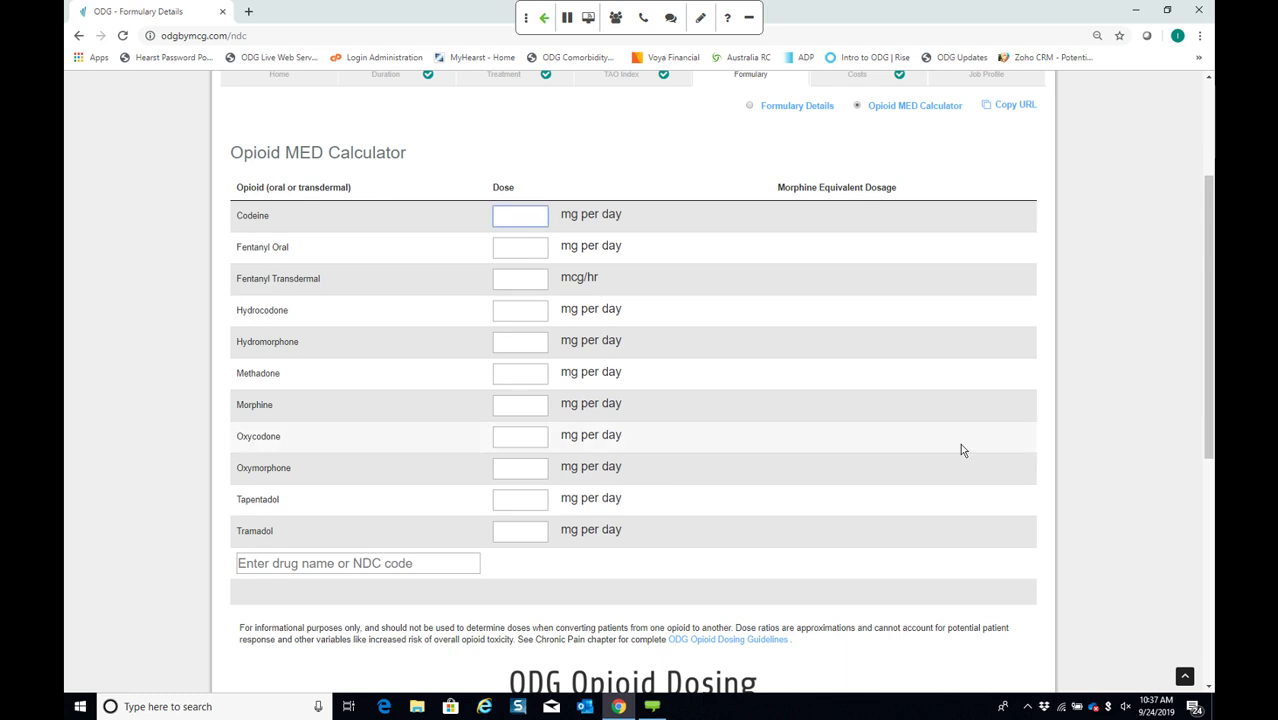
pyautogui.write('100')
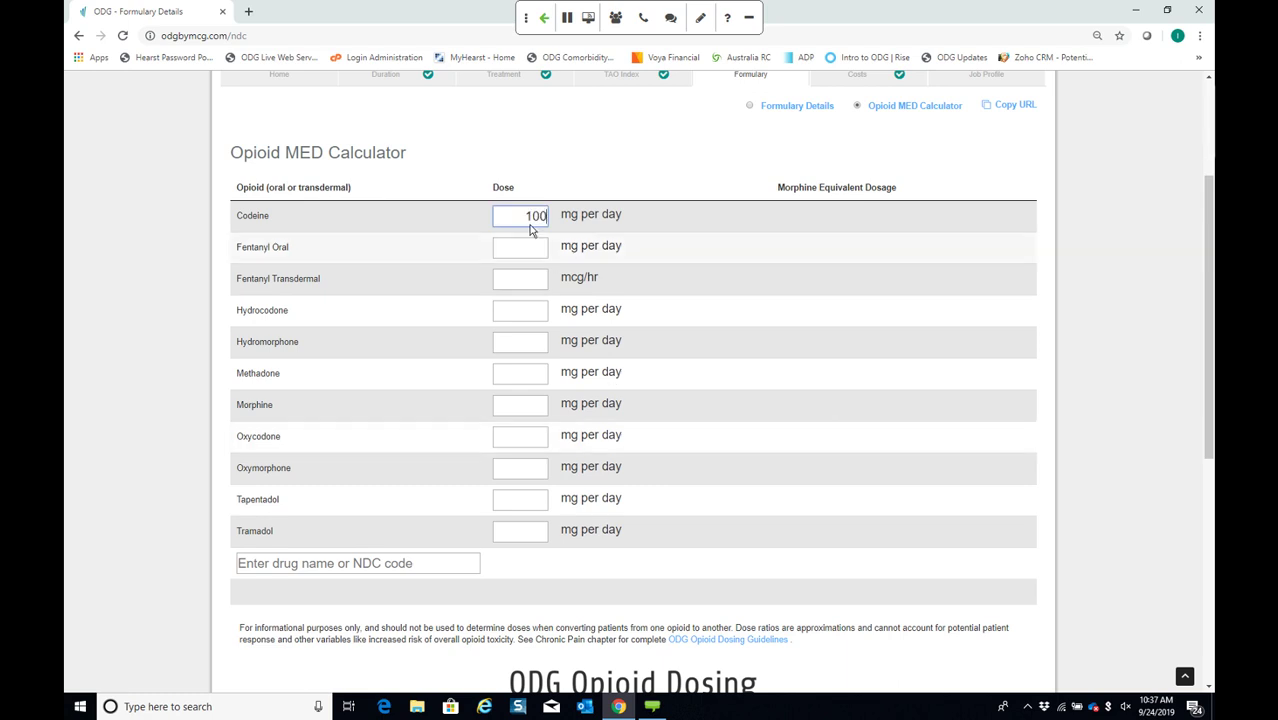
pyautogui.click(513, 286)
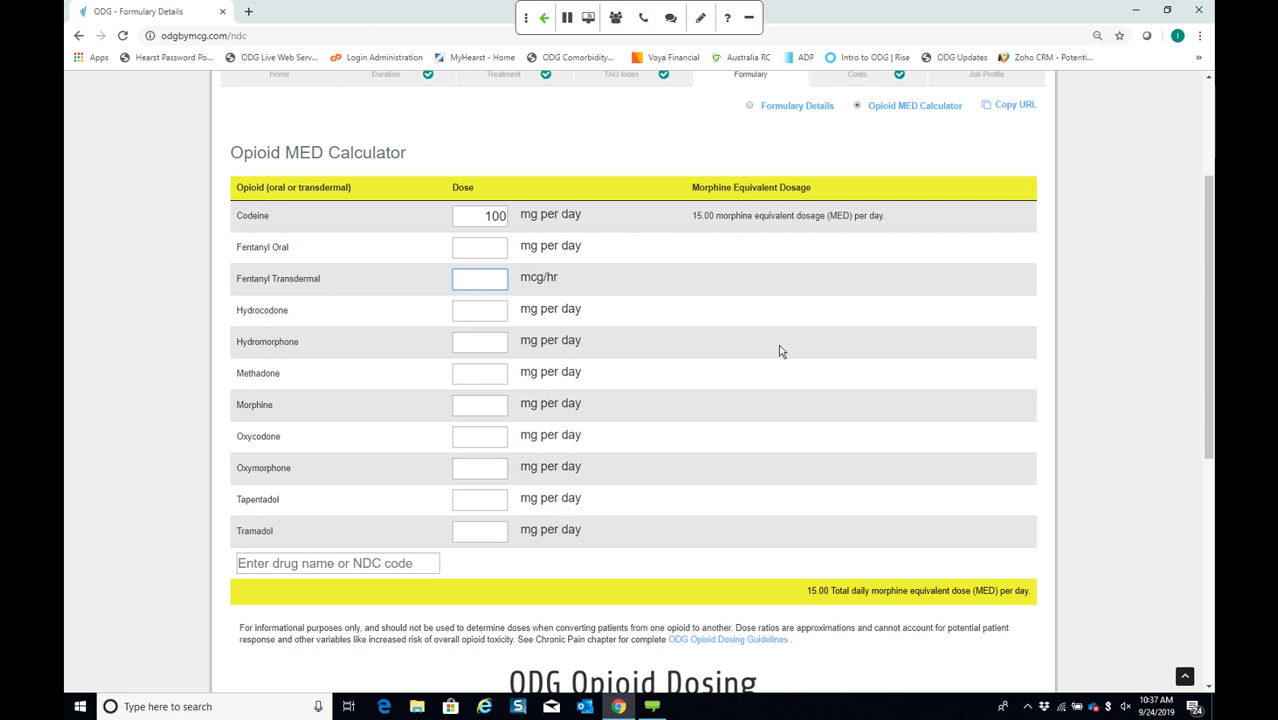
pyautogui.write('20')
pyautogui.click(873, 458)
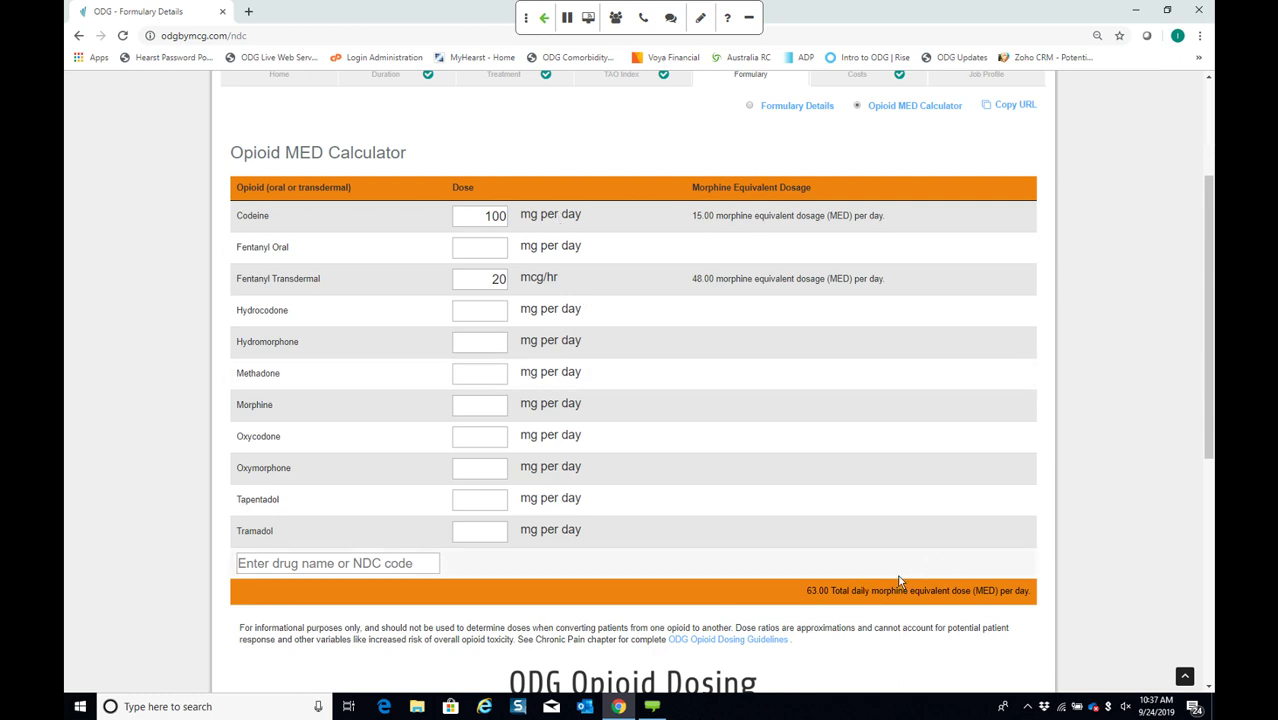
# Examine the total morphine equivalent dose against the ODG Opioid Dosing risk levels below the calculator
pyautogui.scroll(-2, 898, 581)
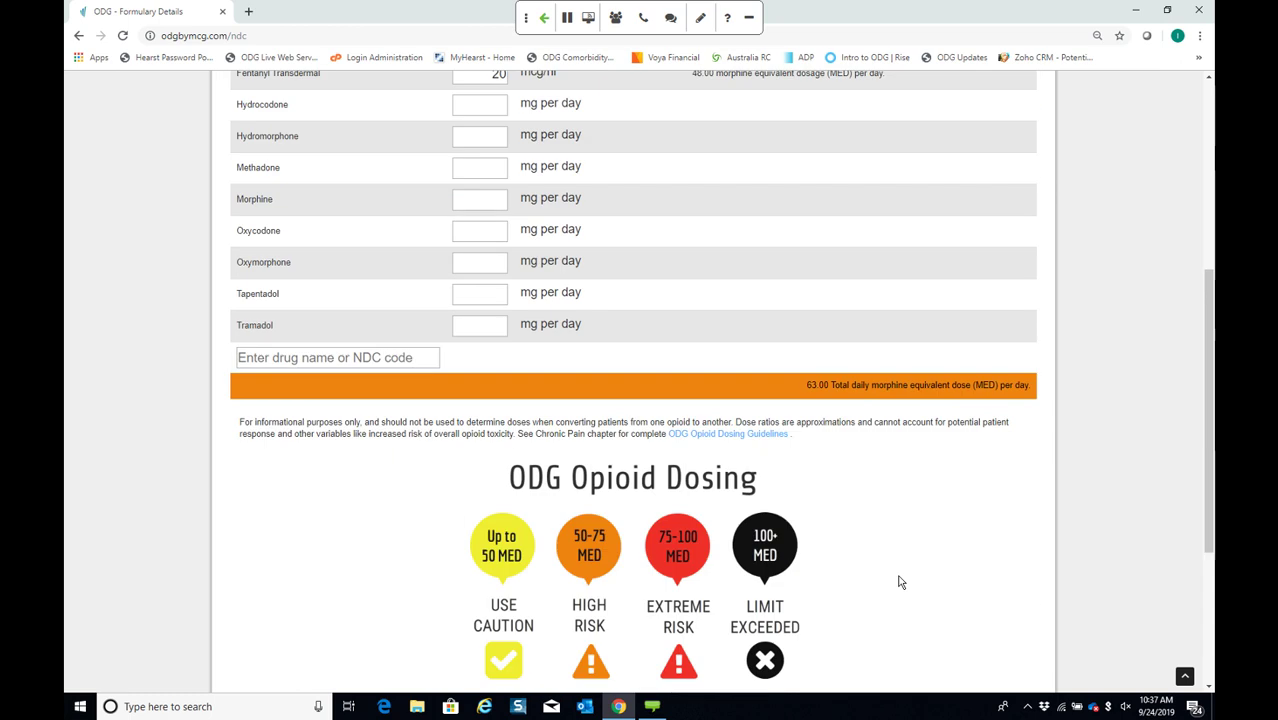
pyautogui.scroll(-2, 898, 581)
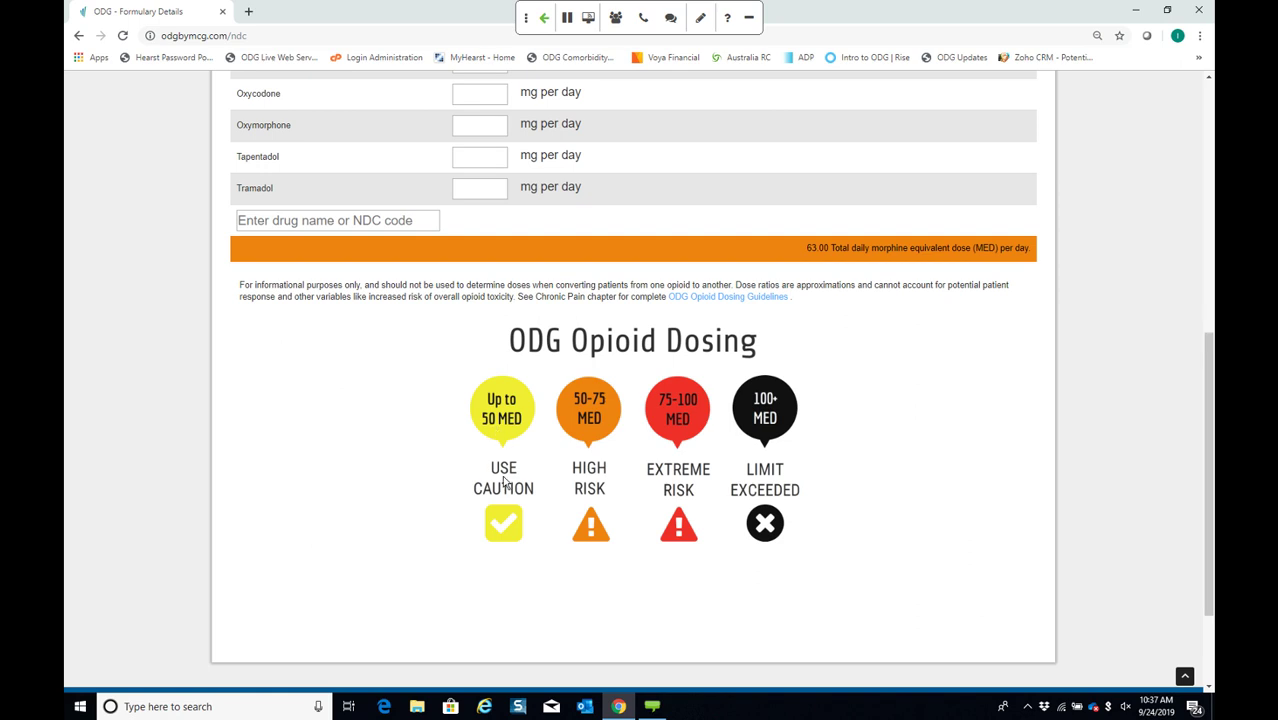
pyautogui.scroll(5, 504, 482)
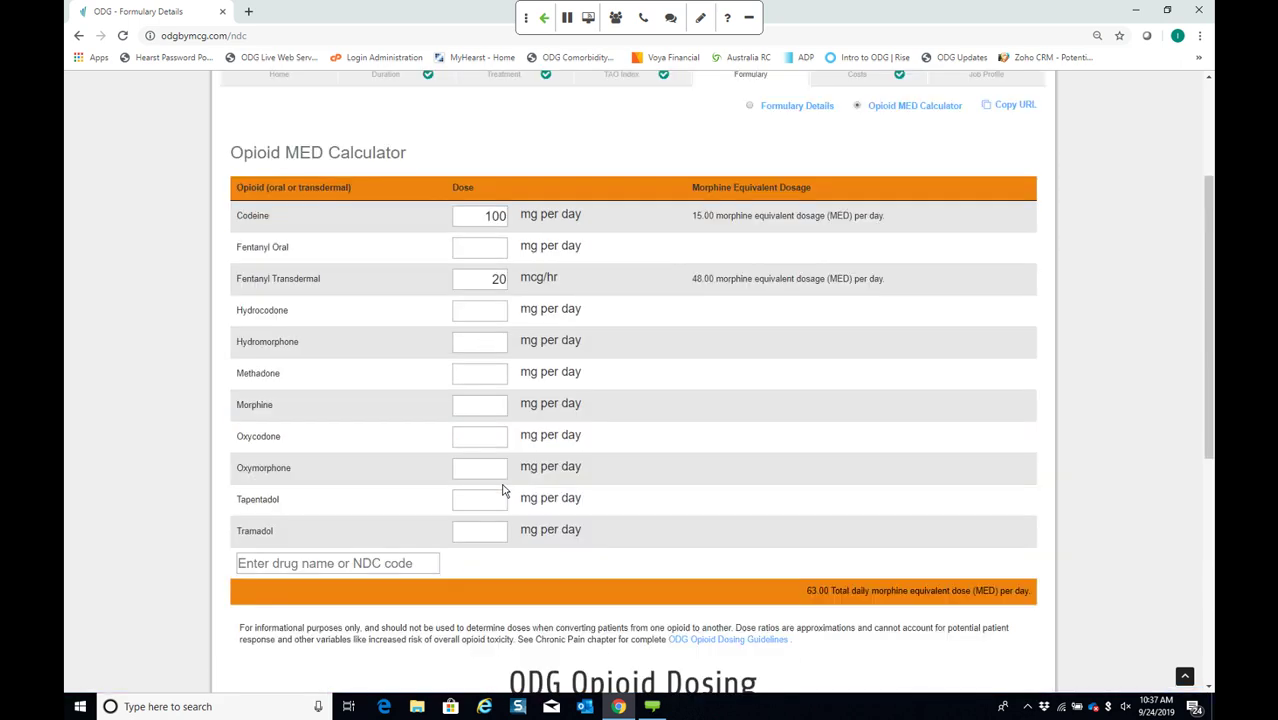
# Return to the ODG home page and view the available Help & Training resources
pyautogui.click(315, 287)
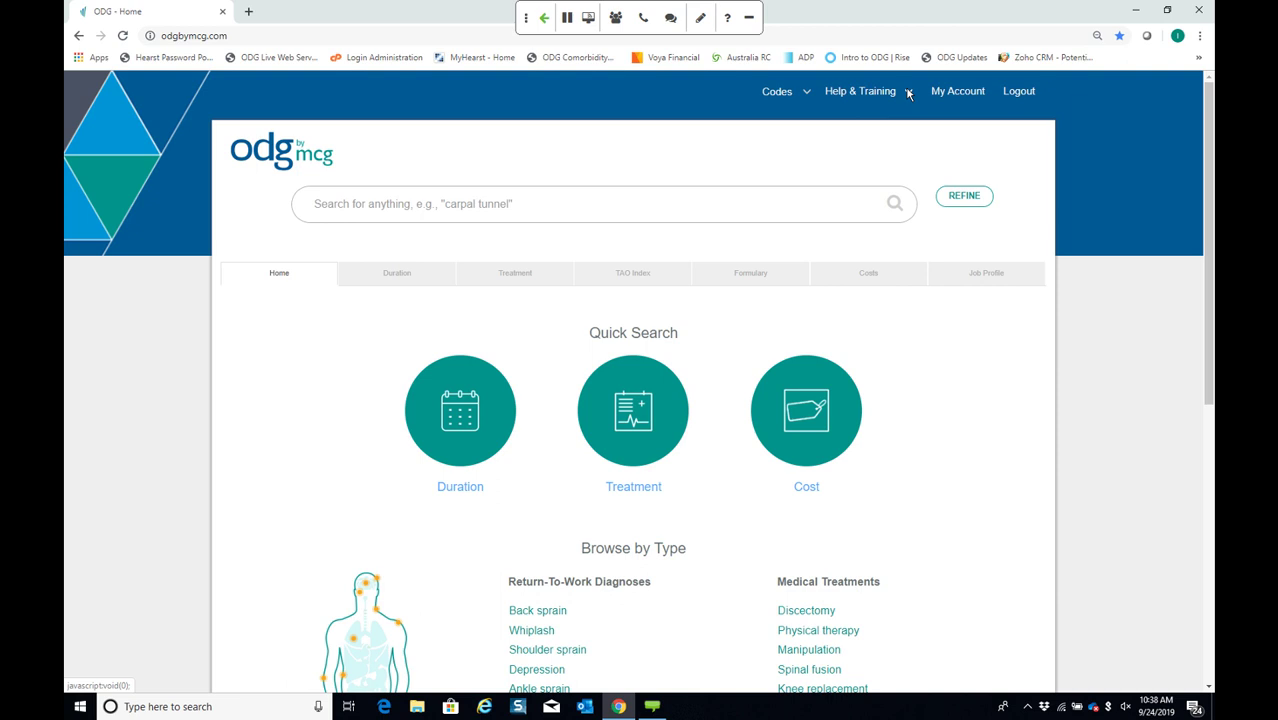
pyautogui.click(845, 92)
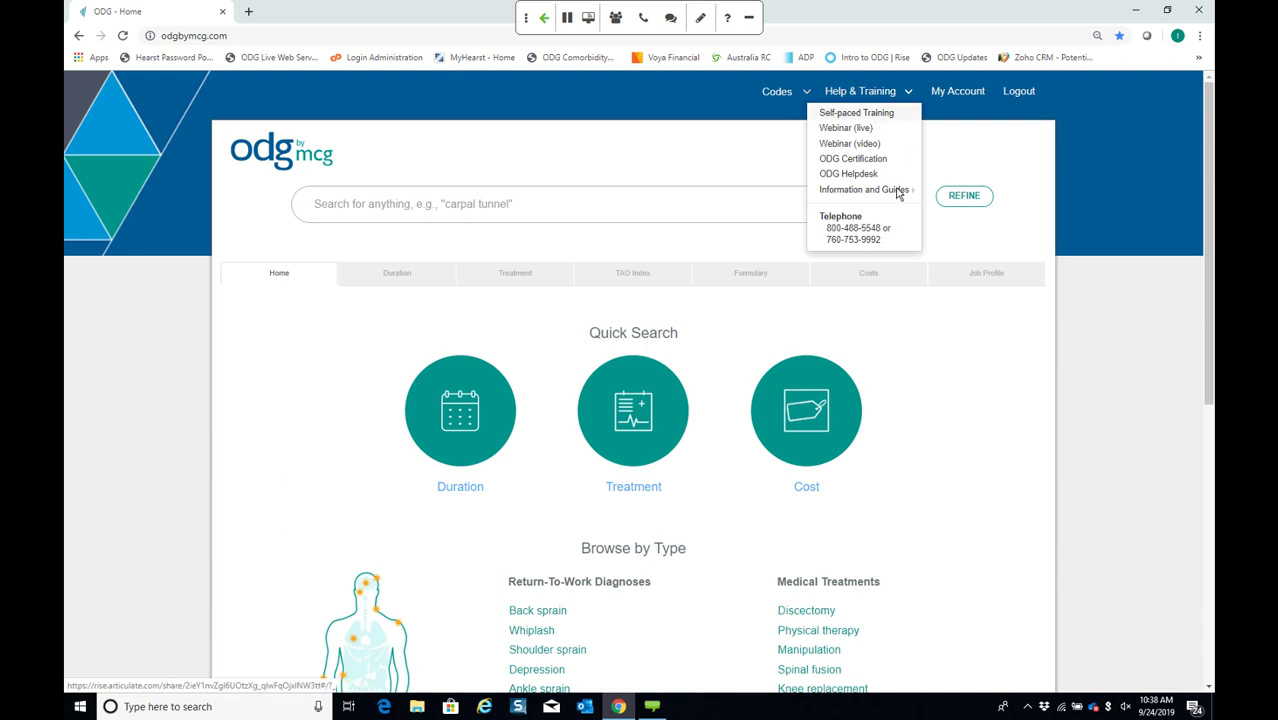
pyautogui.moveTo(895, 192)
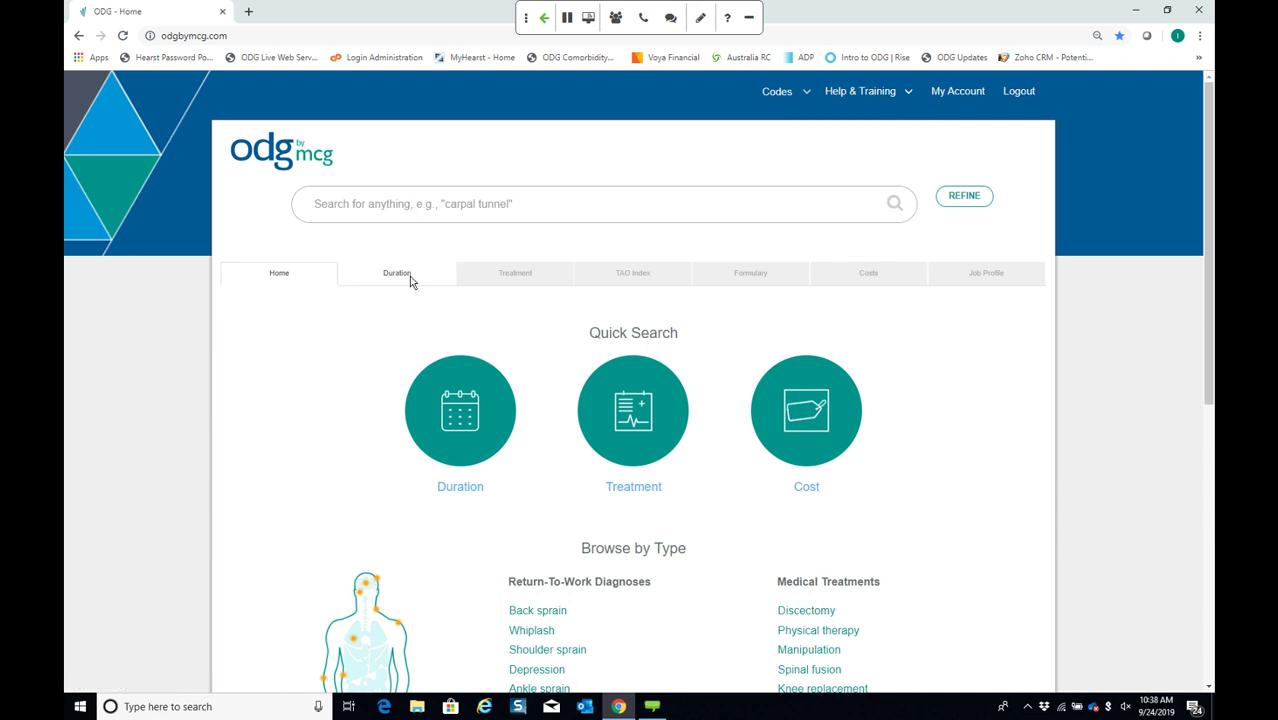
# View the Duration search page and the Treatment search page with its tutorial video and filters
pyautogui.click(409, 276)
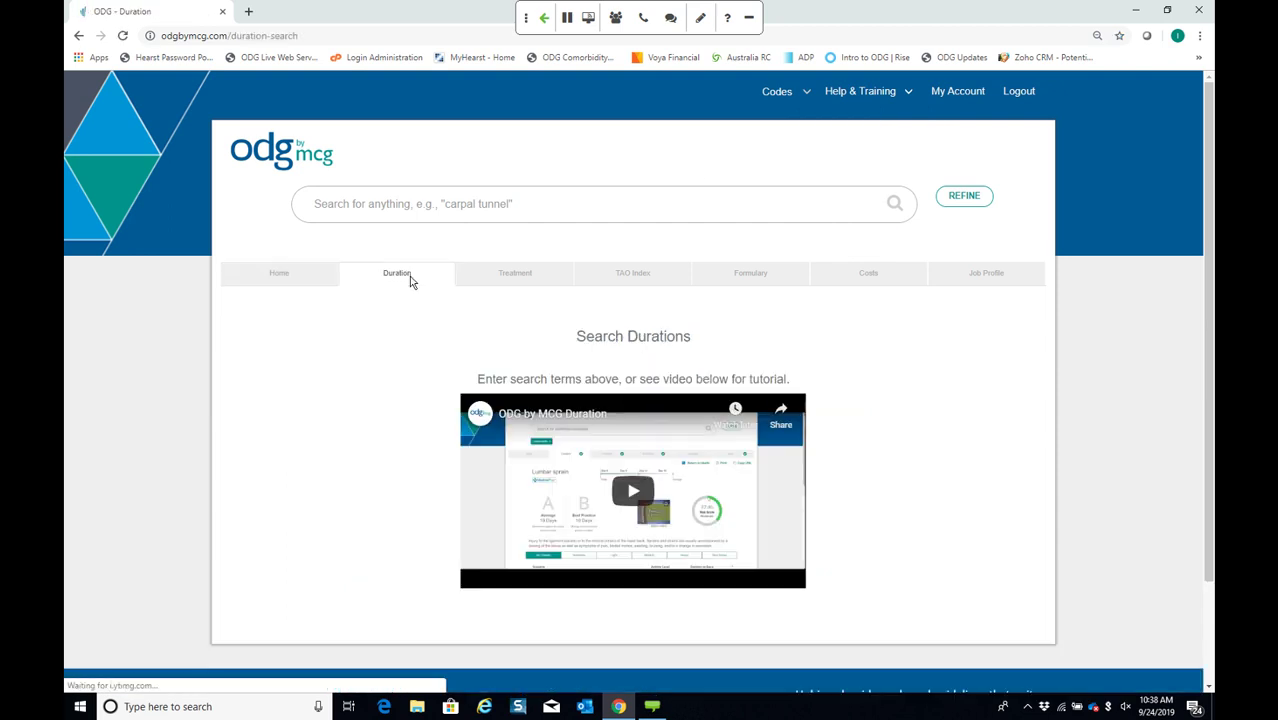
pyautogui.click(545, 285)
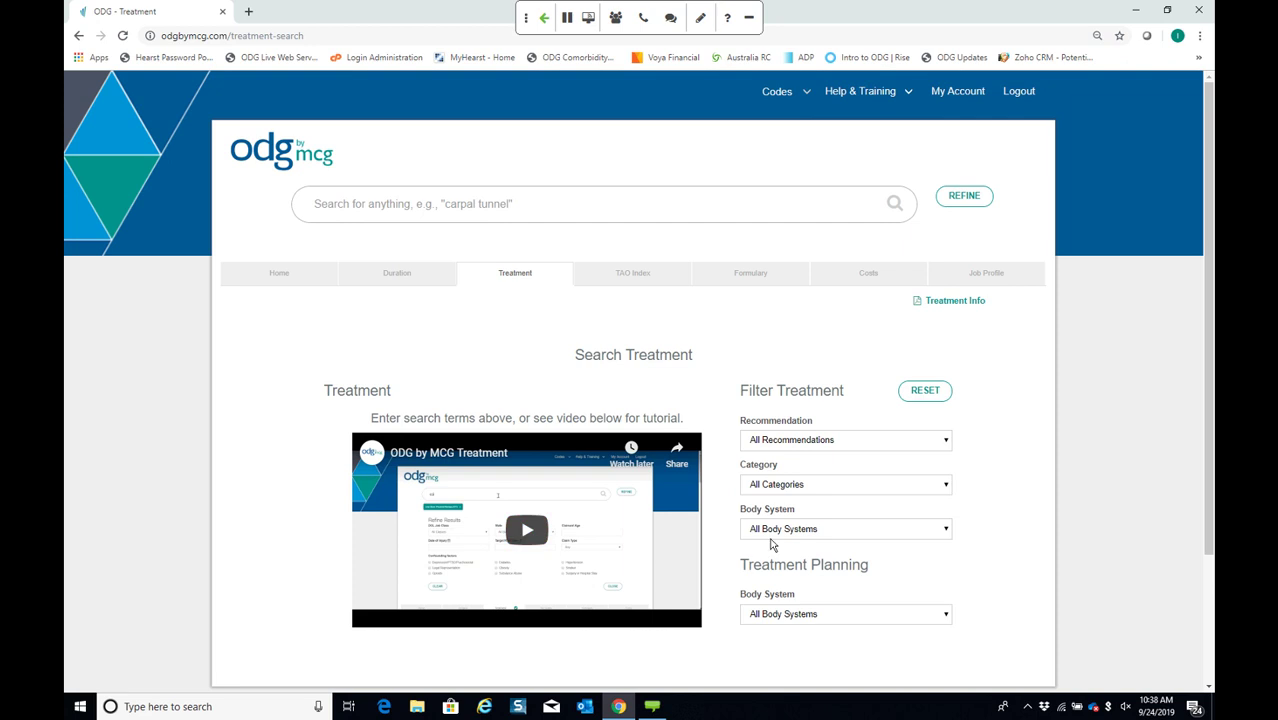
pyautogui.click(544, 19)
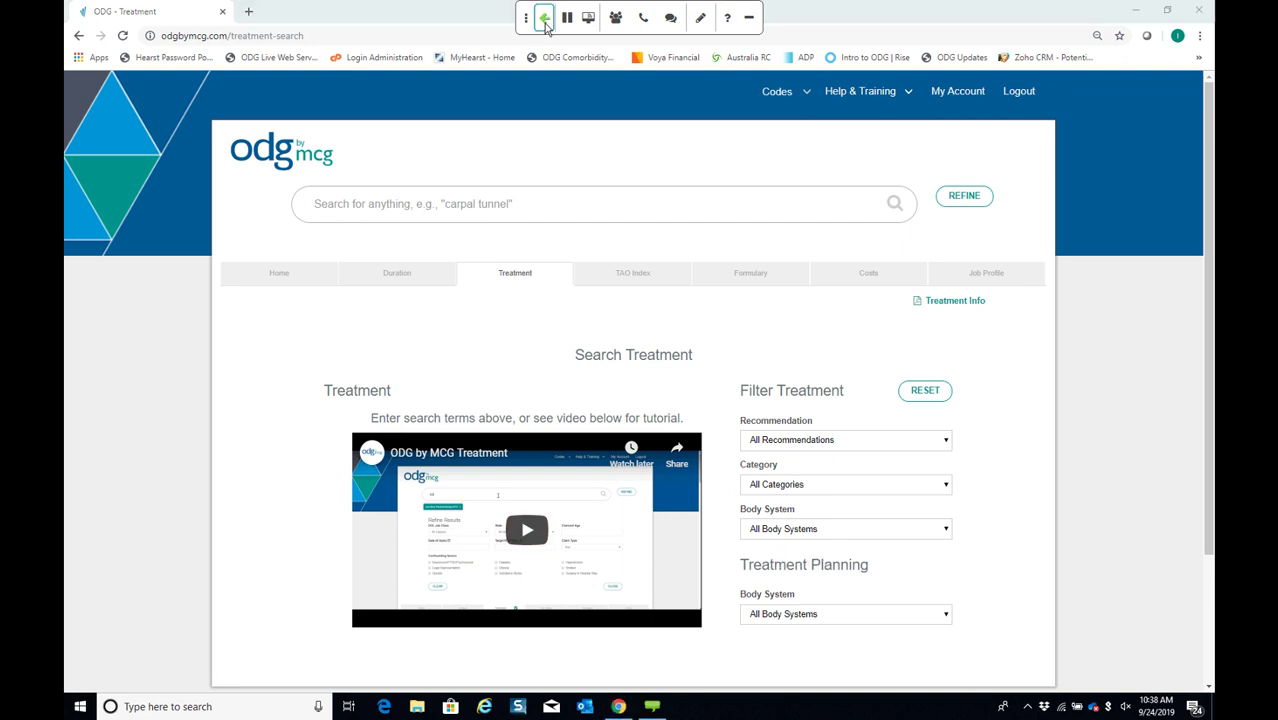